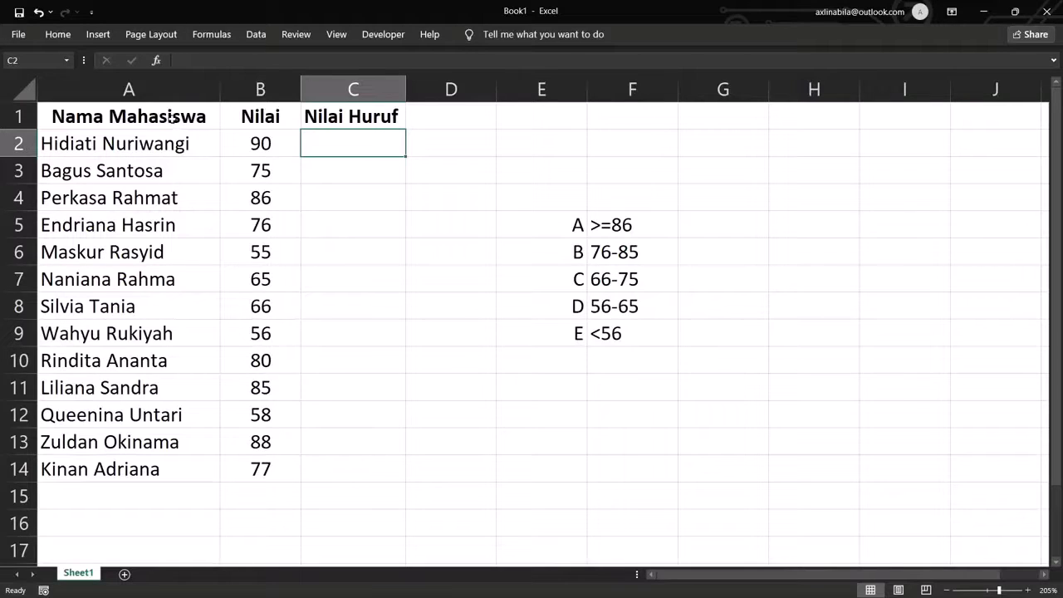
- Point out the Nilai and Nilai Huruf columns and the A–E grade range table
{"action": "left_click", "coordinate": [268, 123]}
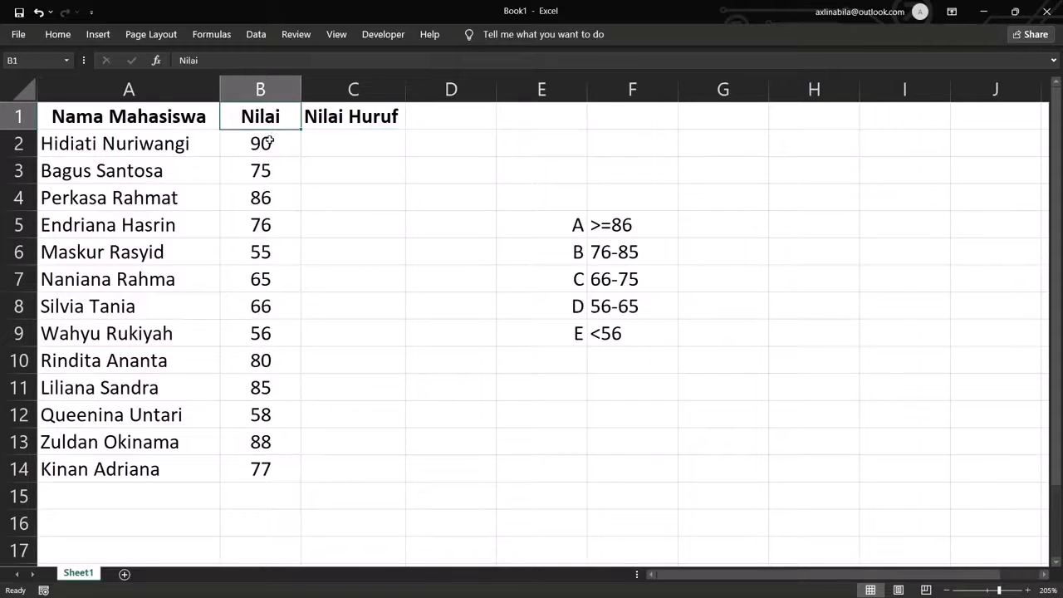
{"action": "left_click", "coordinate": [269, 143]}
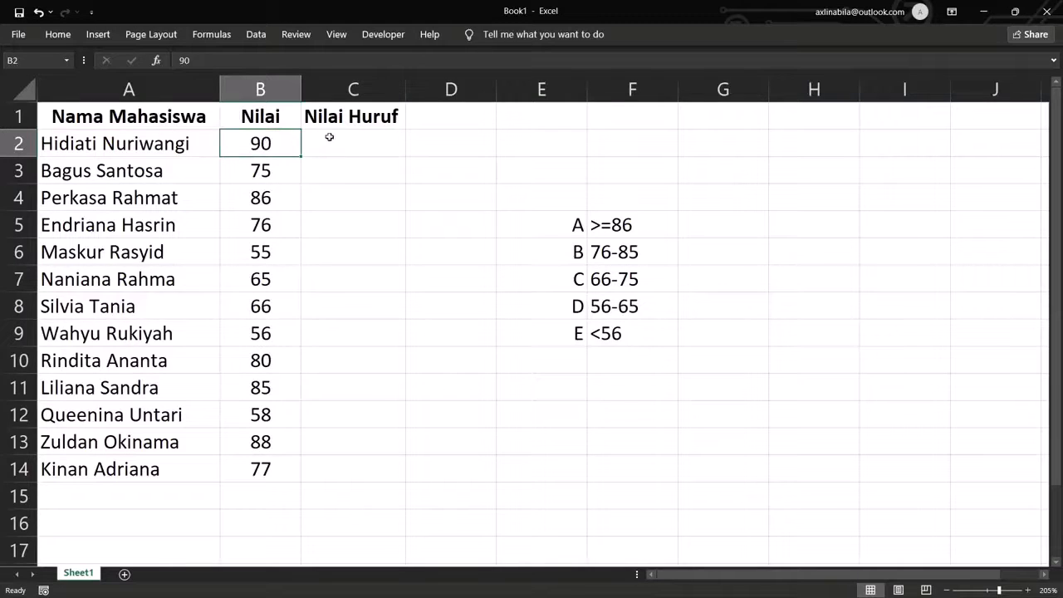
{"action": "left_click", "coordinate": [374, 117]}
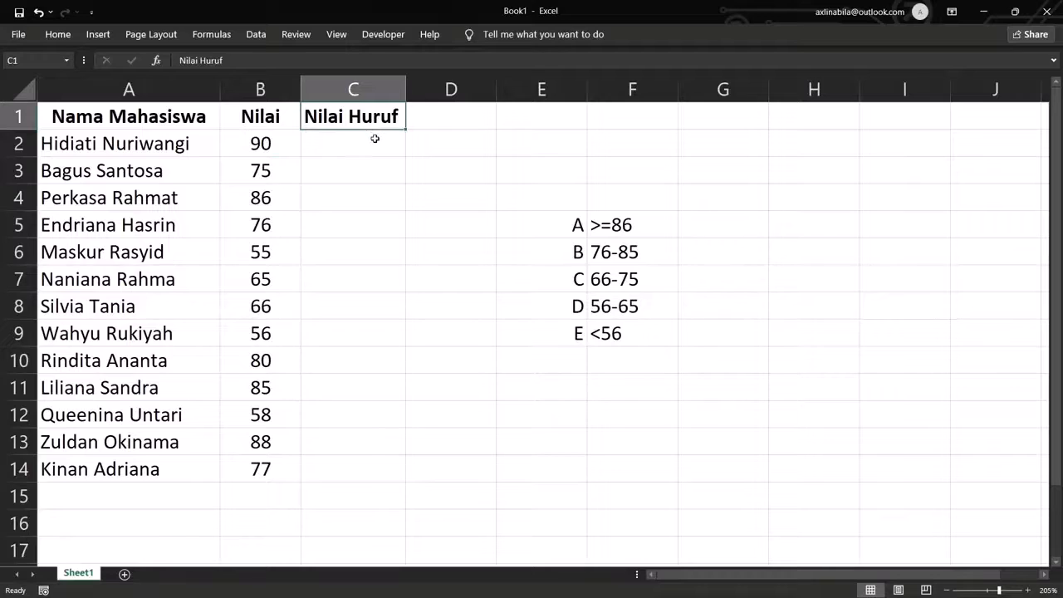
{"action": "left_click", "coordinate": [374, 139]}
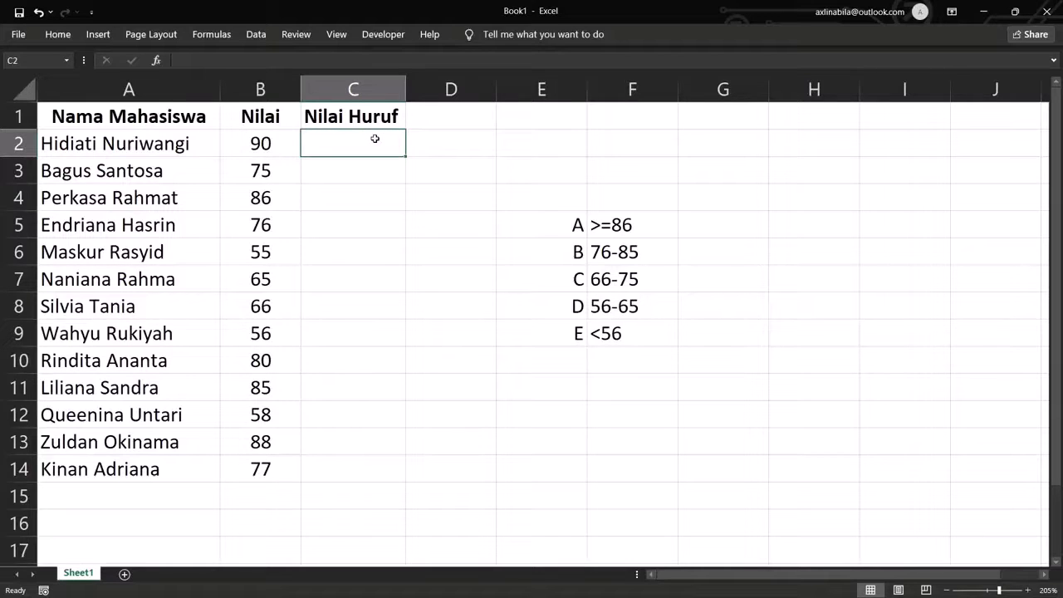
{"action": "left_click", "coordinate": [605, 224]}
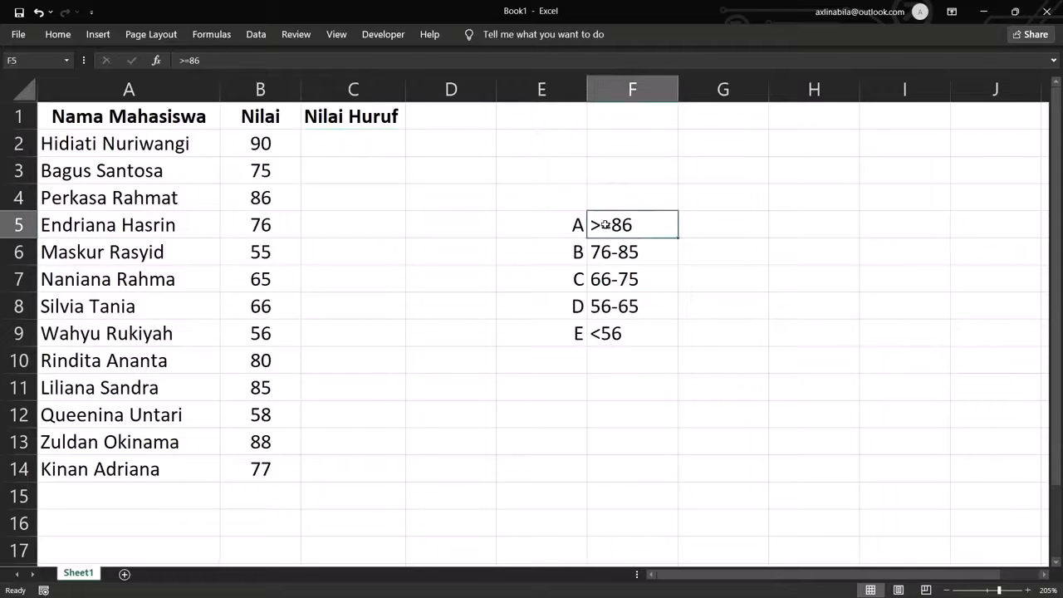
{"action": "left_click_drag", "start_coordinate": [605, 224], "coordinate": [621, 332]}
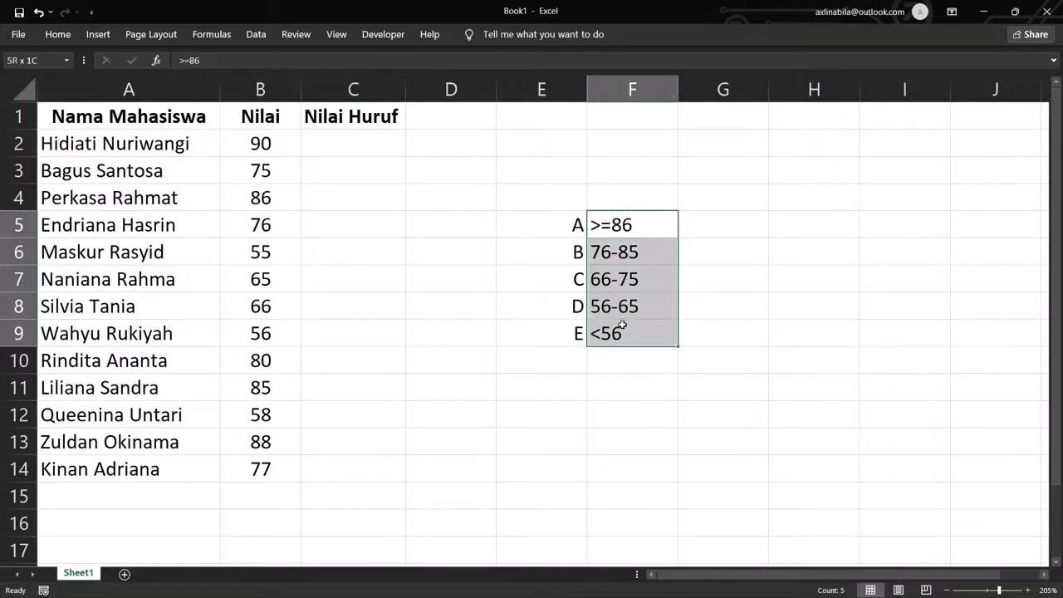
{"action": "left_click", "coordinate": [607, 254]}
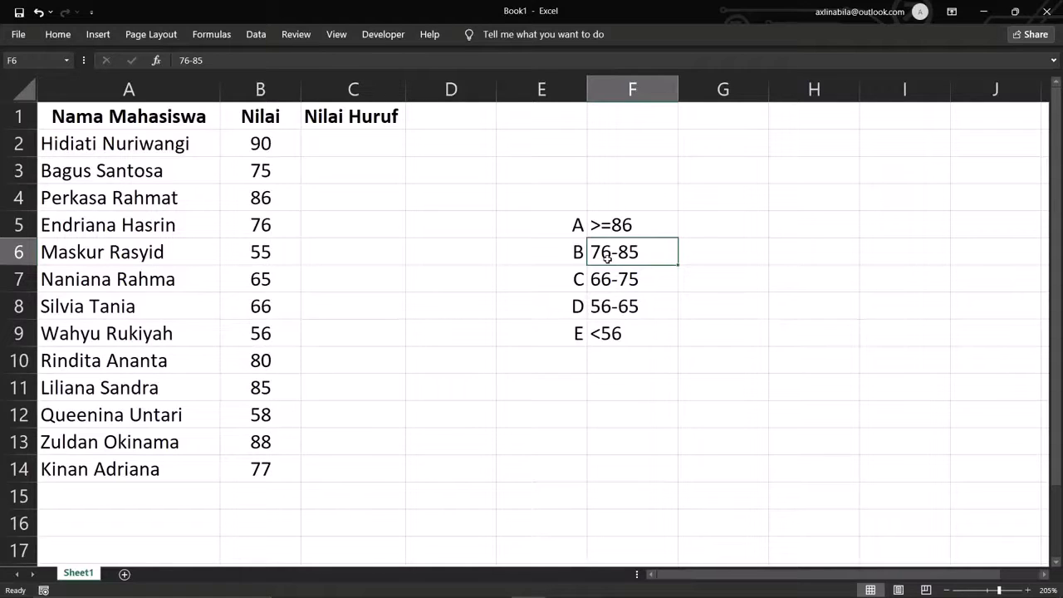
- Begin C2's formula as =IF(B2>=86;"A";IF( so scores of 86+ get A
{"action": "left_click", "coordinate": [353, 147]}
{"action": "type", "text": "=if"}
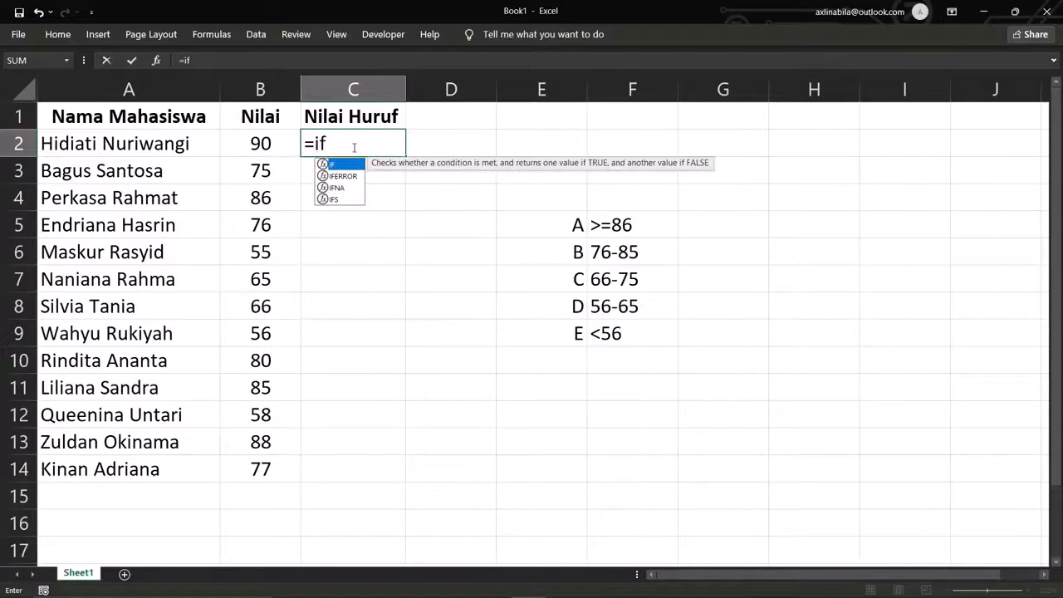
{"action": "type", "text": "("}
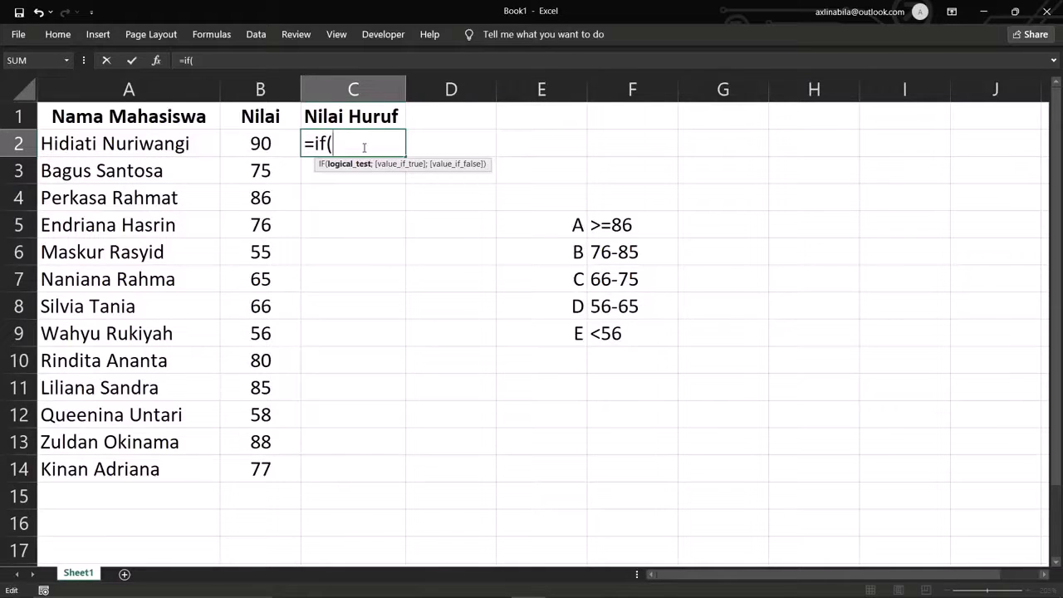
{"action": "left_click", "coordinate": [278, 142]}
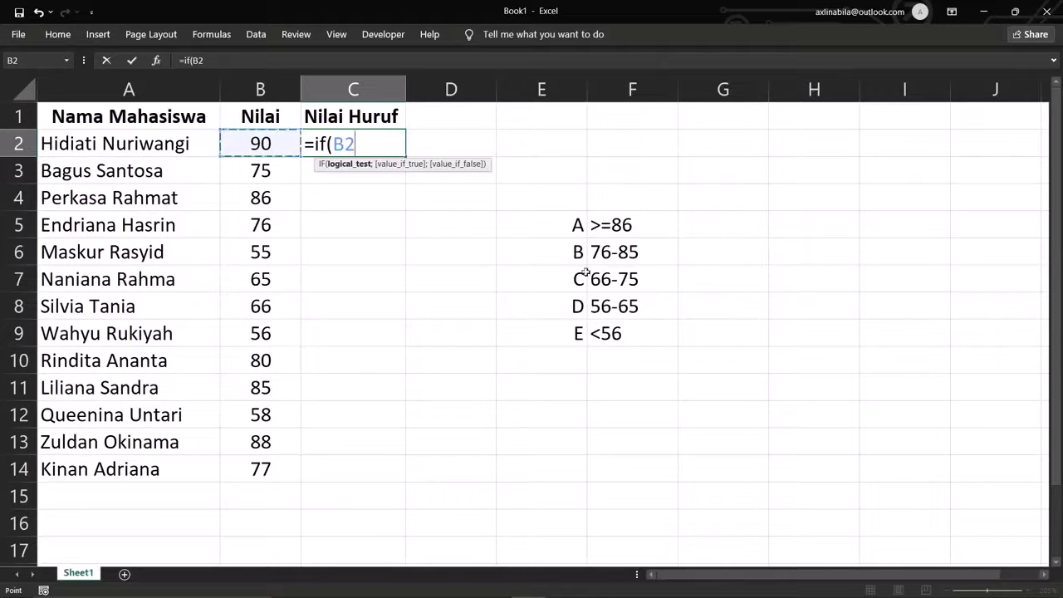
{"action": "type", "text": ">"}
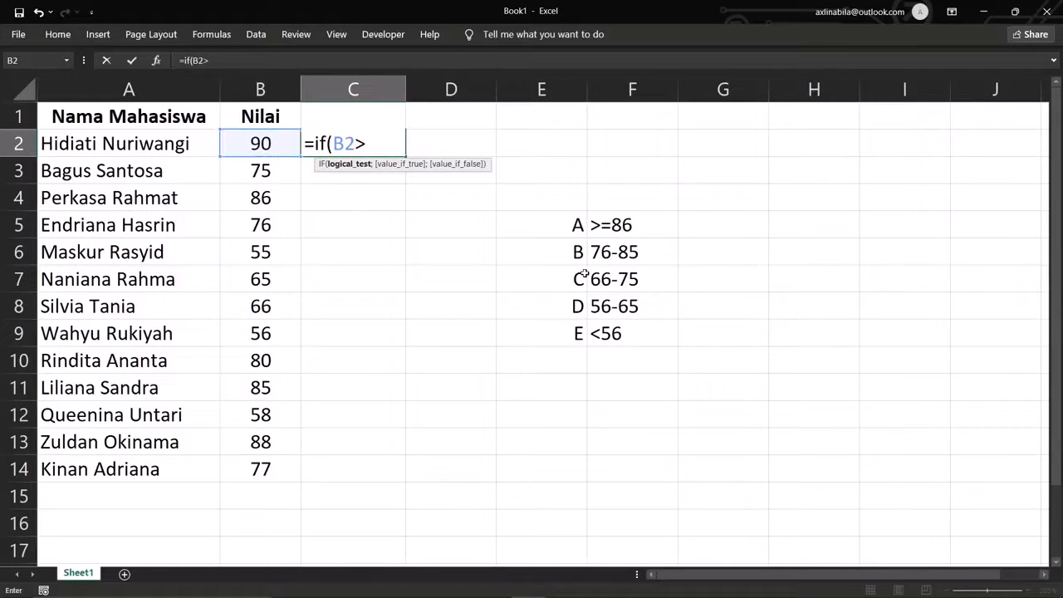
{"action": "type", "text": "=86;\"a"}
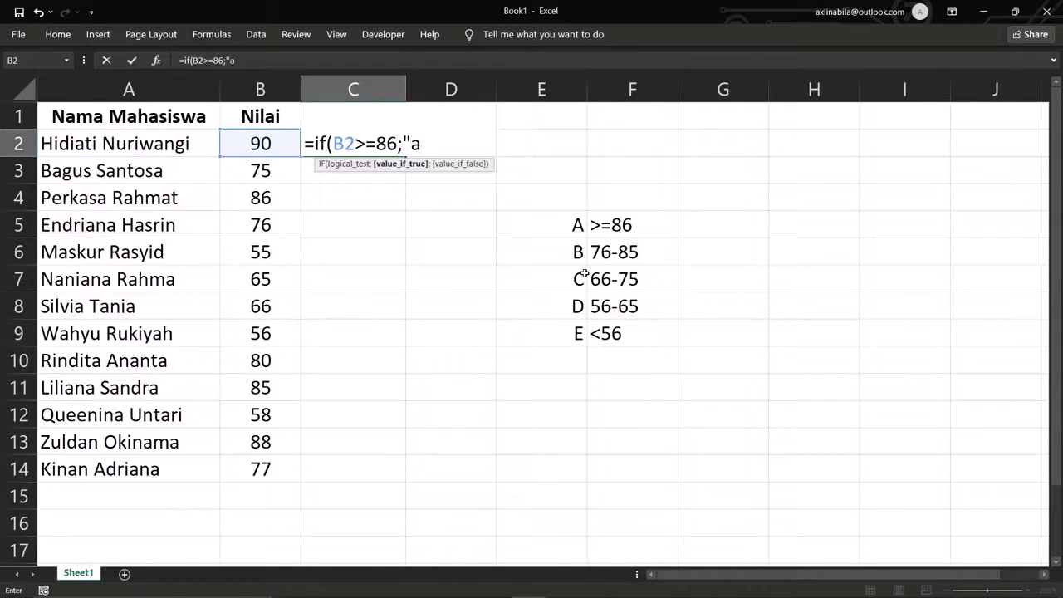
{"action": "key", "text": "BackSpace"}
{"action": "type", "text": "A\";if()"}
{"action": "left_click", "coordinate": [451, 146]}
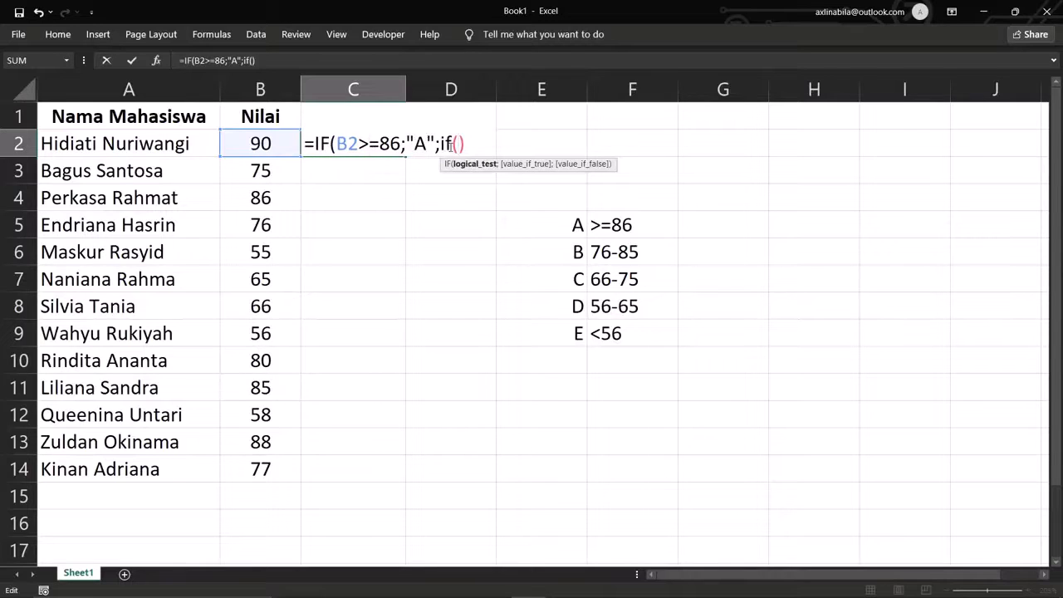
- Add AND(B2>=76;B2<86) returning "B" to C2's formula, then open a third IF
{"action": "key", "text": "Delete"}
{"action": "left_click", "coordinate": [248, 149]}
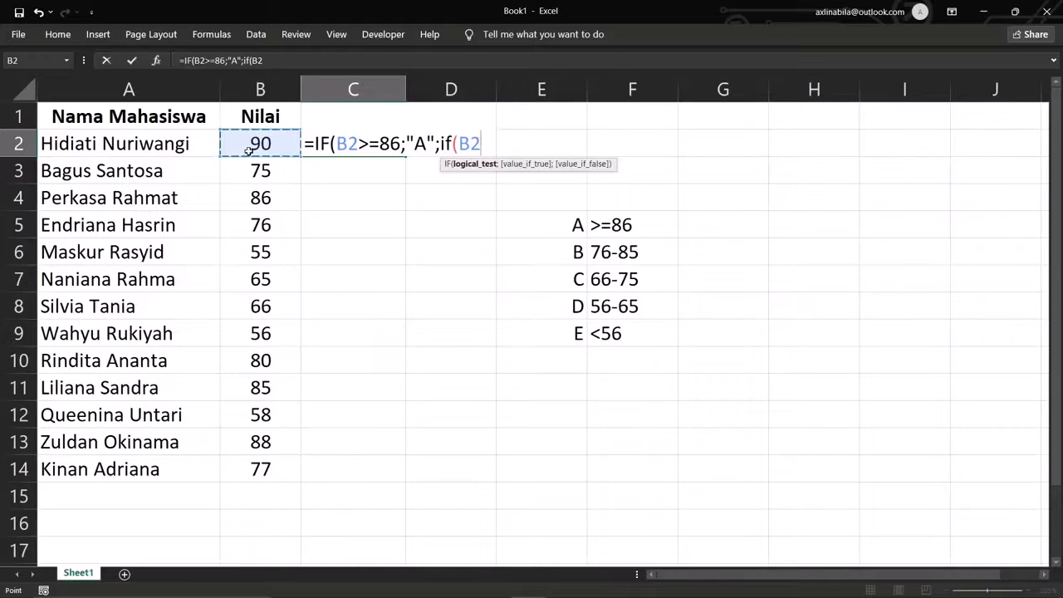
{"action": "type", "text": ">="}
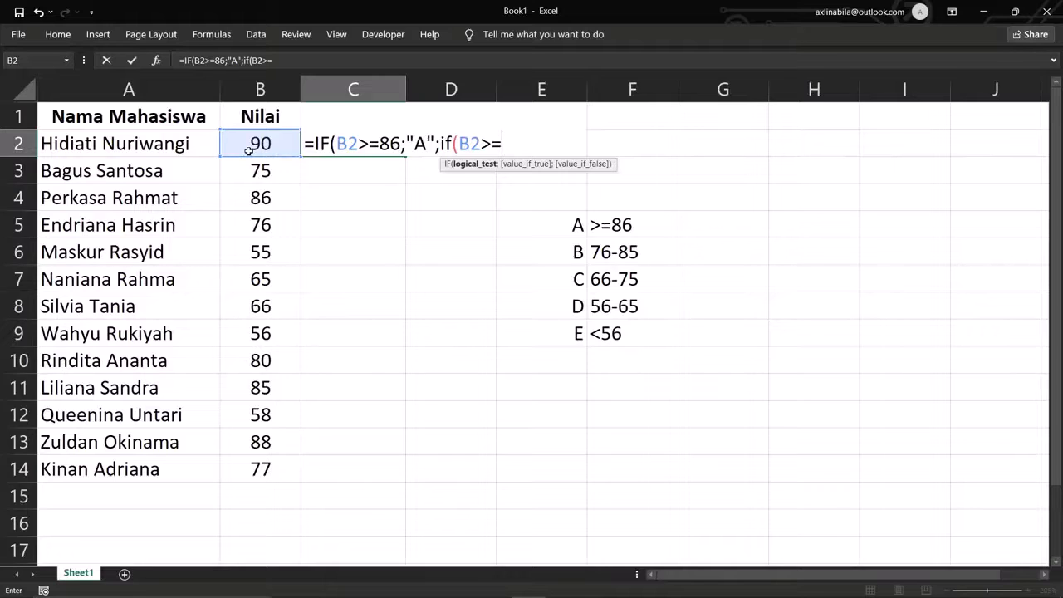
{"action": "type", "text": "76;"}
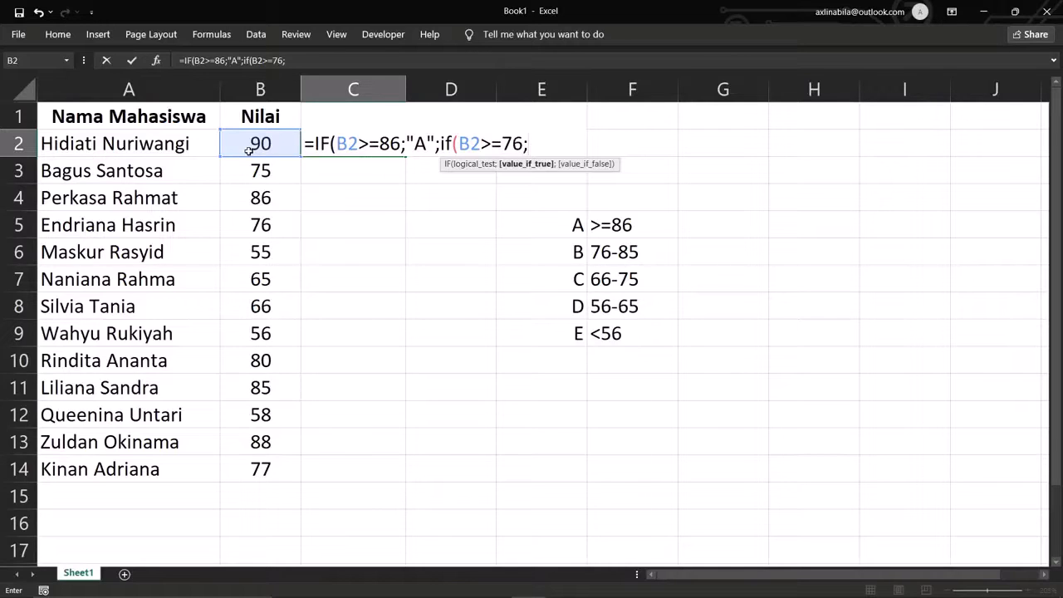
{"action": "left_click", "coordinate": [248, 149]}
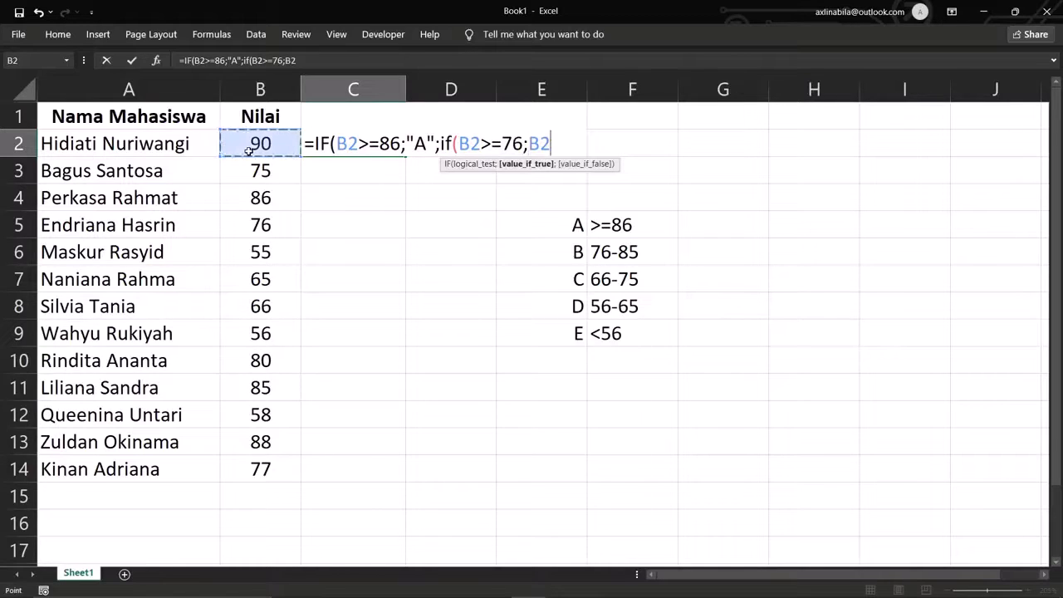
{"action": "type", "text": "<86"}
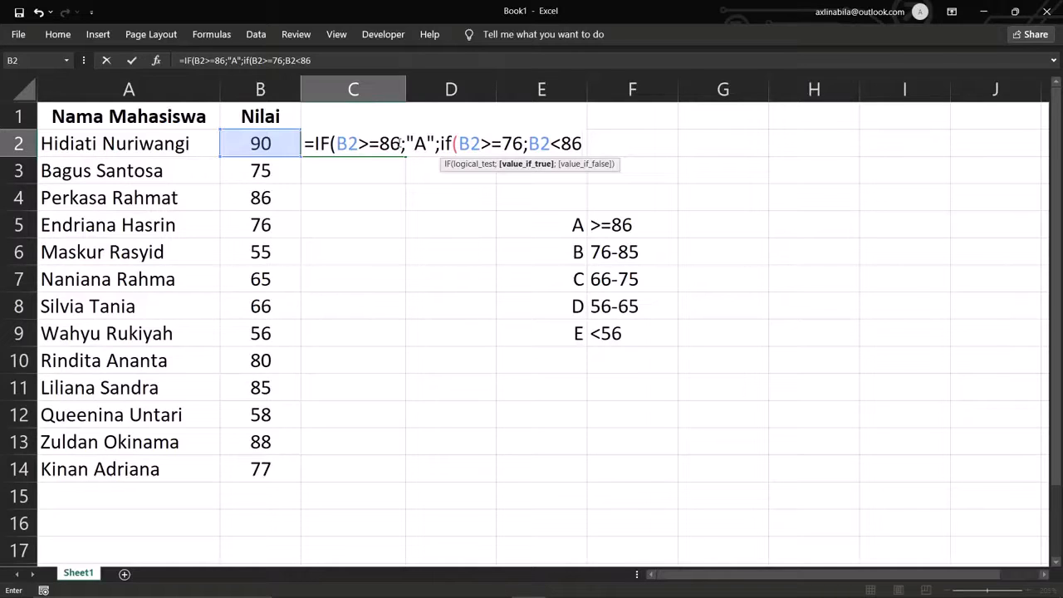
{"action": "type", "text": ")"}
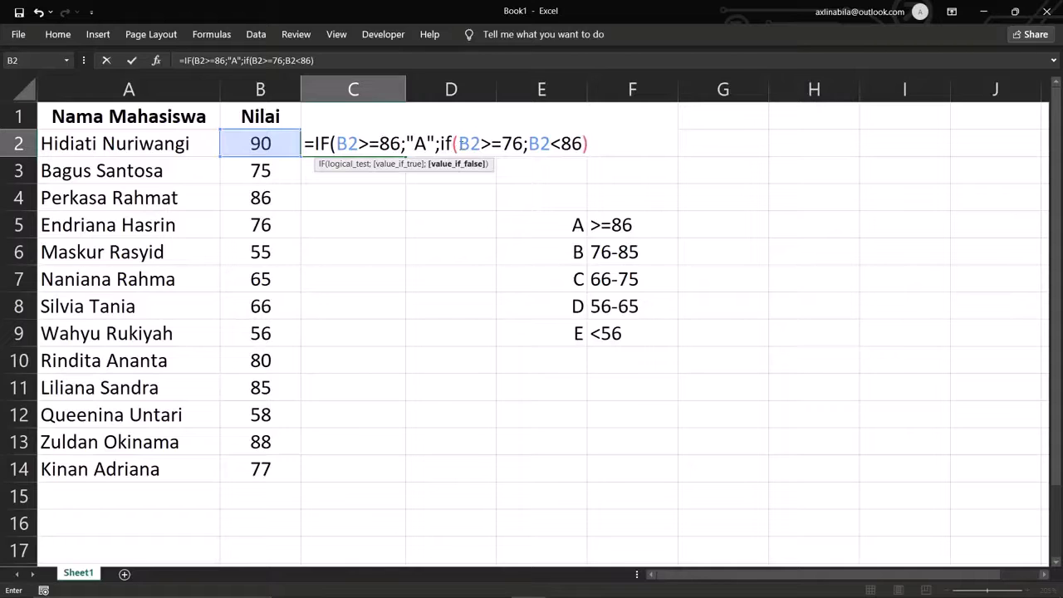
{"action": "left_click", "coordinate": [460, 143]}
{"action": "type", "text": "and("}
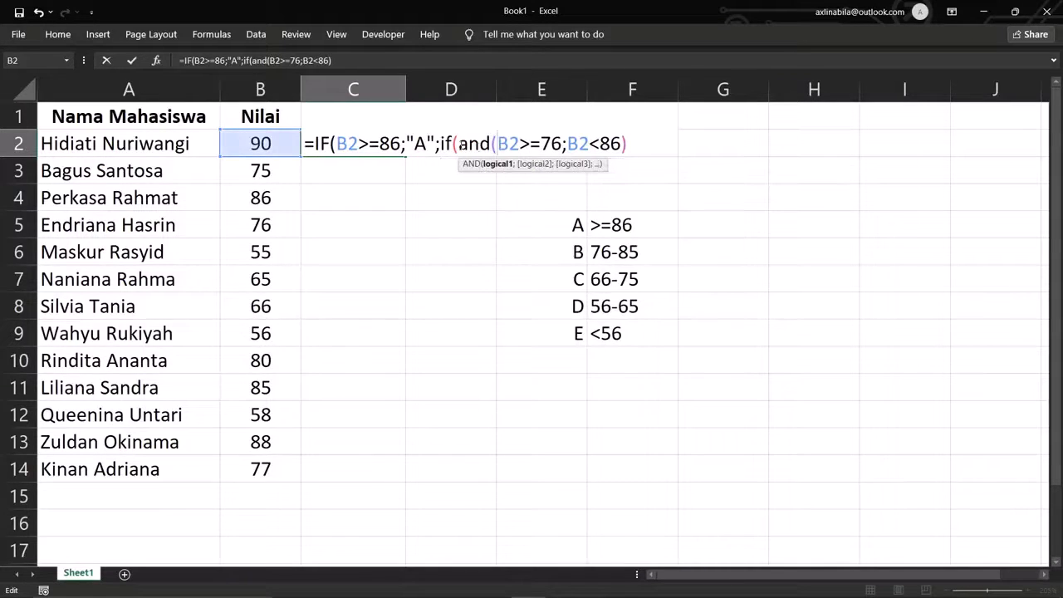
{"action": "left_click", "coordinate": [629, 145]}
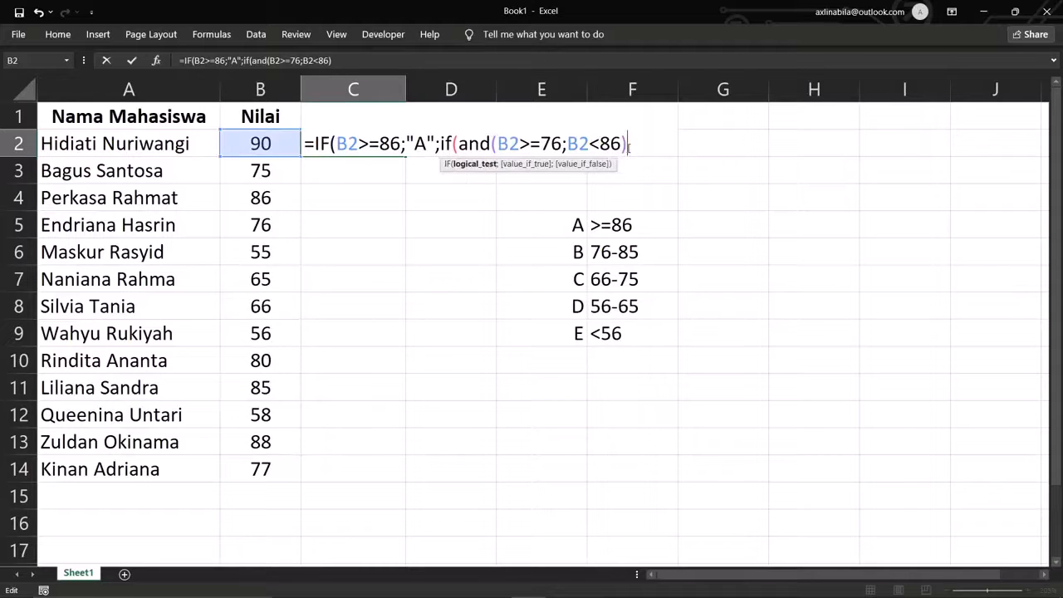
{"action": "type", "text": ";\"B\""}
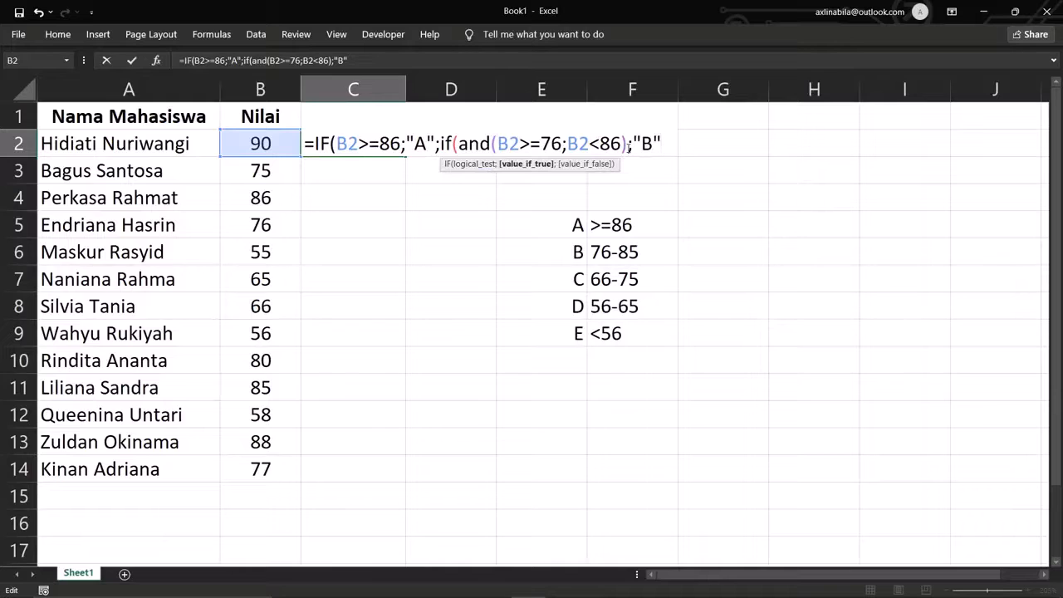
{"action": "type", "text": ";"}
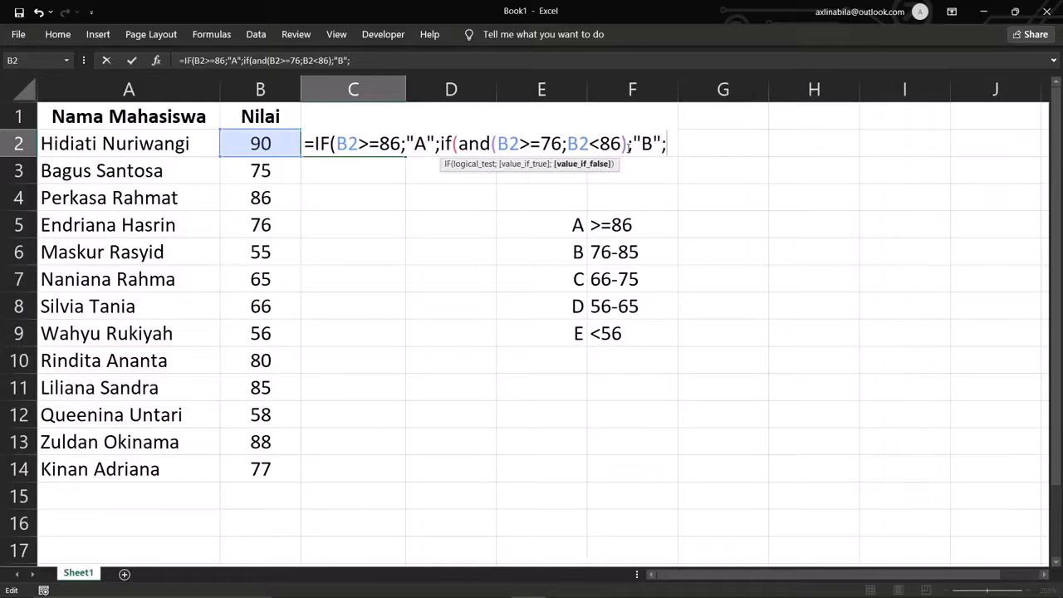
{"action": "type", "text": "if("}
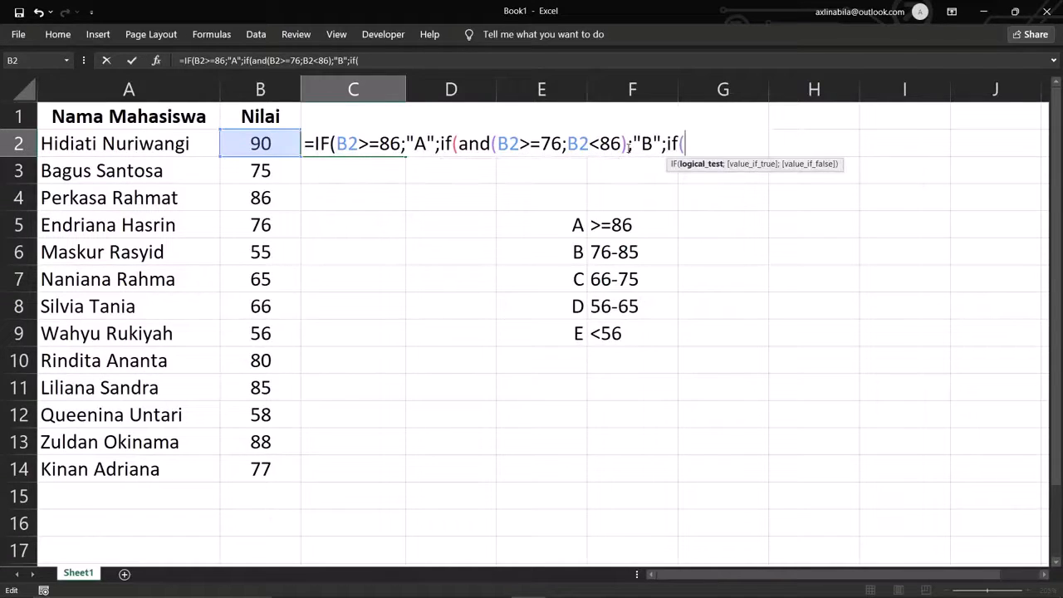
- Add AND(B2>=66;B2<76) returning "C", then open the next IF with AND
{"action": "left_click", "coordinate": [252, 143]}
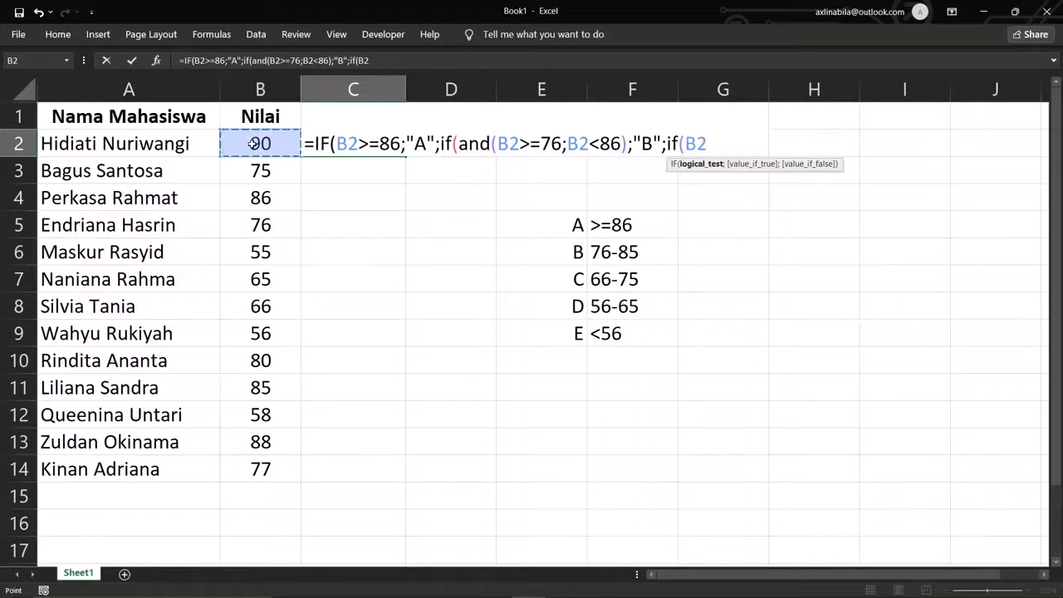
{"action": "type", "text": ">=66"}
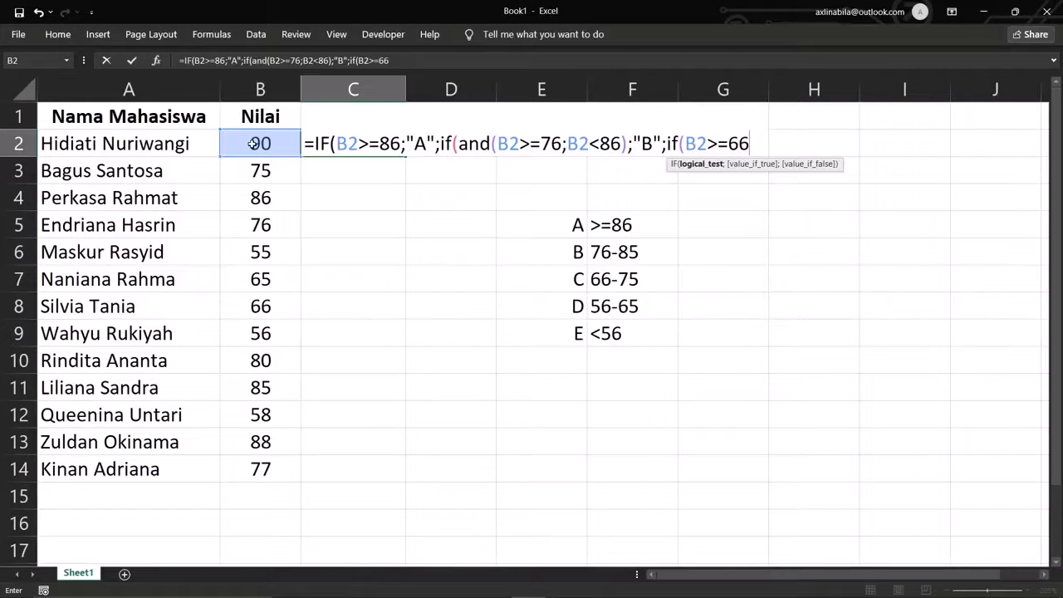
{"action": "type", "text": ";"}
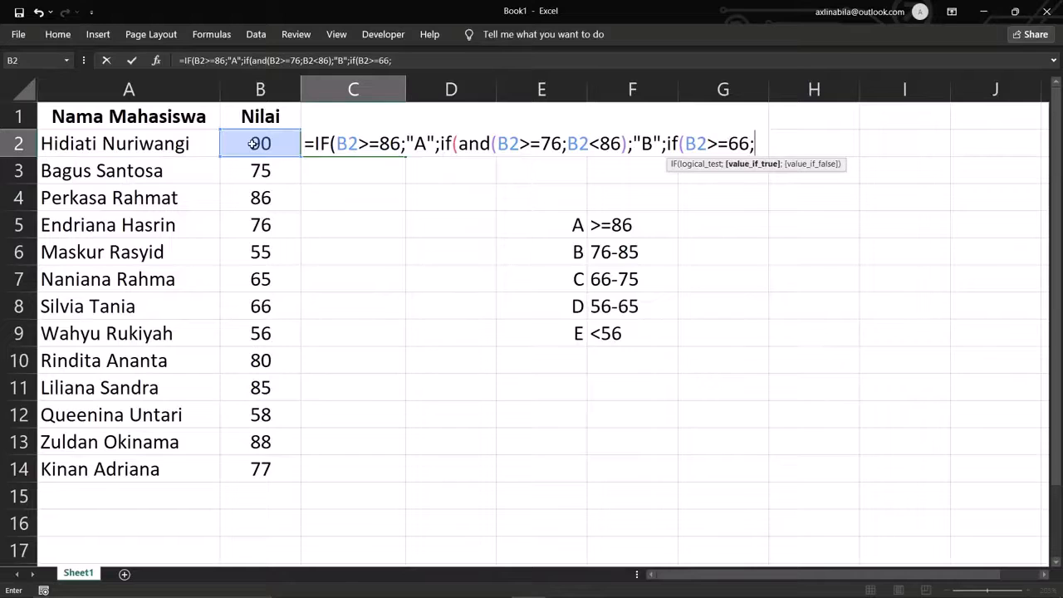
{"action": "left_click", "coordinate": [253, 143]}
{"action": "type", "text": "<"}
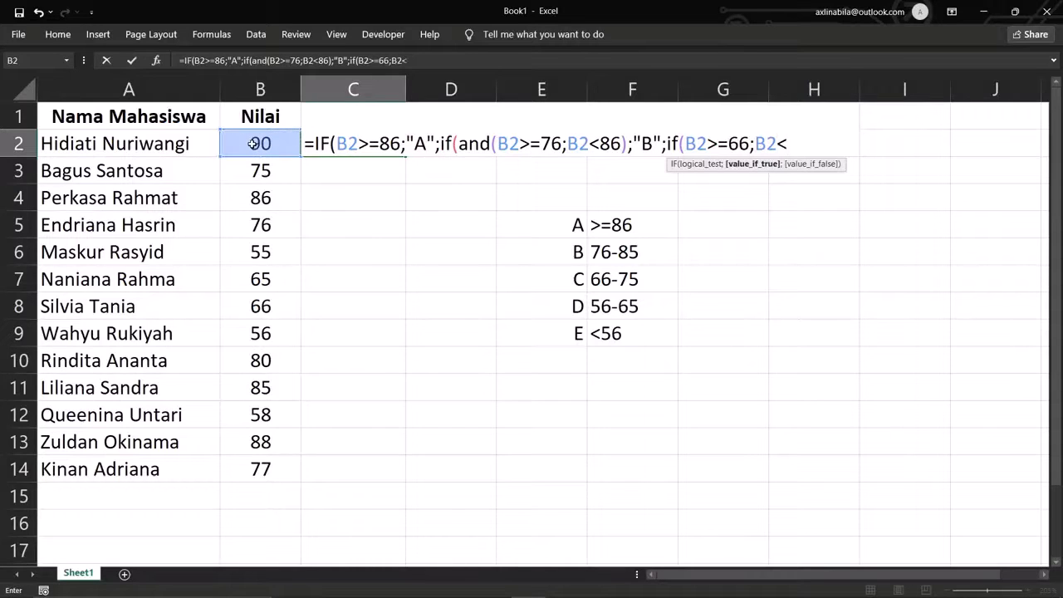
{"action": "type", "text": "76)"}
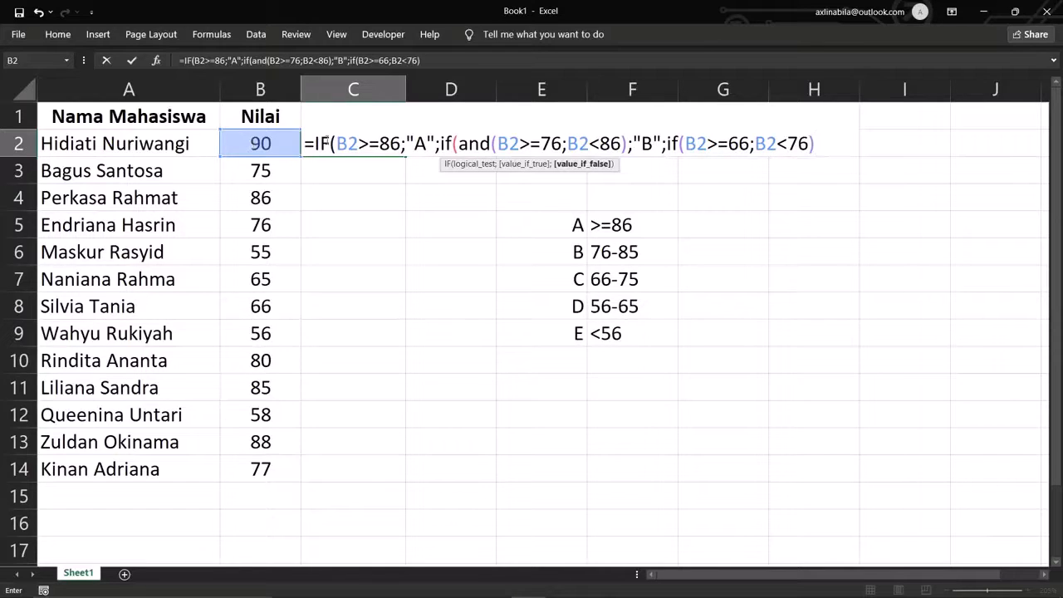
{"action": "left_click", "coordinate": [684, 145]}
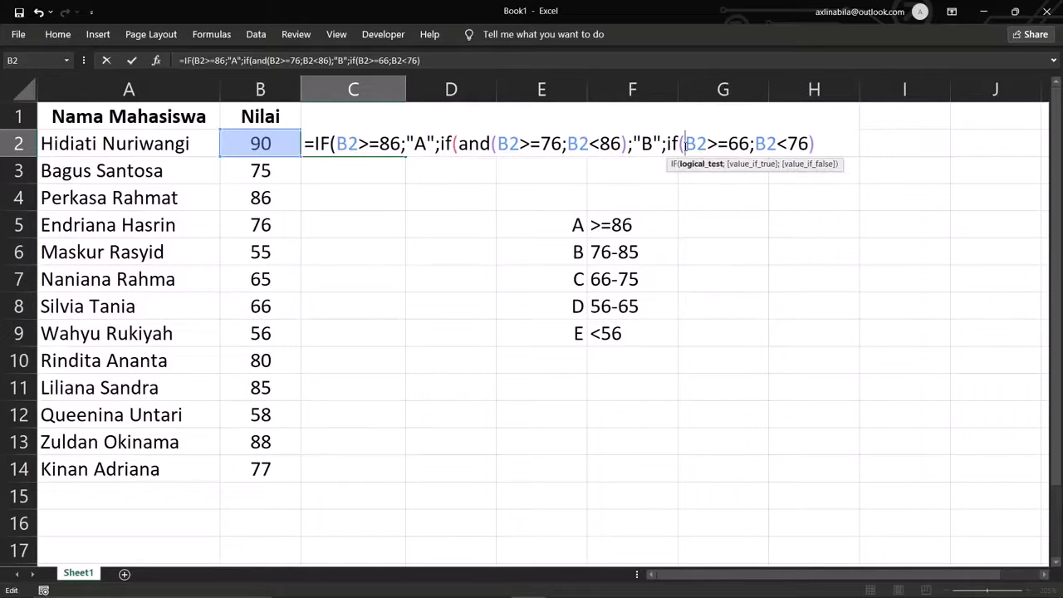
{"action": "type", "text": "and"}
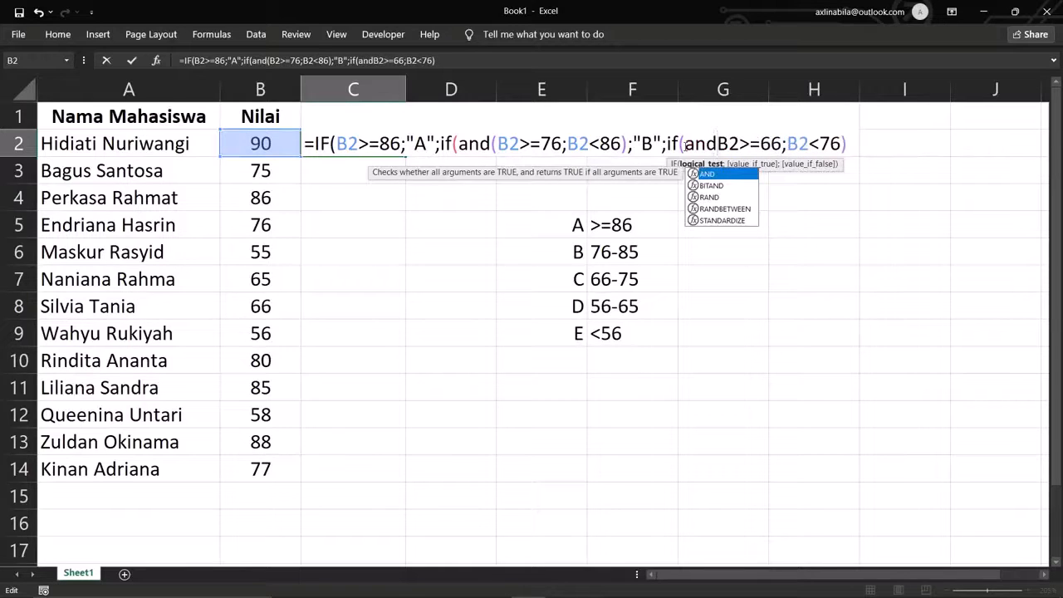
{"action": "type", "text": "("}
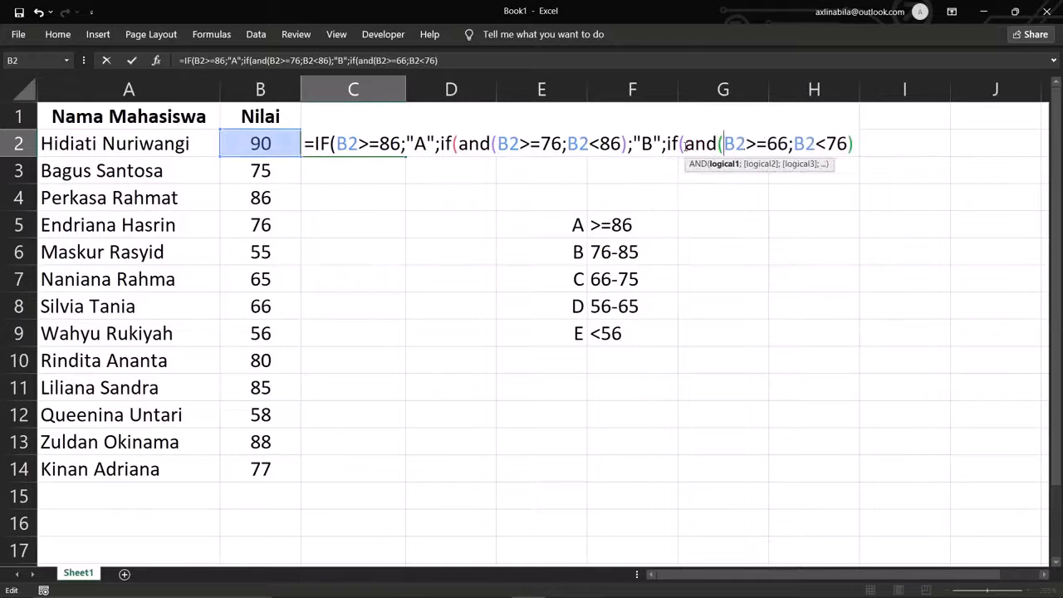
{"action": "left_click", "coordinate": [853, 145]}
{"action": "type", "text": ";"}
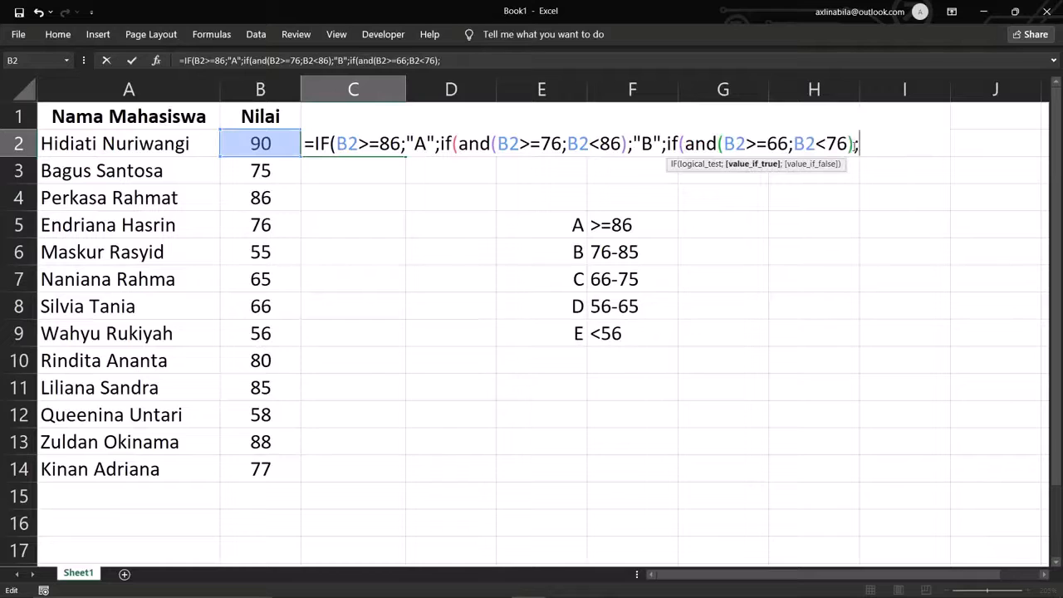
{"action": "type", "text": "\"C\""}
{"action": "type", "text": ";i"}
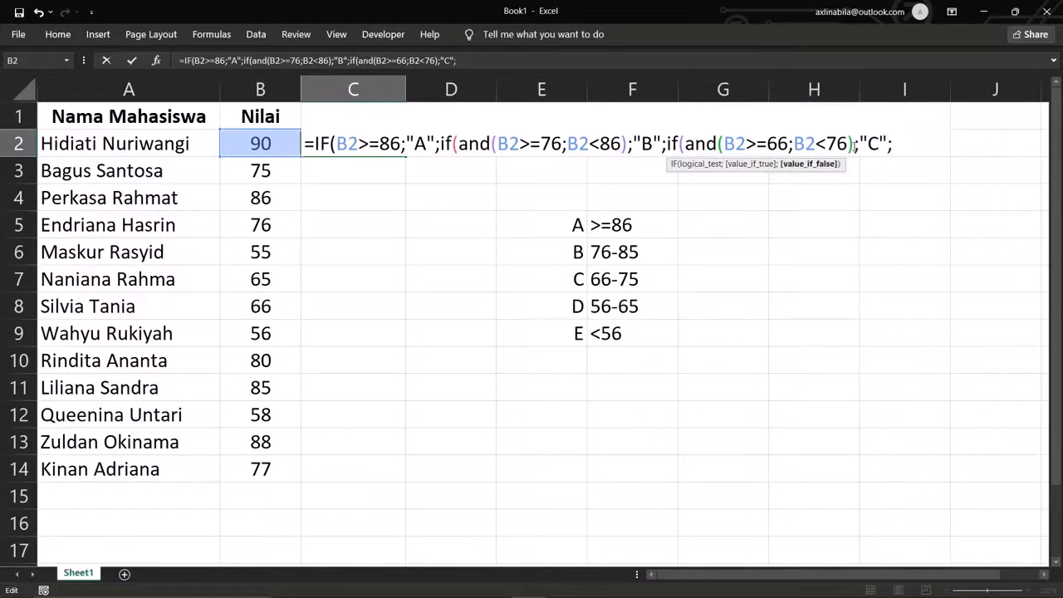
{"action": "type", "text": "f("}
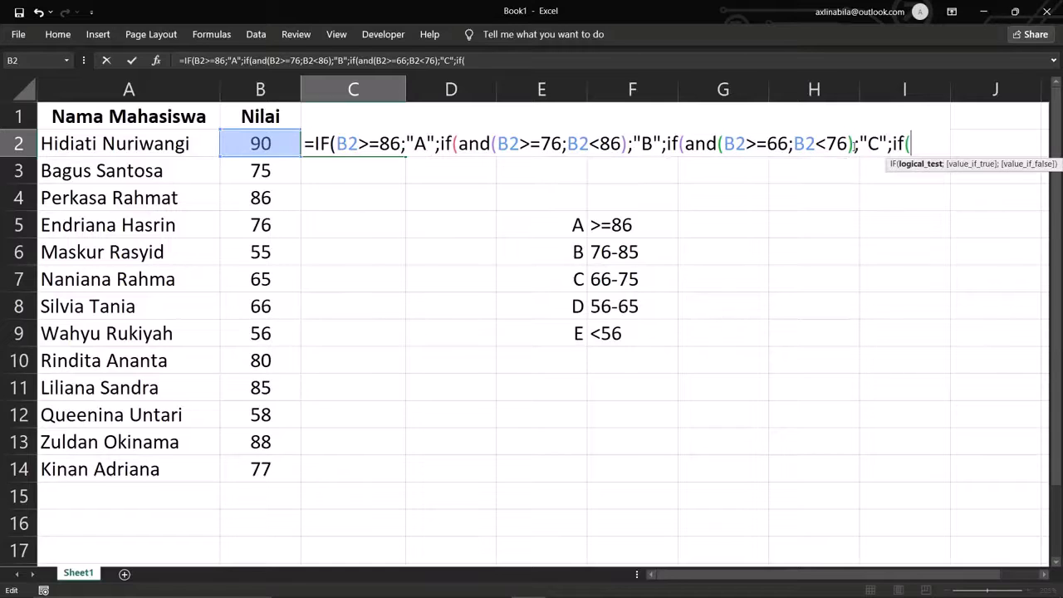
{"action": "type", "text": "and("}
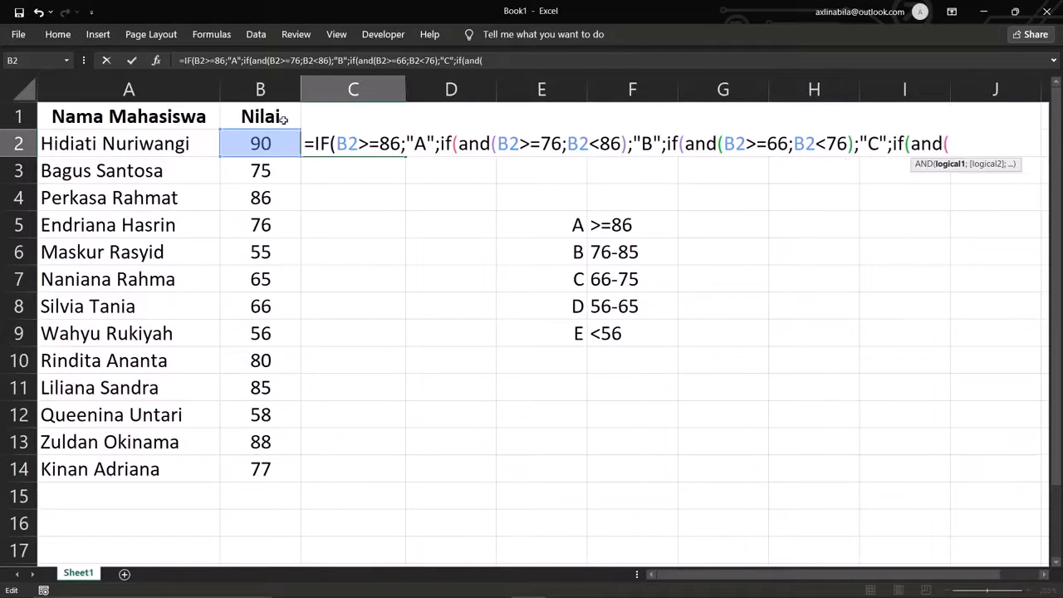
- Finish C2 with B2>=56;B2<66 returning "D", otherwise "E", closing all parentheses
{"action": "left_click", "coordinate": [279, 139]}
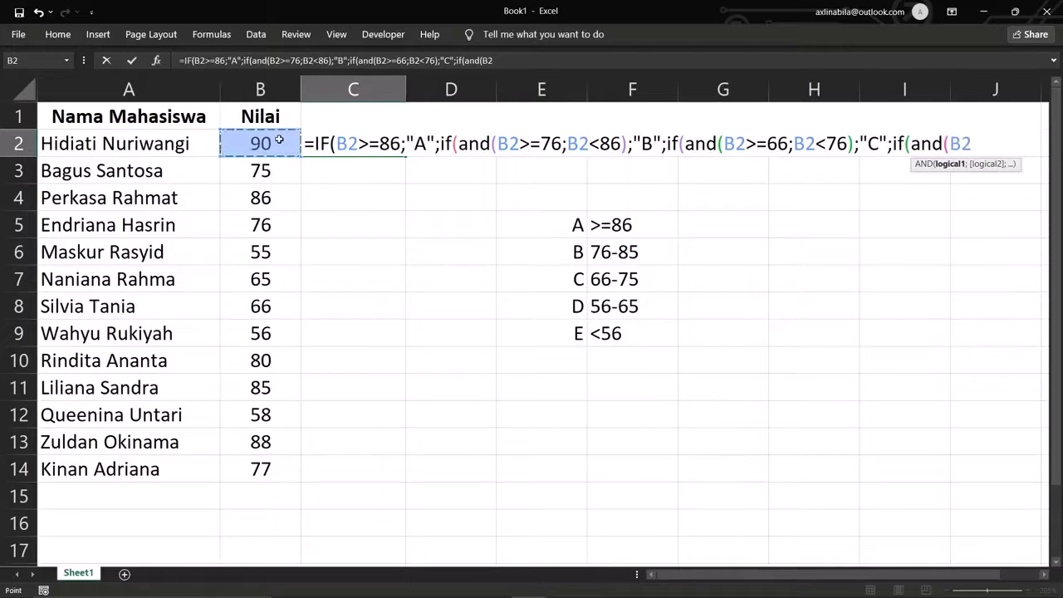
{"action": "type", "text": ">="}
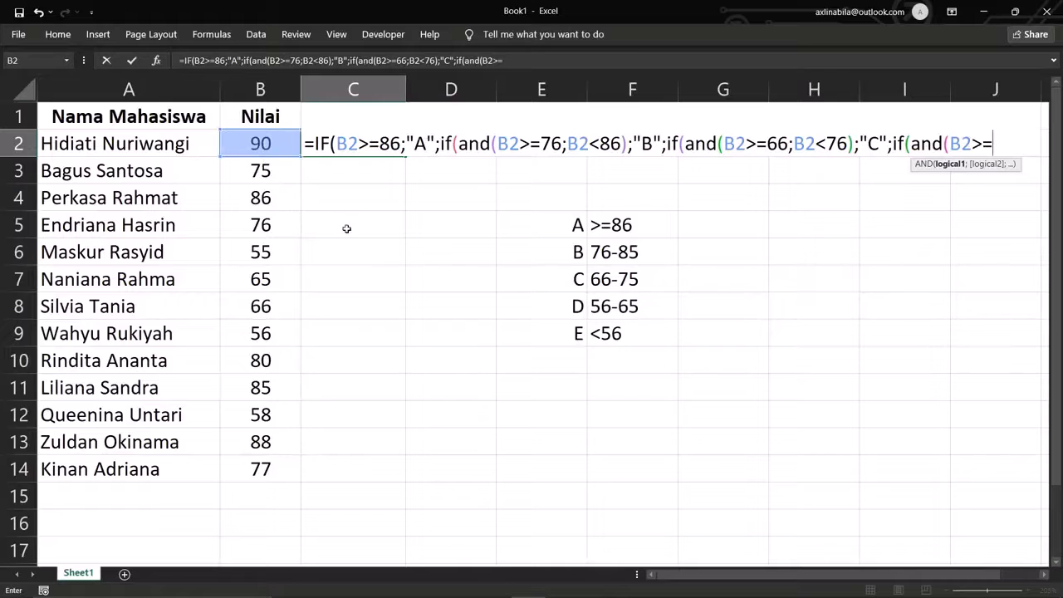
{"action": "type", "text": "56;"}
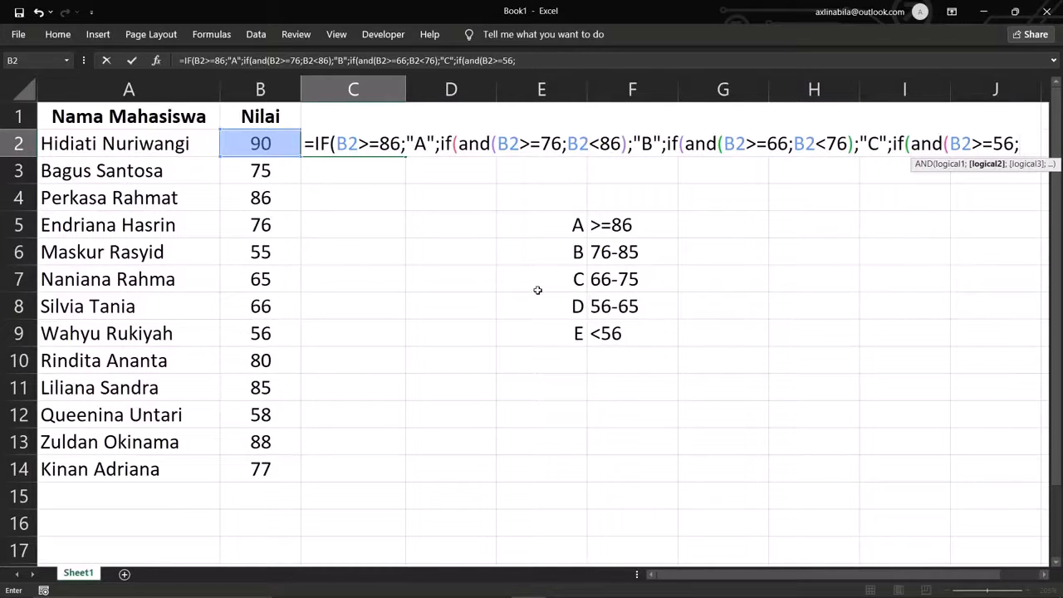
{"action": "left_click", "coordinate": [237, 150]}
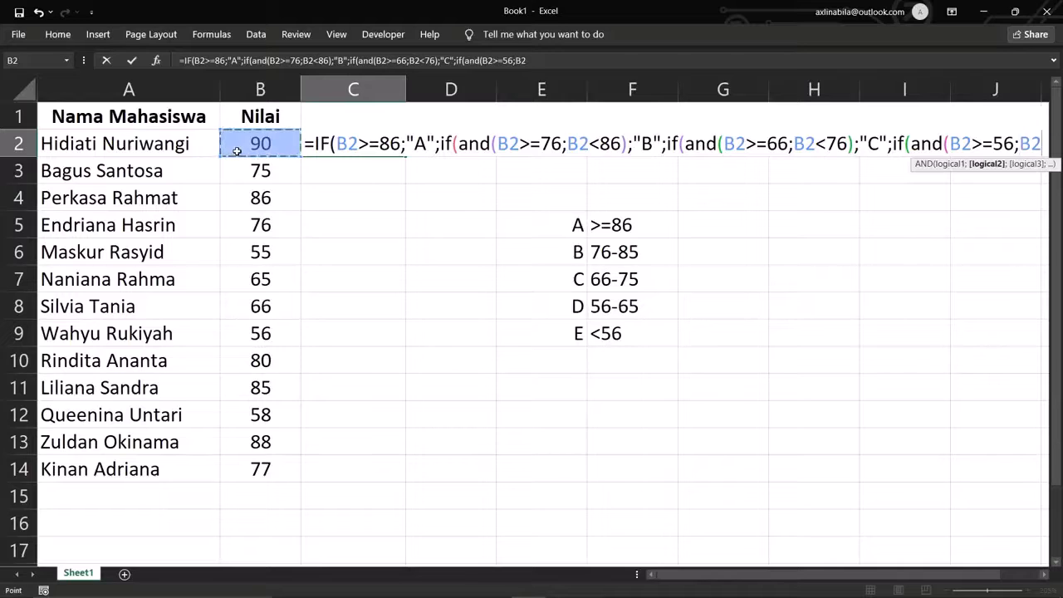
{"action": "type", "text": "<"}
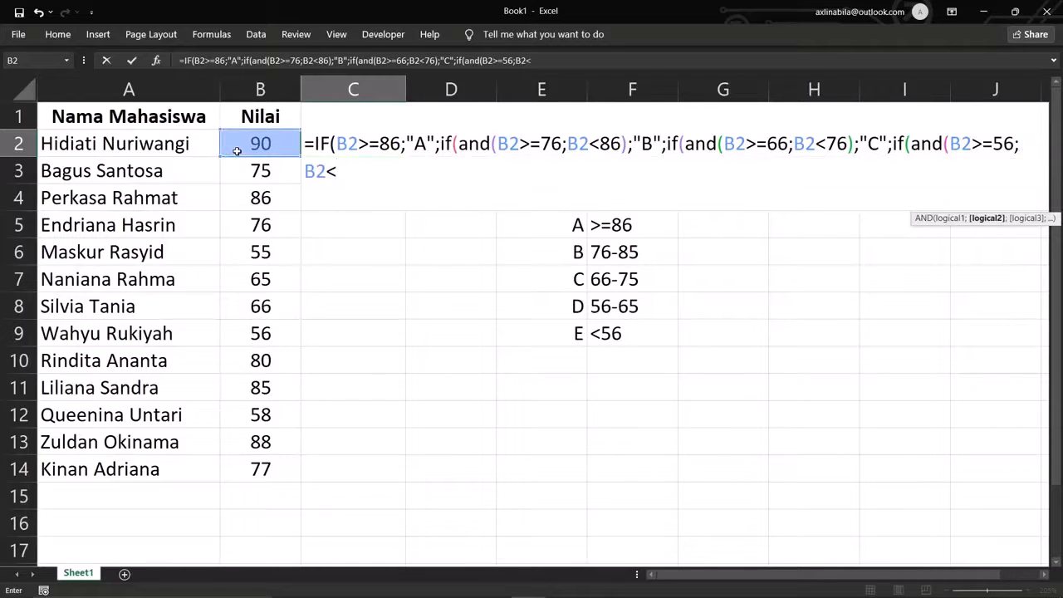
{"action": "type", "text": "66)"}
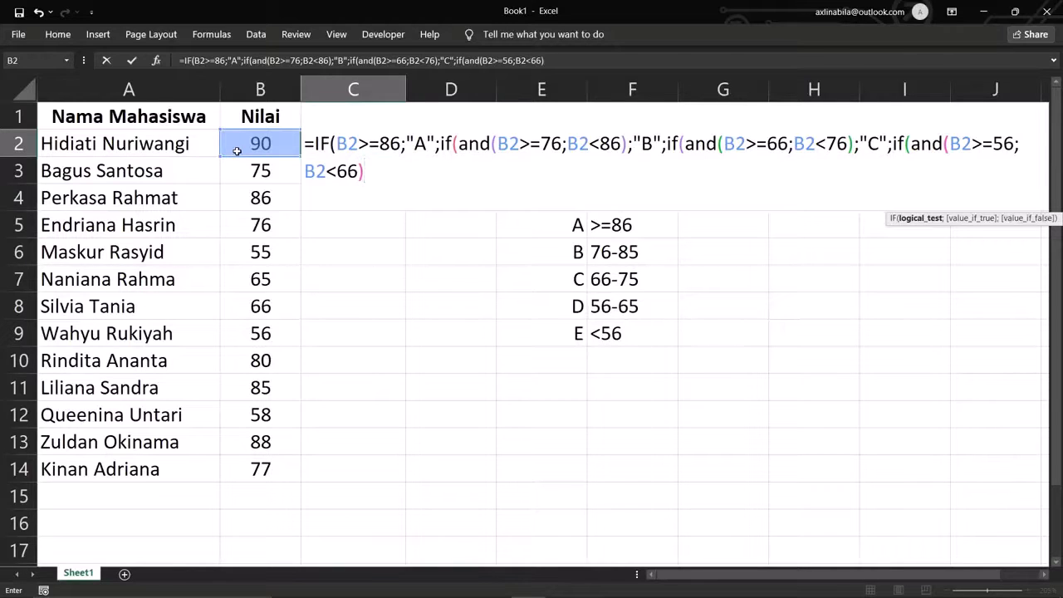
{"action": "type", "text": ";\"D"}
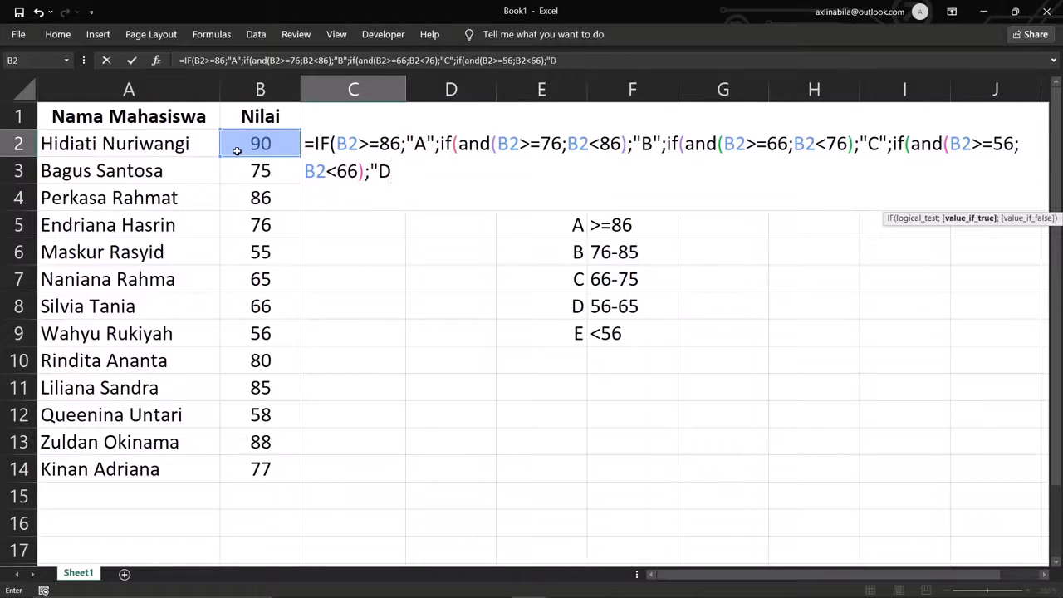
{"action": "type", "text": "\";"}
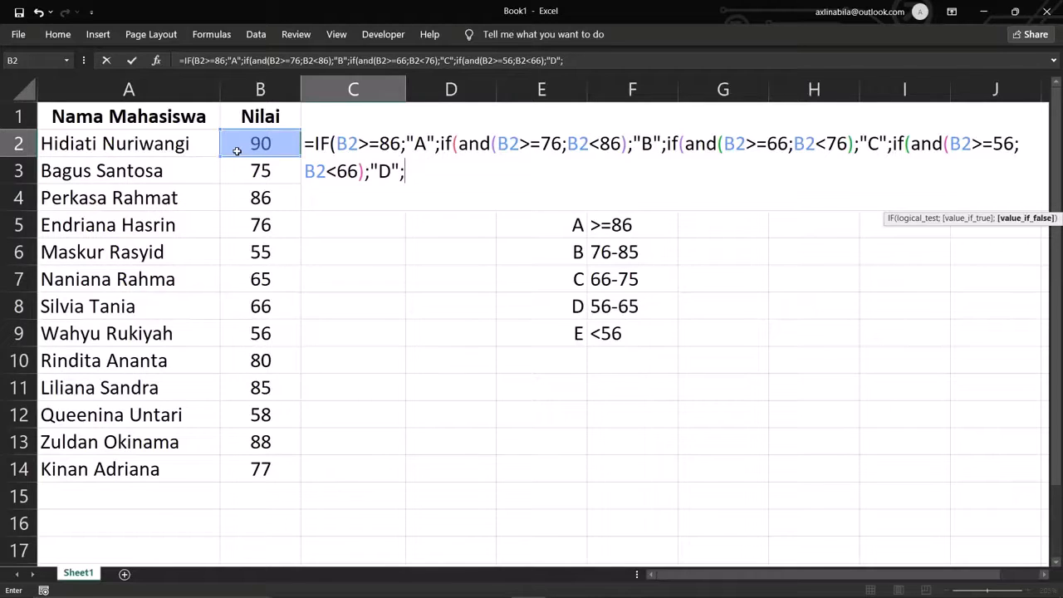
{"action": "type", "text": "\"E\")))"}
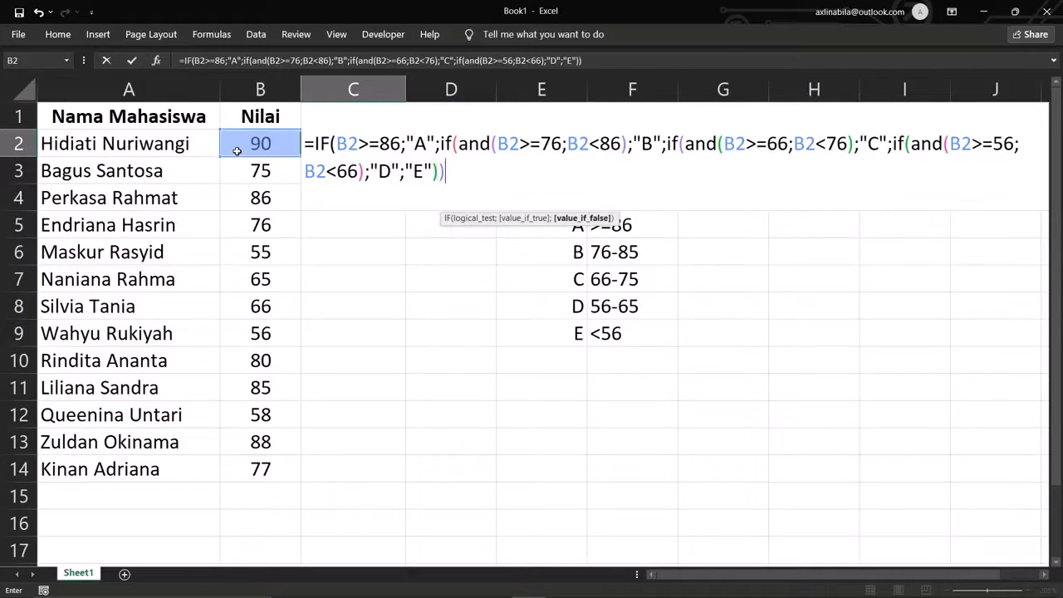
{"action": "type", "text": ")"}
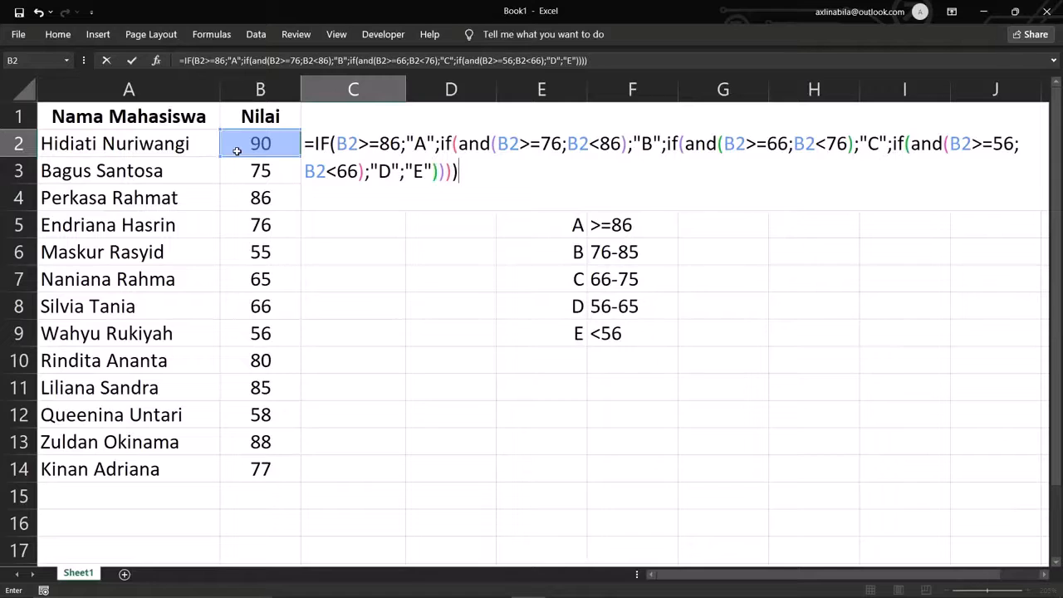
- Commit C2's grade formula and fill it down to C14
{"action": "key", "text": "Return"}
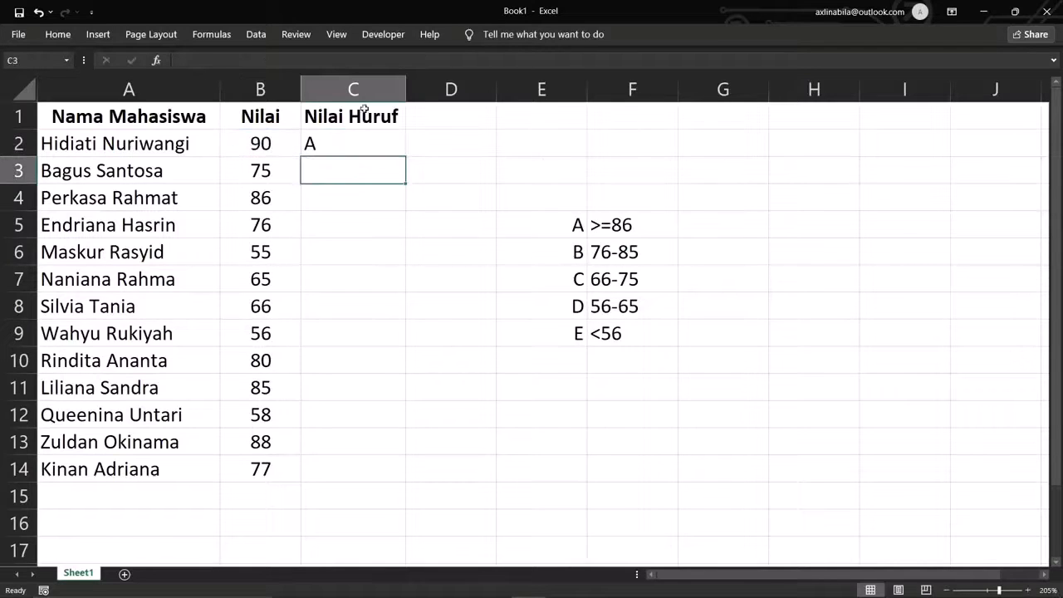
{"action": "left_click", "coordinate": [400, 144]}
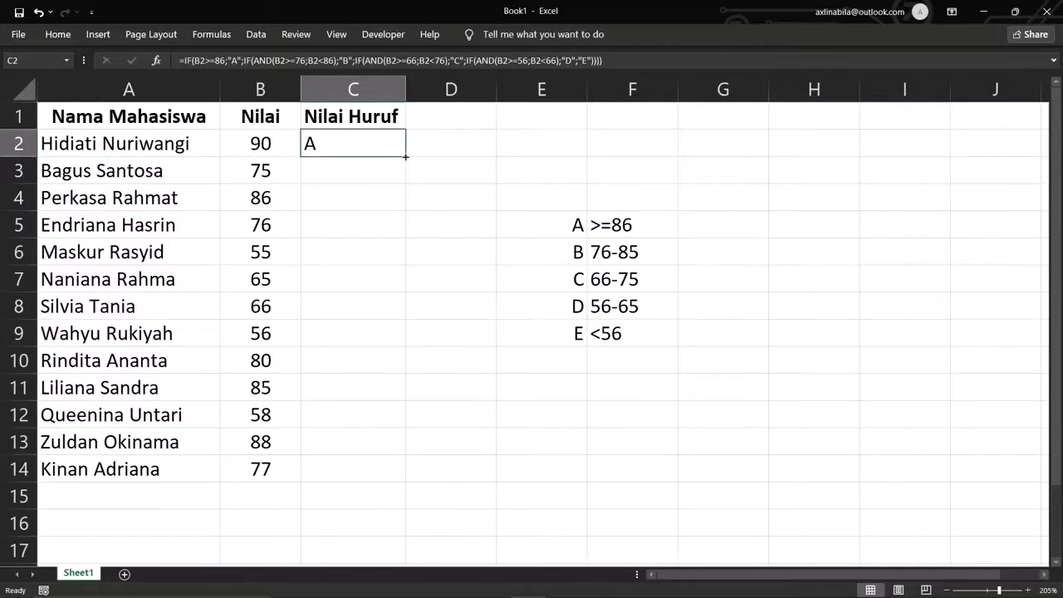
{"action": "double_click", "coordinate": [404, 157]}
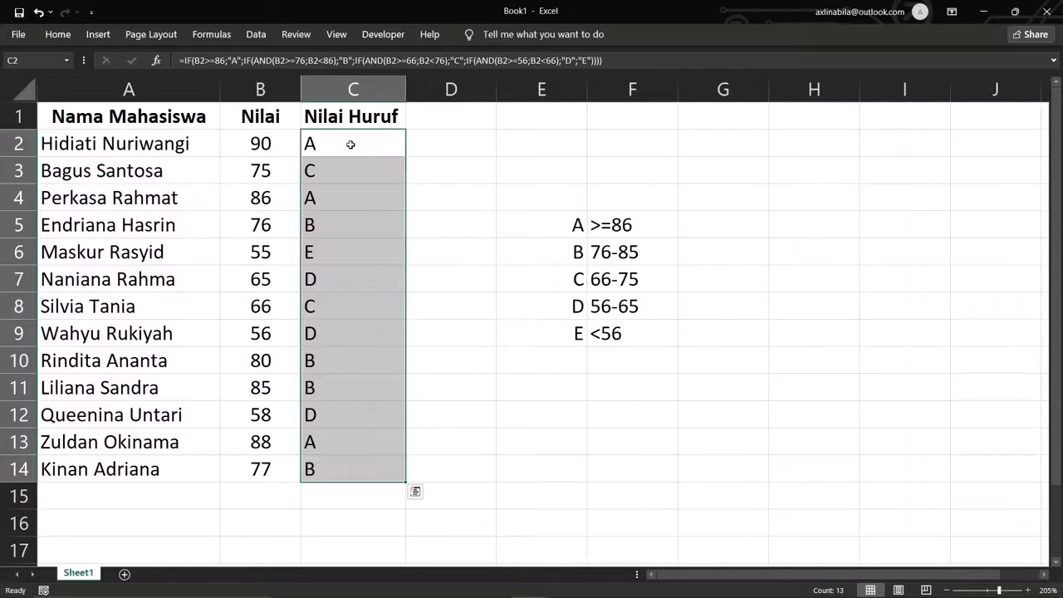
- Review C2's formula, its first condition and E fallback, leaving it unchanged
{"action": "double_click", "coordinate": [351, 143]}
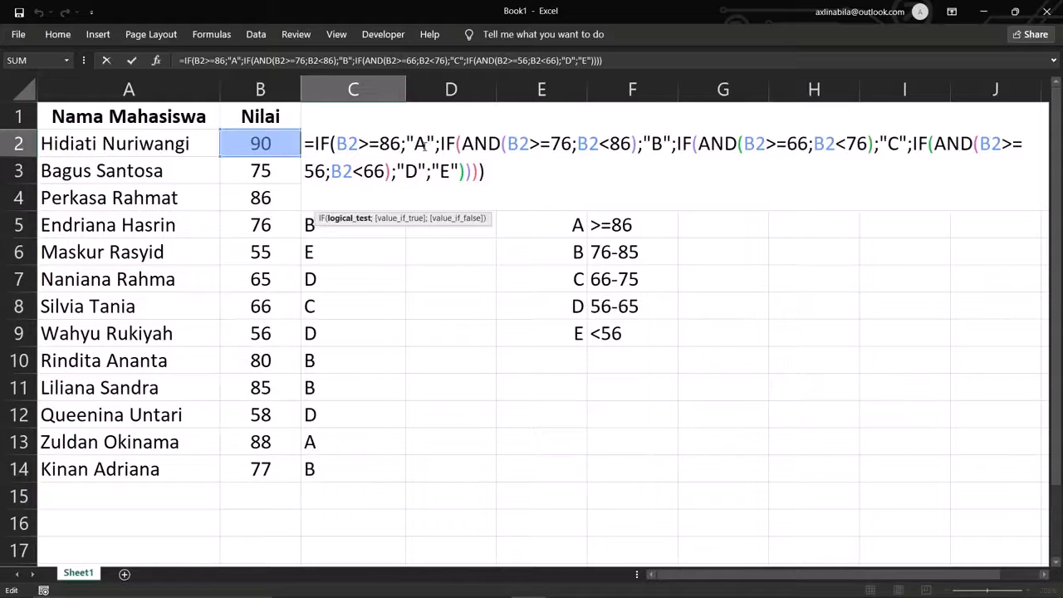
{"action": "left_click_drag", "start_coordinate": [425, 145], "coordinate": [340, 155]}
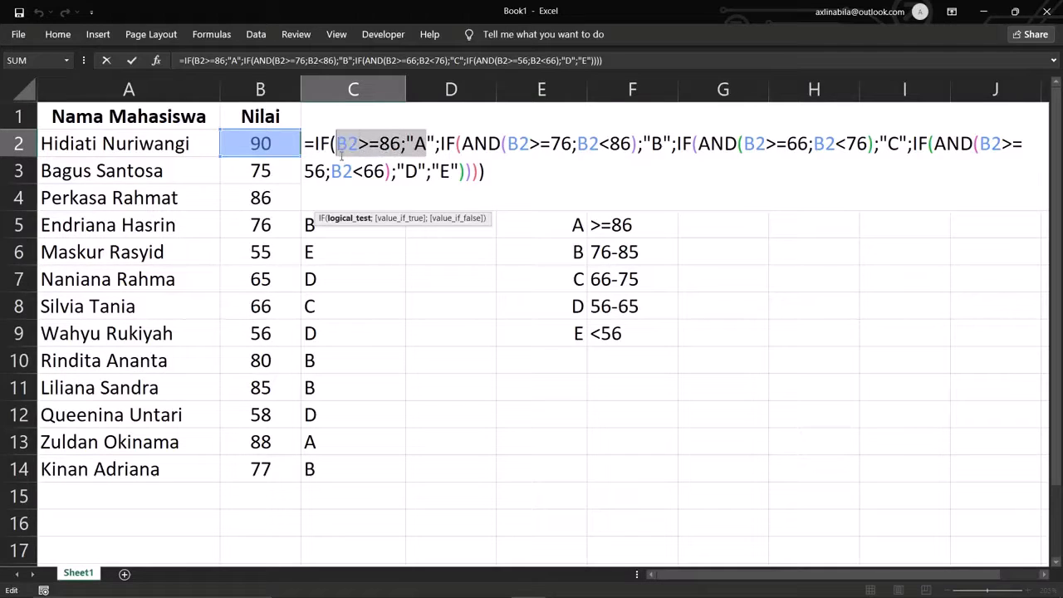
{"action": "left_click", "coordinate": [405, 171]}
{"action": "double_click", "coordinate": [441, 171]}
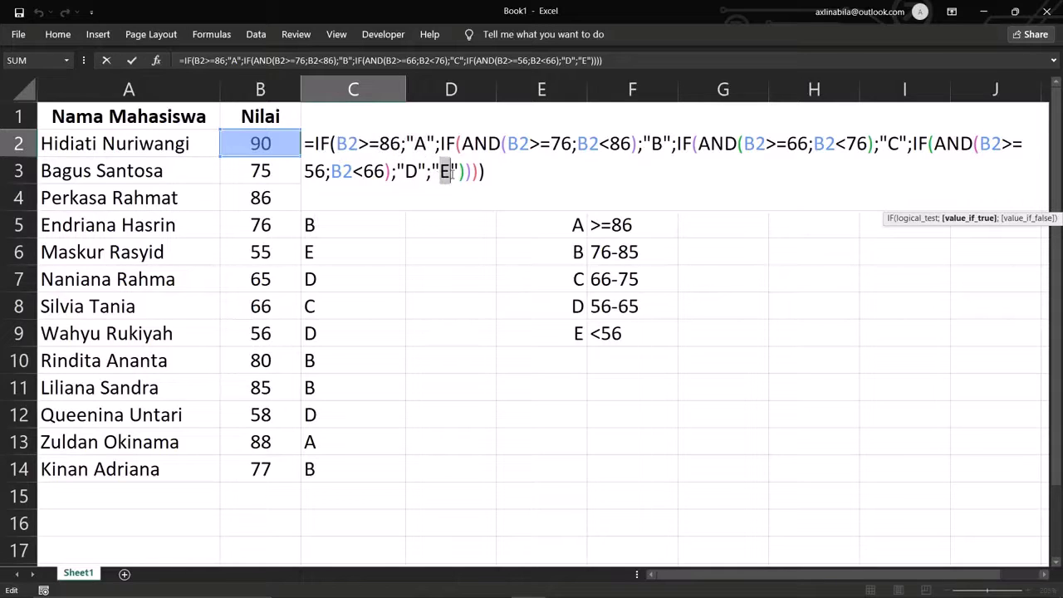
{"action": "left_click", "coordinate": [460, 244]}
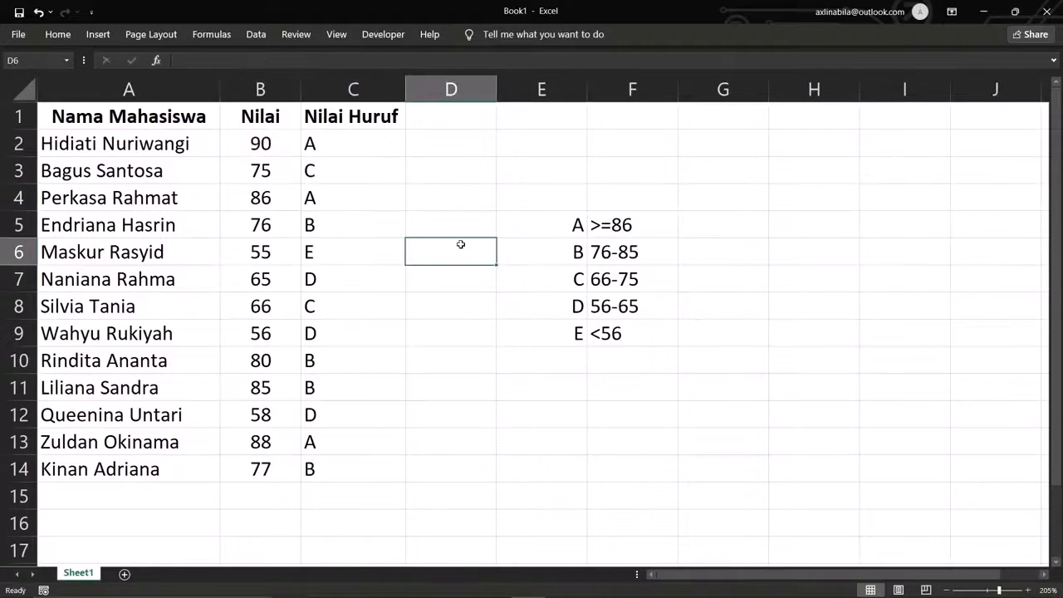
{"action": "left_click", "coordinate": [454, 144]}
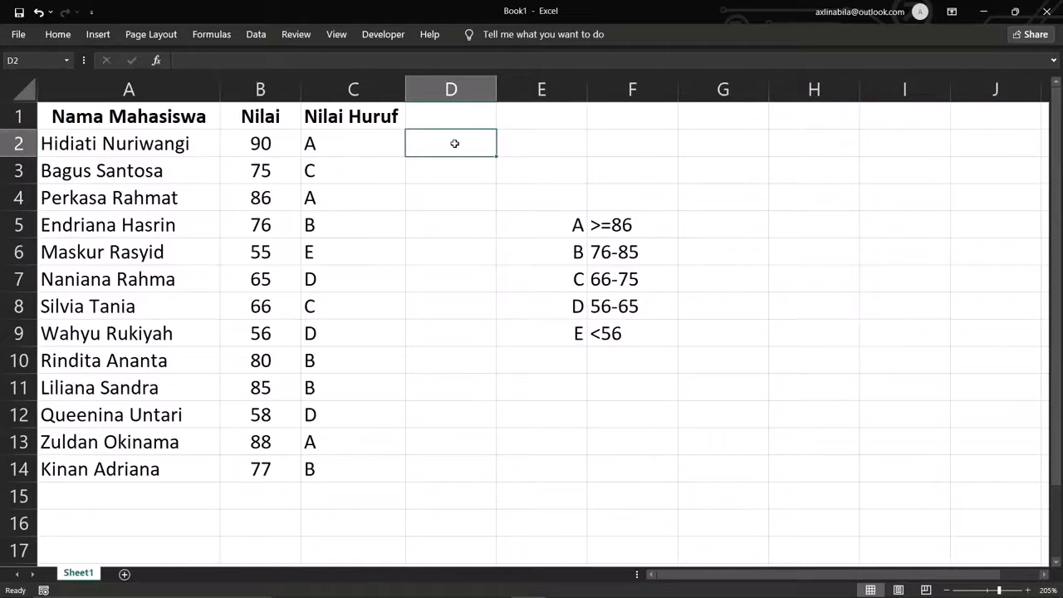
{"action": "type", "text": "=if("}
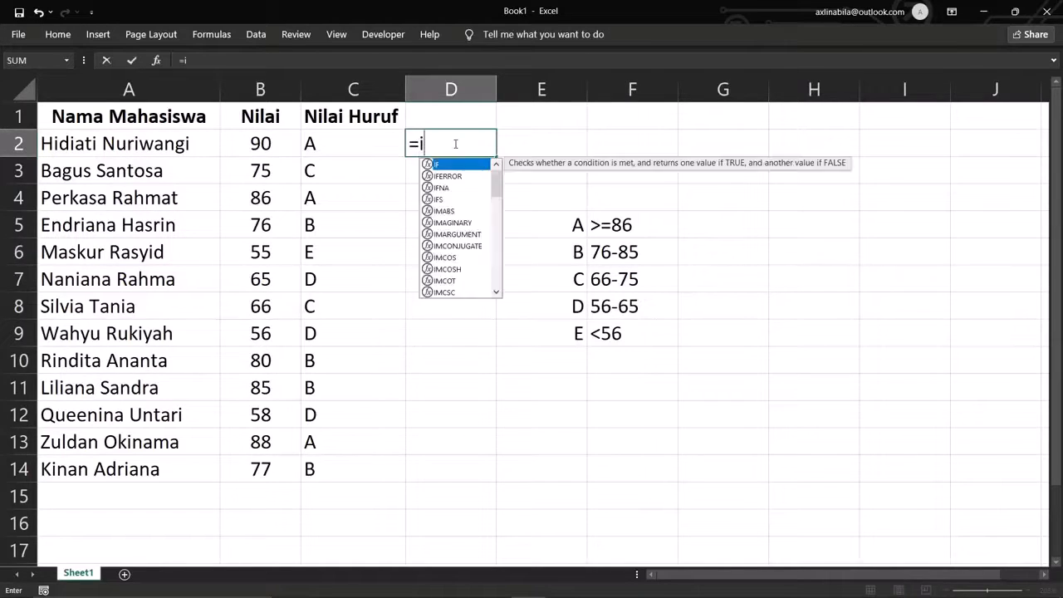
{"action": "left_click", "coordinate": [267, 142]}
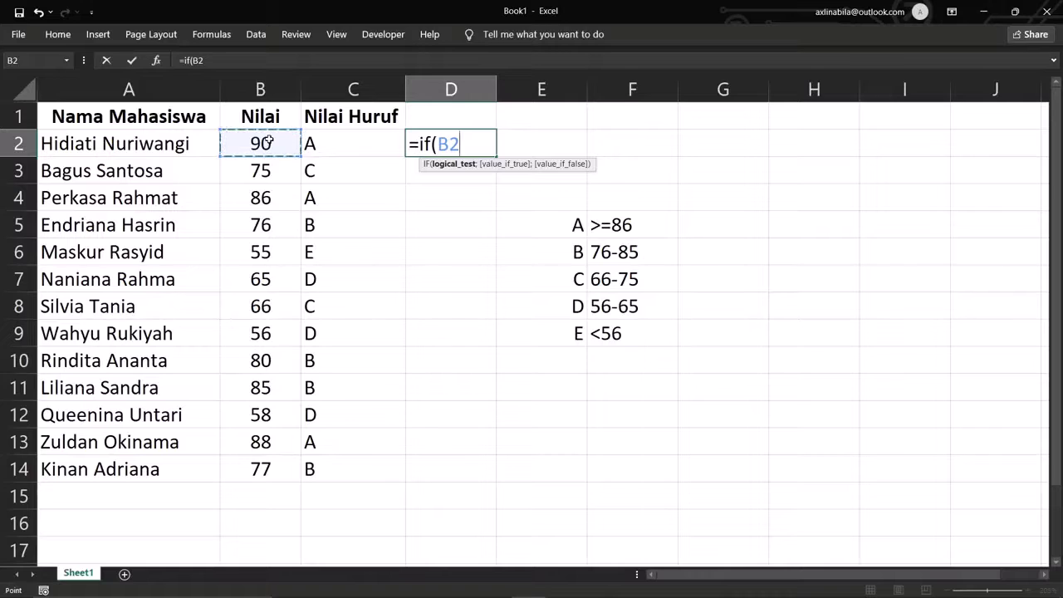
{"action": "type", "text": "<56"}
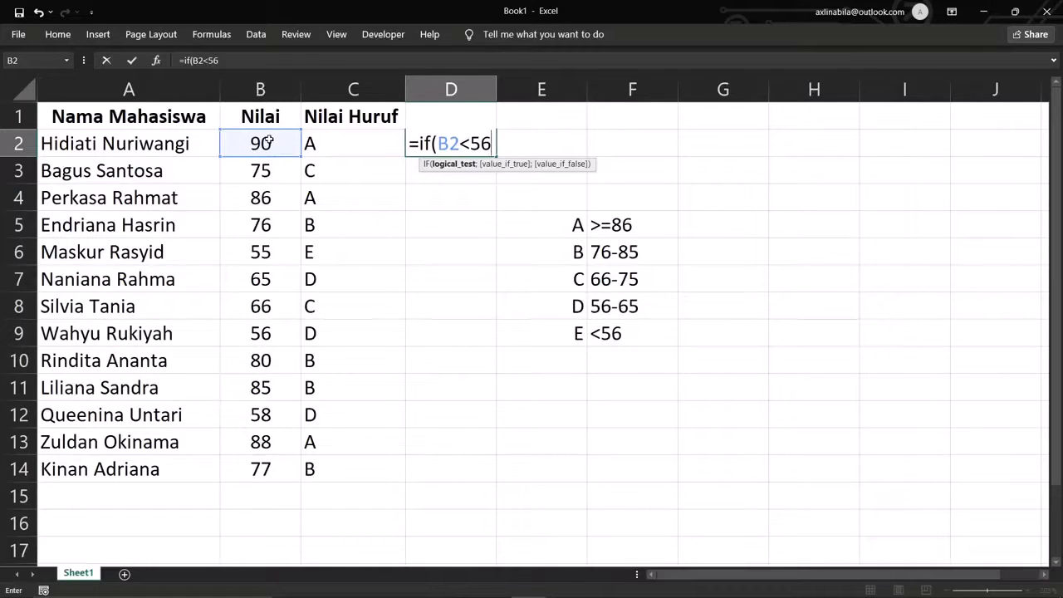
{"action": "type", "text": ";\"E"}
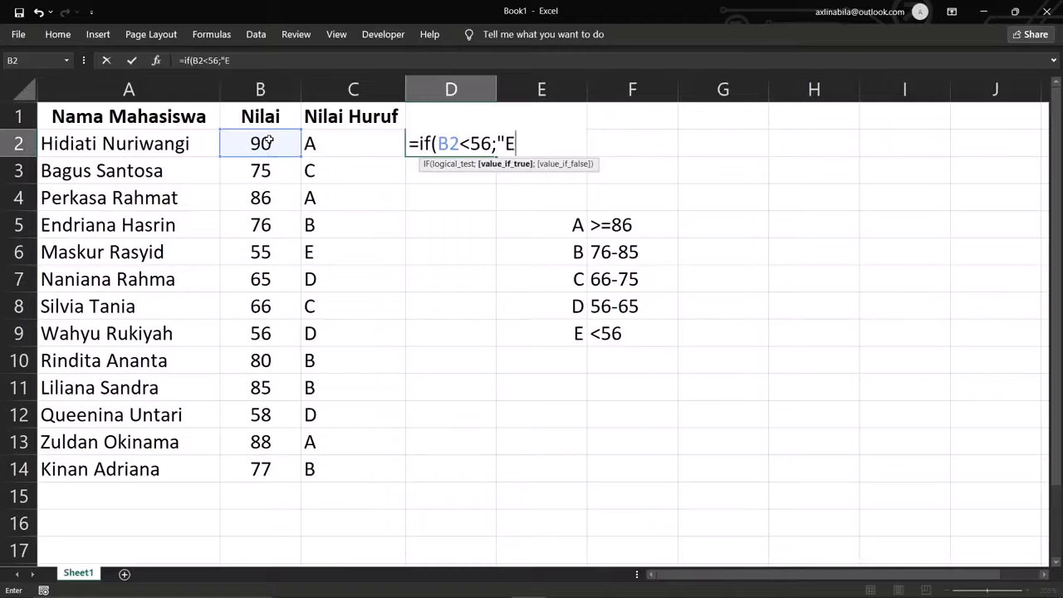
{"action": "type", "text": "\""}
{"action": "key", "text": "Escape"}
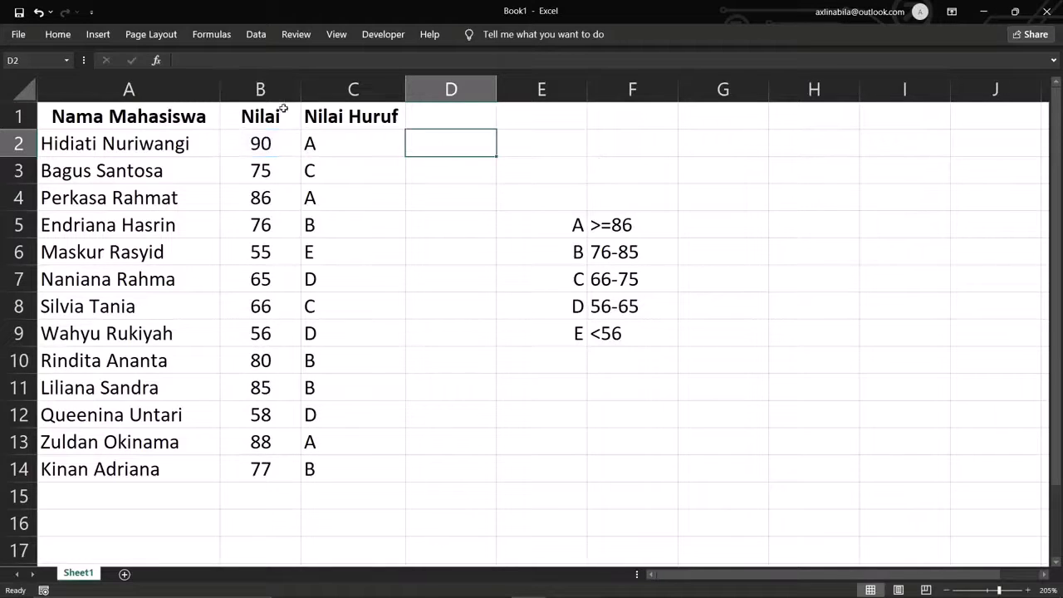
- Copy C2's grade formula and paste it into D2
{"action": "left_click", "coordinate": [355, 142]}
{"action": "double_click", "coordinate": [355, 142]}
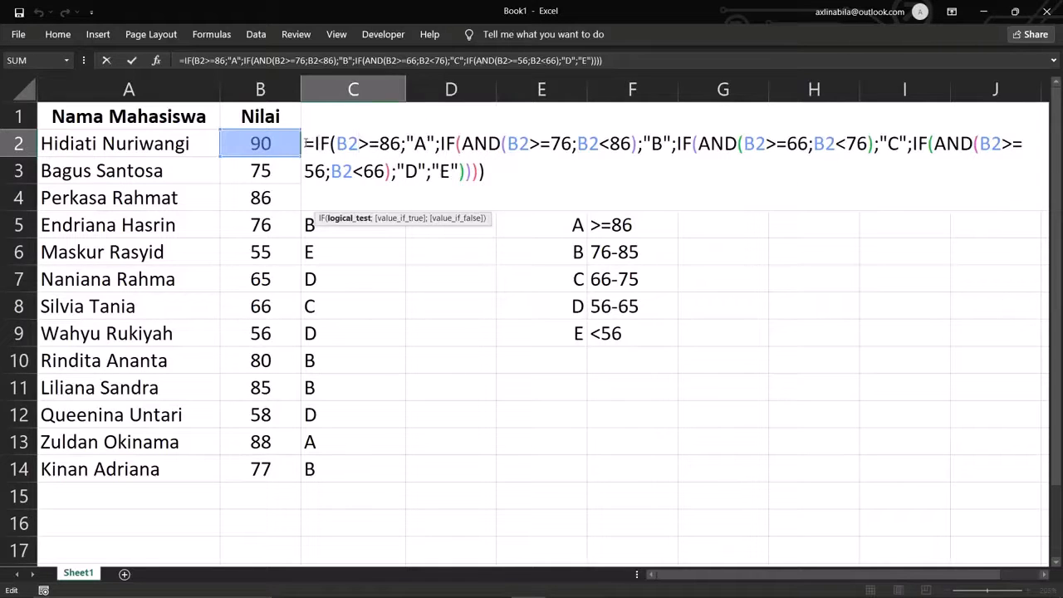
{"action": "left_click_drag", "start_coordinate": [306, 143], "coordinate": [485, 171]}
{"action": "key", "text": "ctrl+c"}
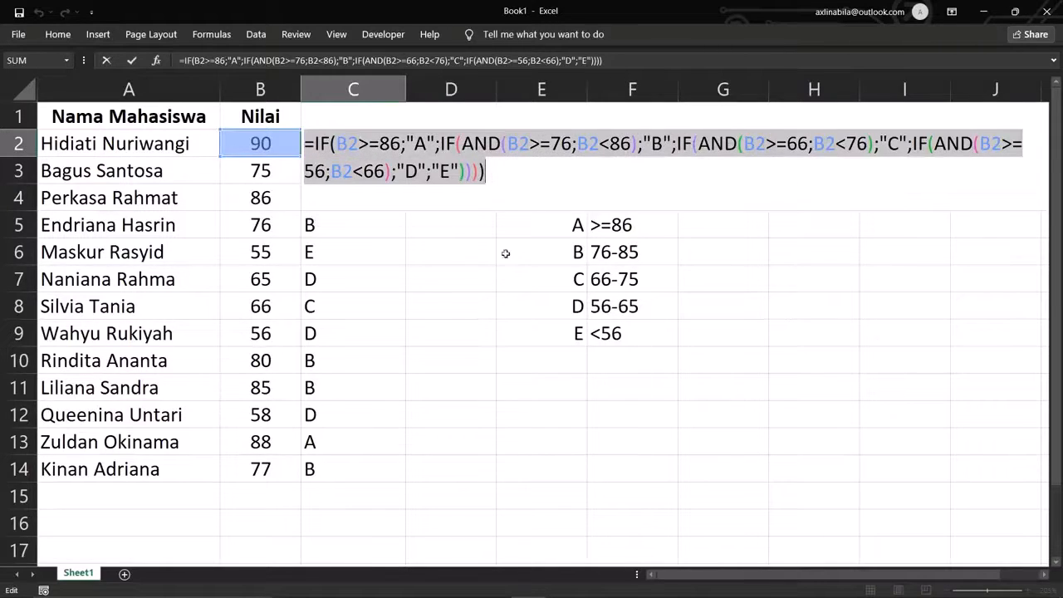
{"action": "left_click", "coordinate": [508, 279]}
{"action": "key", "text": "Escape"}
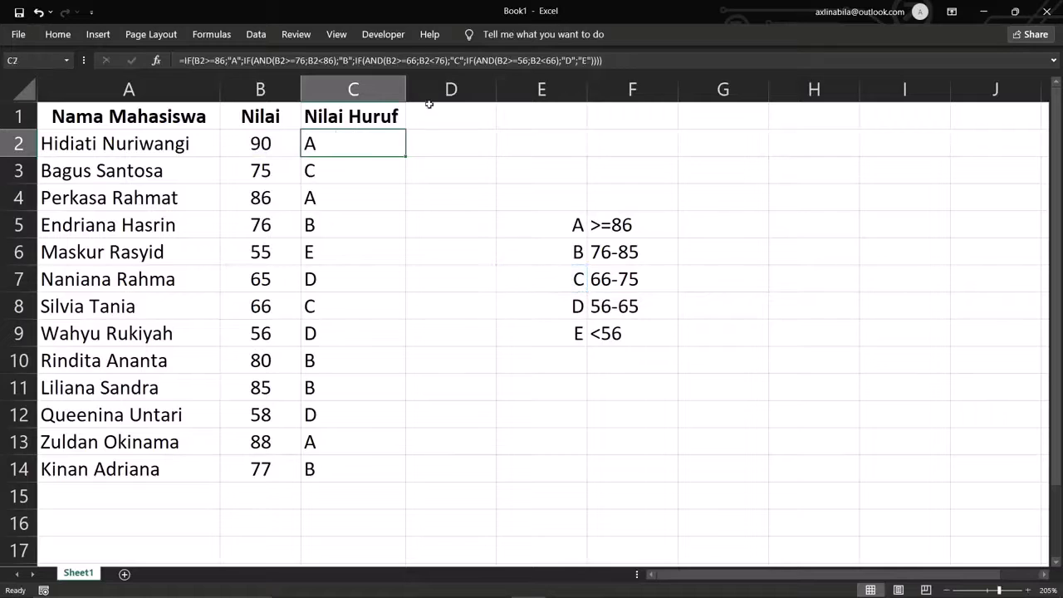
{"action": "left_click", "coordinate": [459, 138]}
{"action": "key", "text": "ctrl+v"}
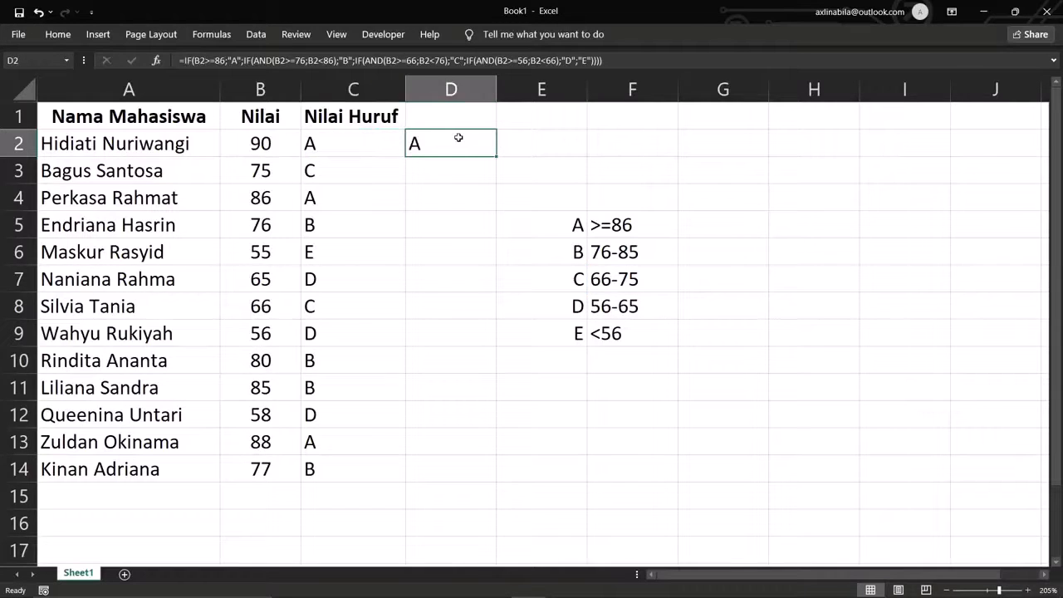
- Change D2's first test to B2<56 returning "E"
{"action": "double_click", "coordinate": [458, 138]}
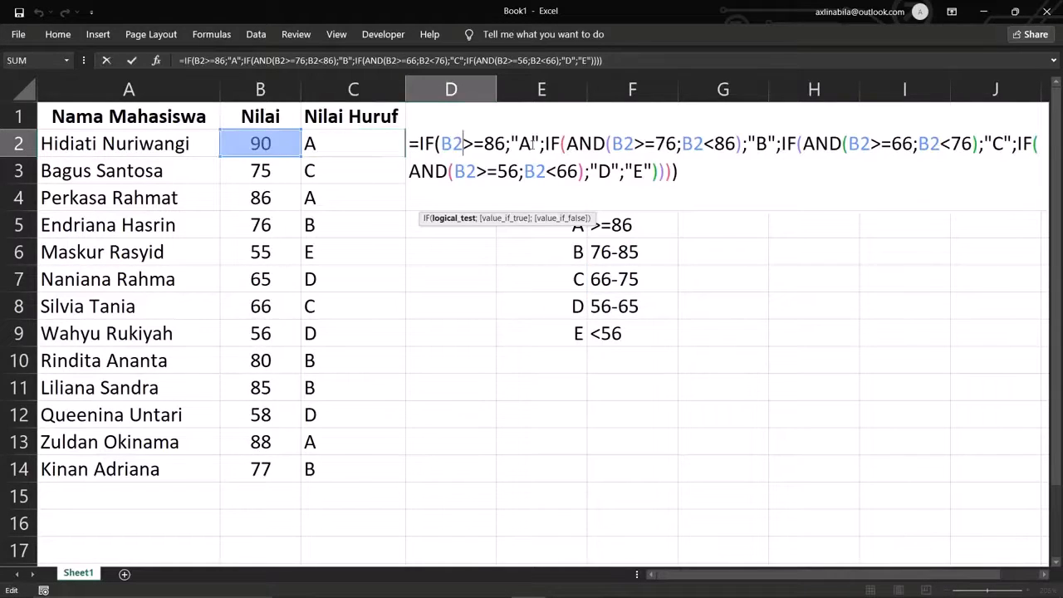
{"action": "left_click_drag", "start_coordinate": [532, 143], "coordinate": [477, 145]}
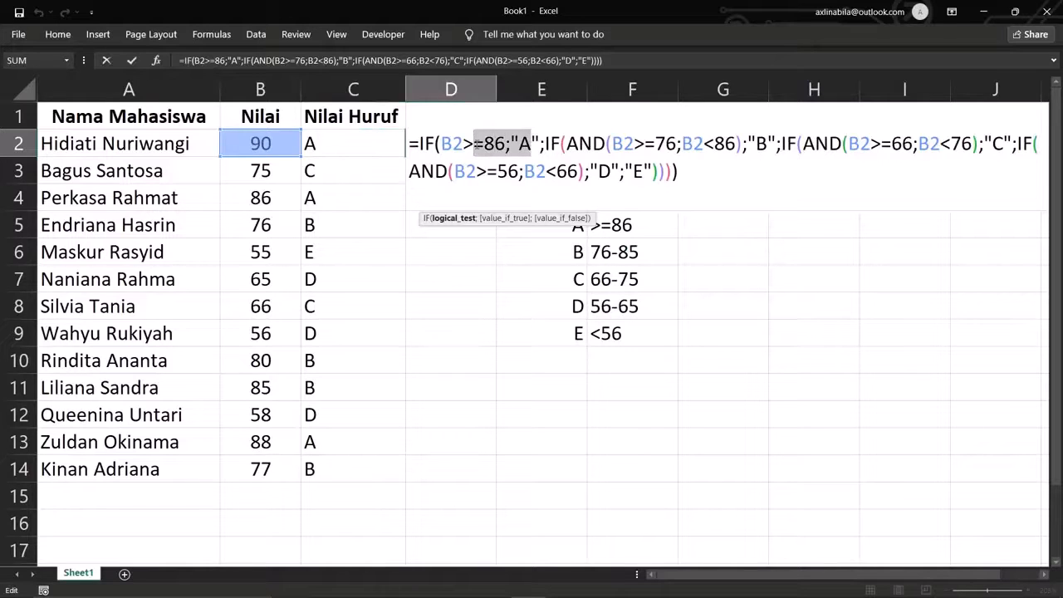
{"action": "key", "text": "BackSpace"}
{"action": "key", "text": "BackSpace"}
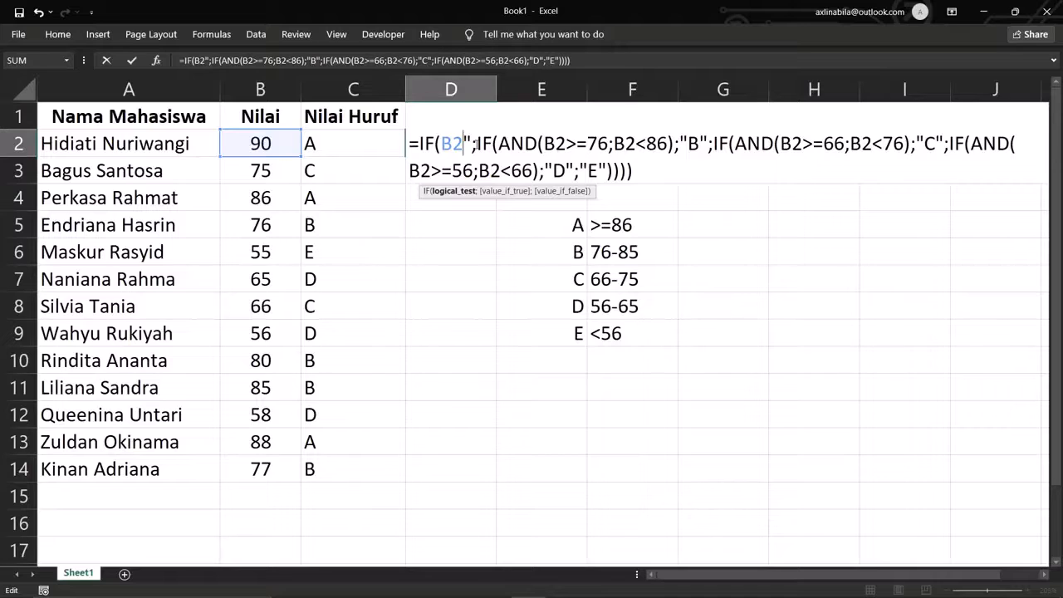
{"action": "type", "text": "<56"}
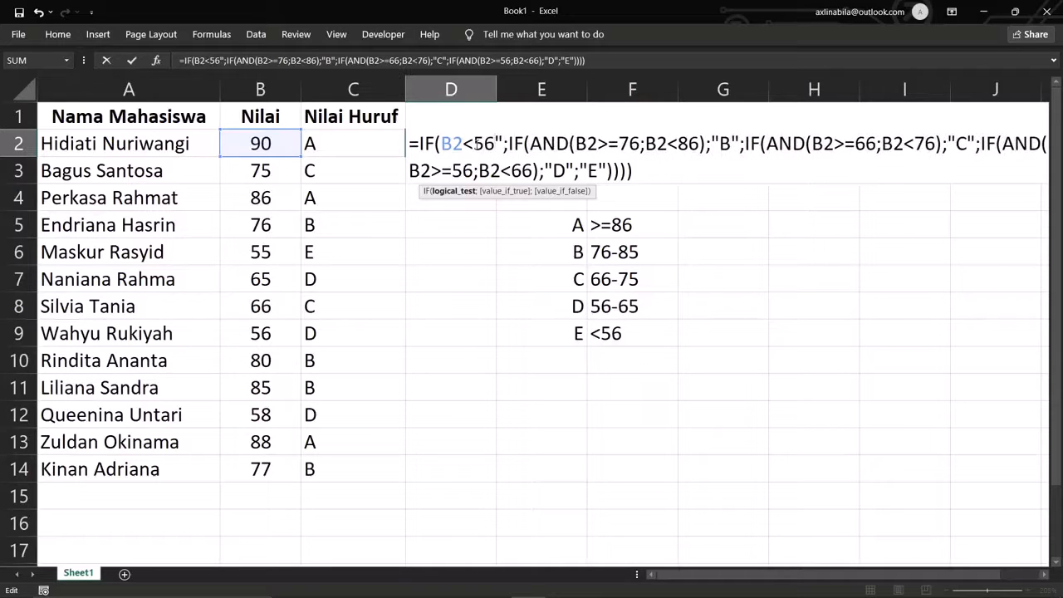
{"action": "type", "text": ";\""}
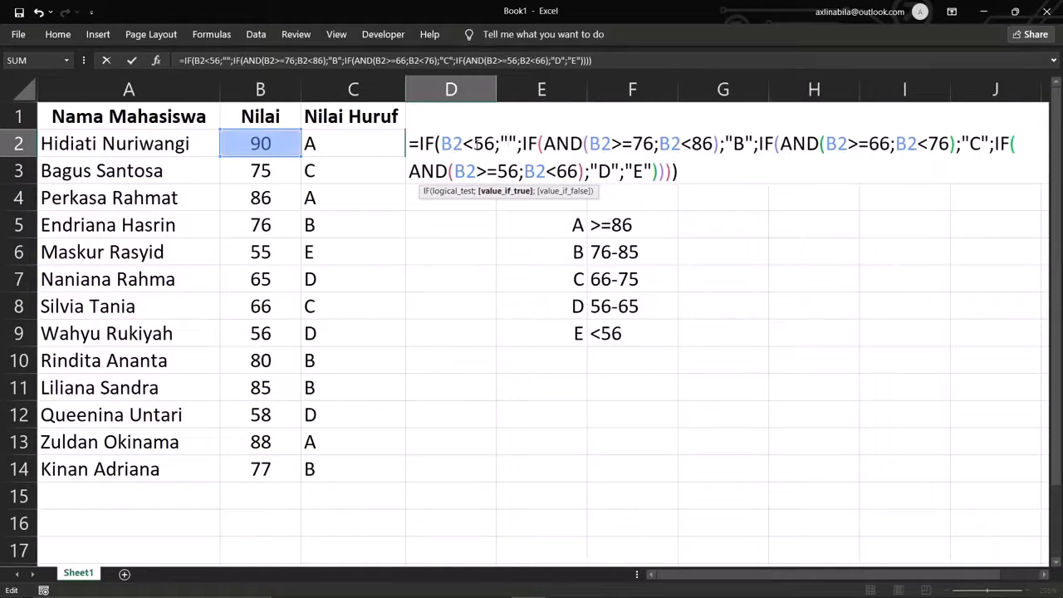
{"action": "key", "text": "Right"}
{"action": "key", "text": "Left"}
{"action": "type", "text": "E"}
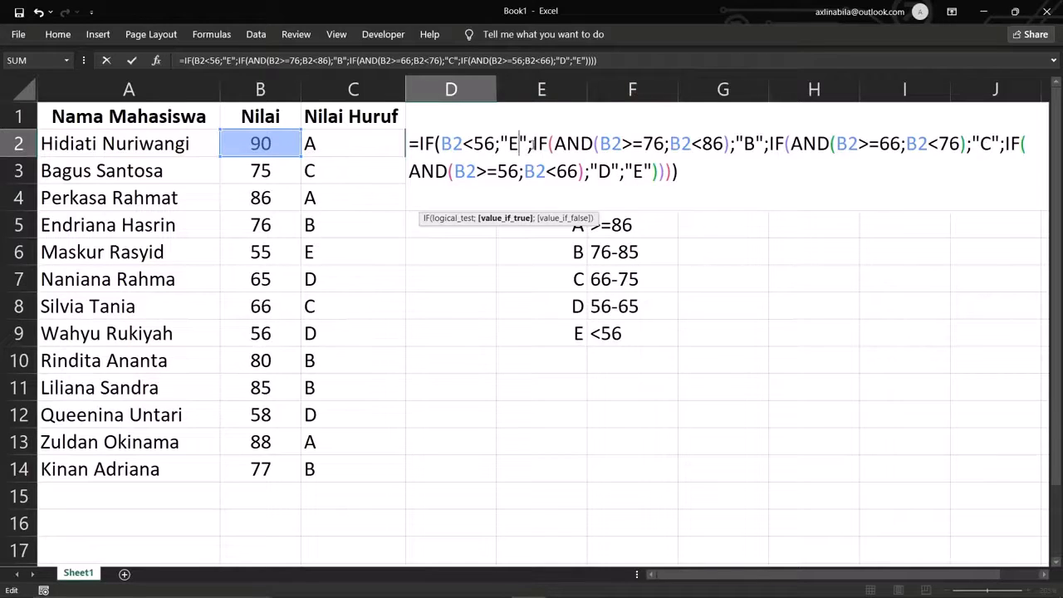
- Change D2's final fallback grade from "E" to "A"
{"action": "left_click", "coordinate": [632, 145]}
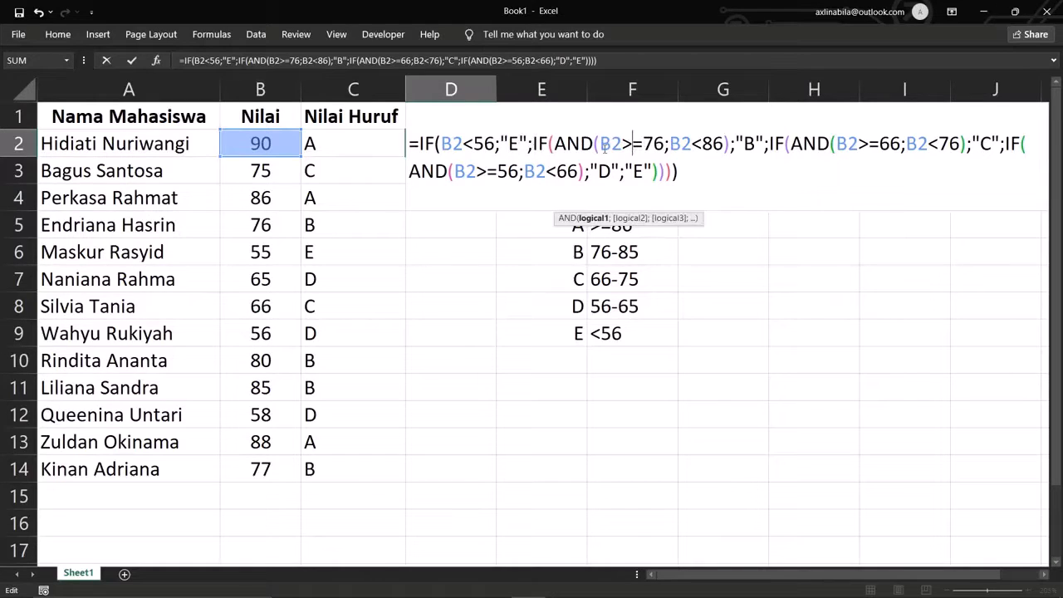
{"action": "left_click_drag", "start_coordinate": [601, 144], "coordinate": [665, 144]}
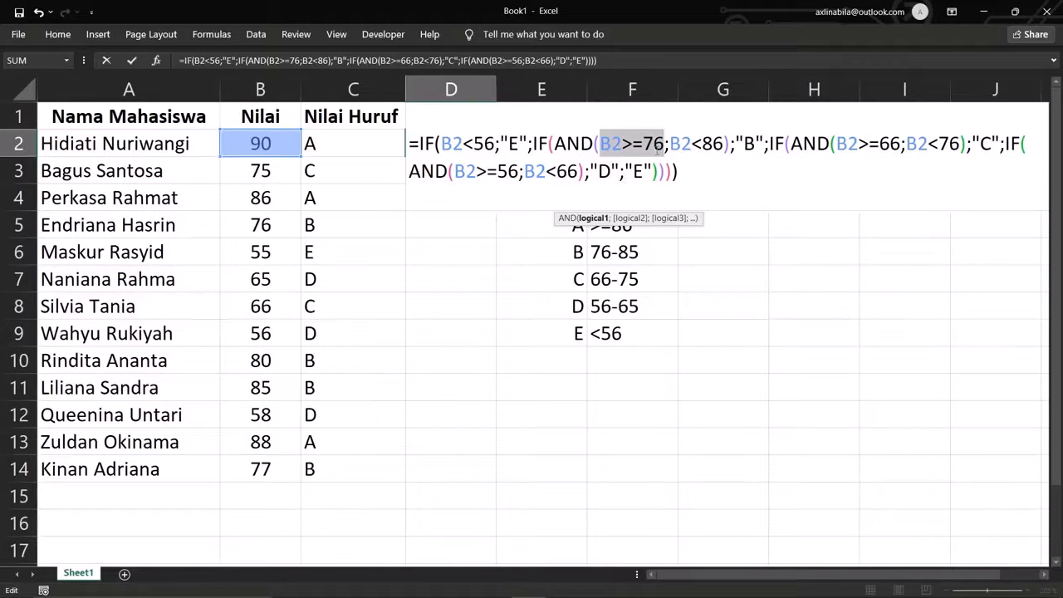
{"action": "left_click", "coordinate": [568, 147]}
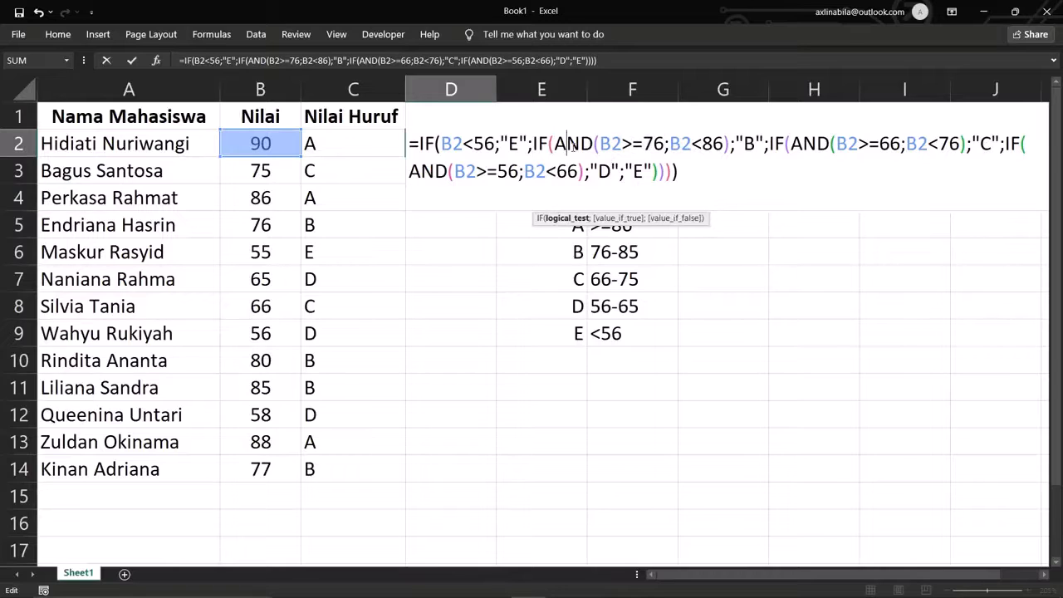
{"action": "left_click", "coordinate": [640, 171]}
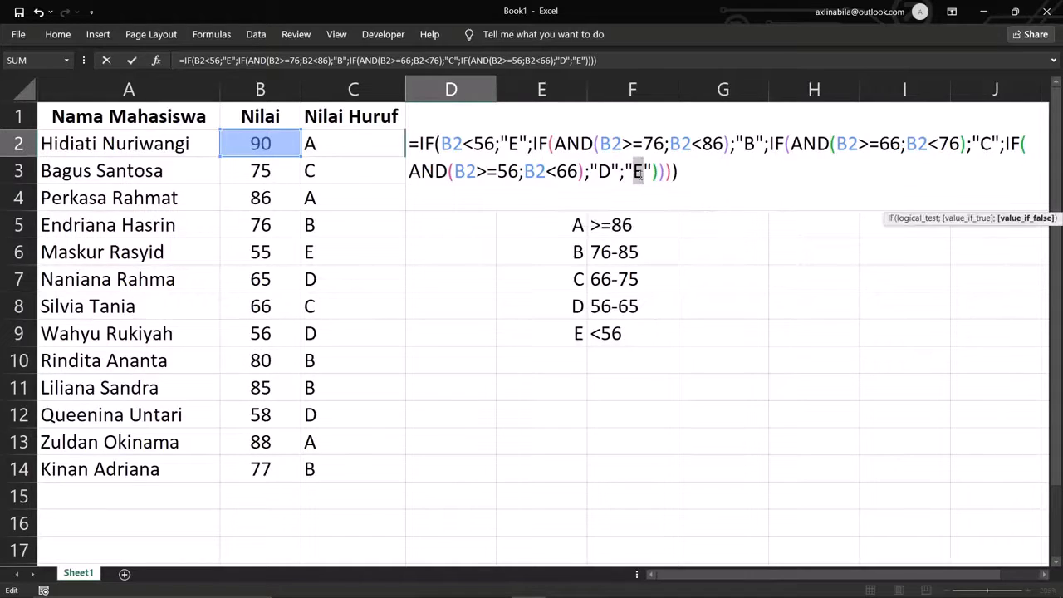
{"action": "type", "text": "A"}
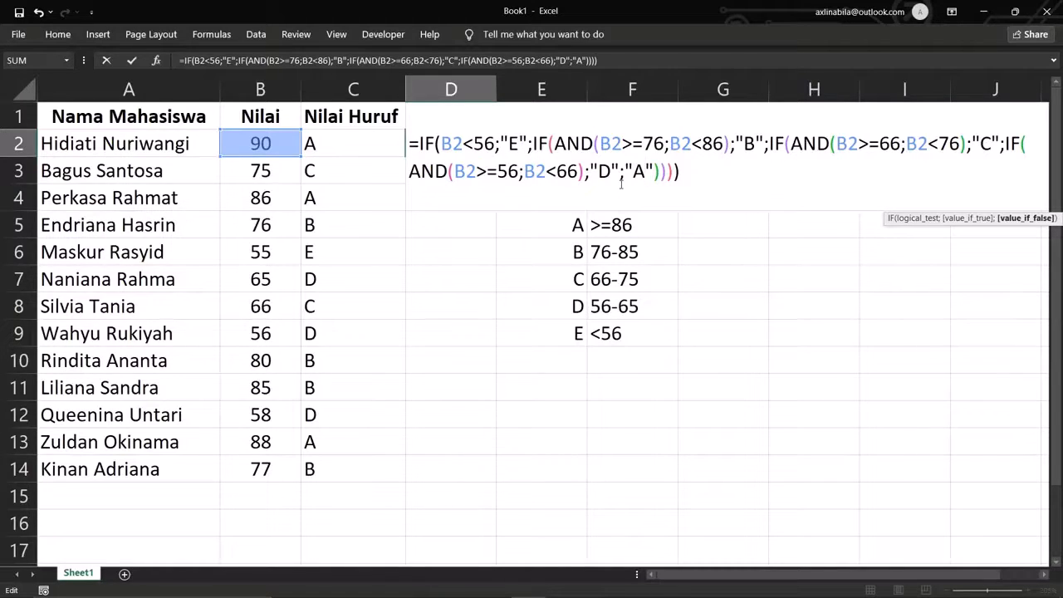
- Commit D2, fill it down to D14, and spot-check D14, D7 and D2
{"action": "key", "text": "Return"}
{"action": "left_click", "coordinate": [487, 145]}
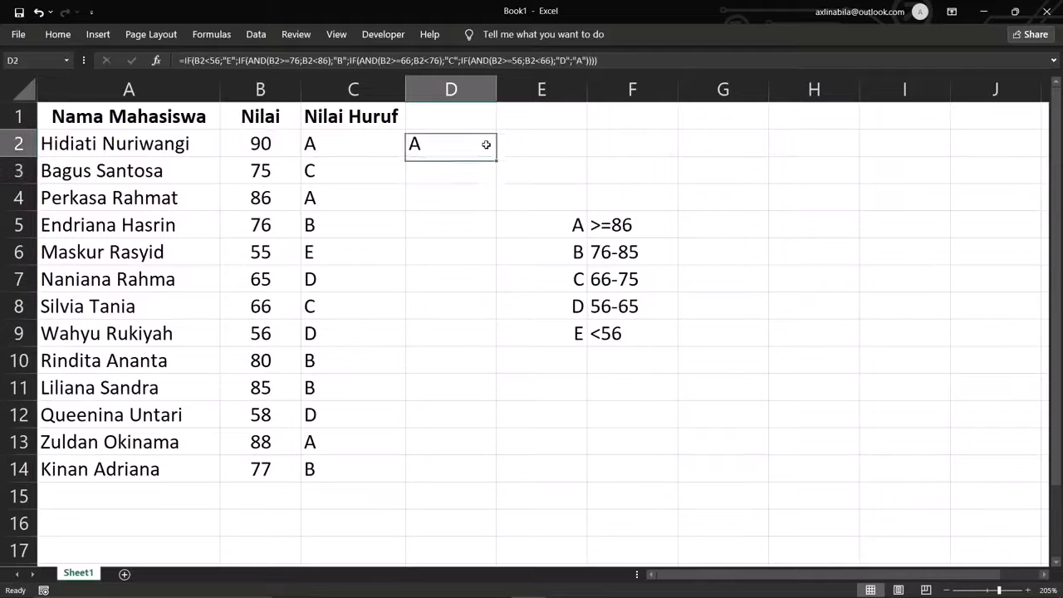
{"action": "left_click_drag", "start_coordinate": [495, 154], "coordinate": [463, 470]}
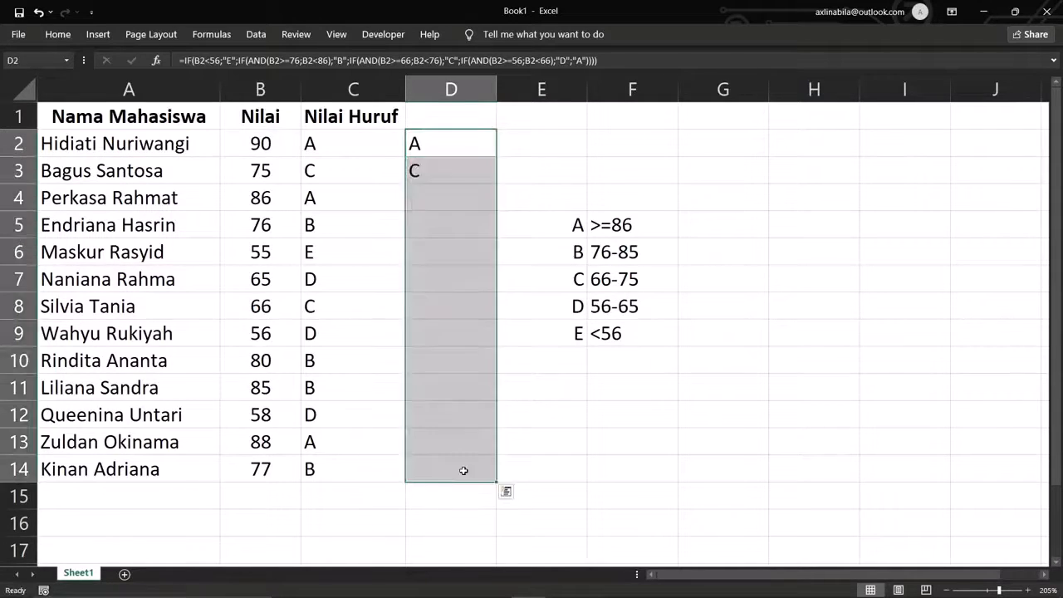
{"action": "left_click", "coordinate": [464, 470]}
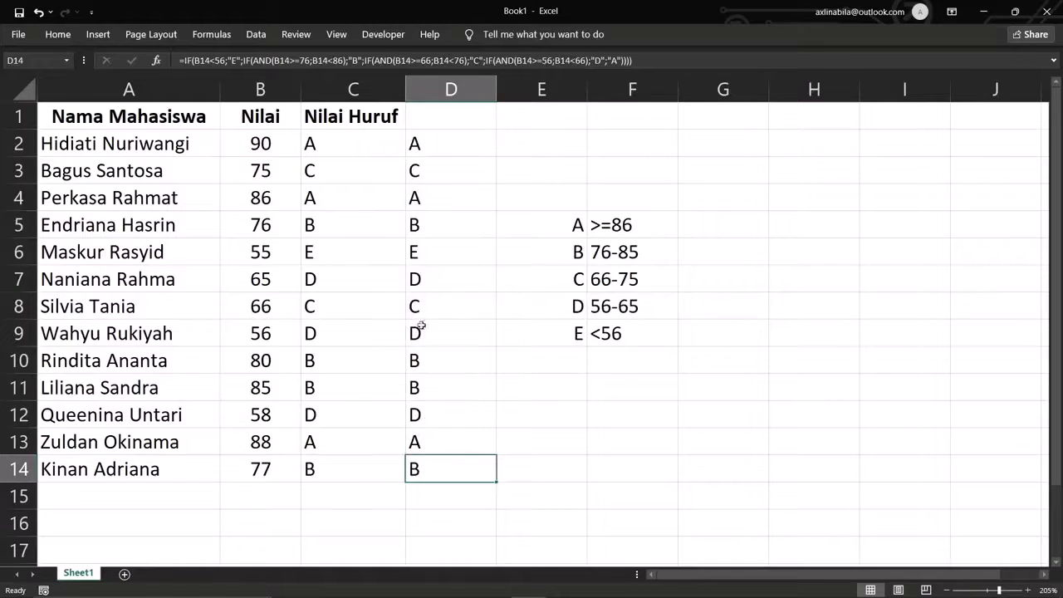
{"action": "left_click", "coordinate": [415, 284]}
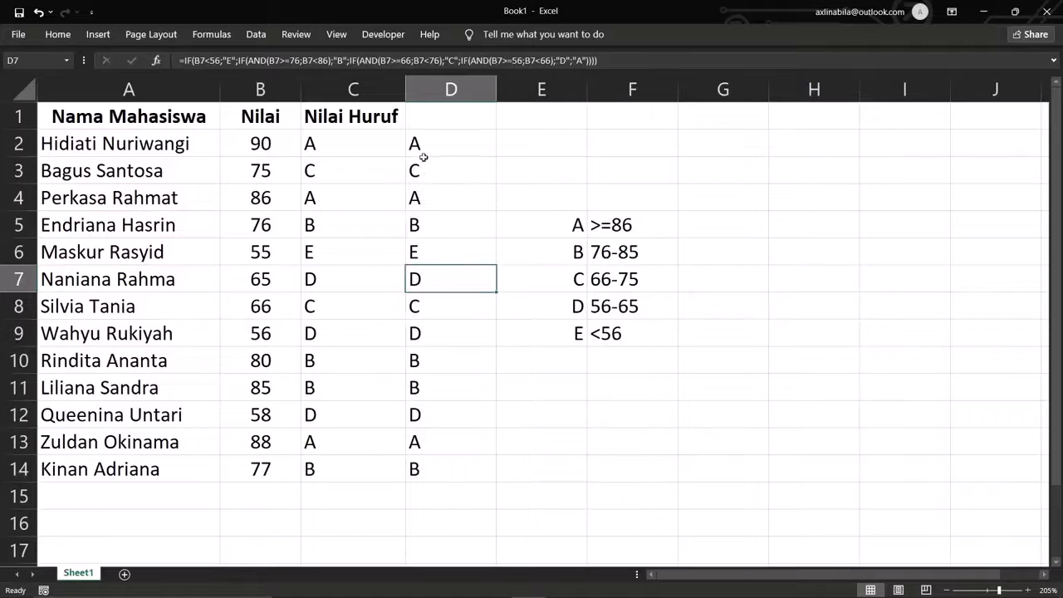
{"action": "left_click", "coordinate": [447, 145]}
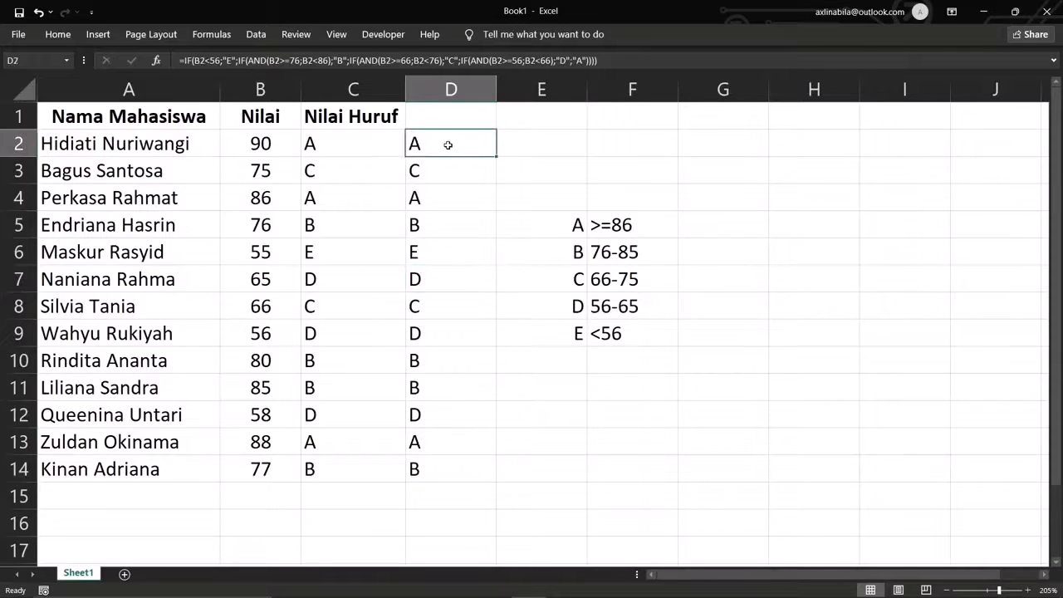
- Move the grade criteria table from E5:F9 to G5:H9 and narrow the letter-grade columns
{"action": "left_click", "coordinate": [574, 225]}
{"action": "left_click_drag", "start_coordinate": [574, 225], "coordinate": [622, 328]}
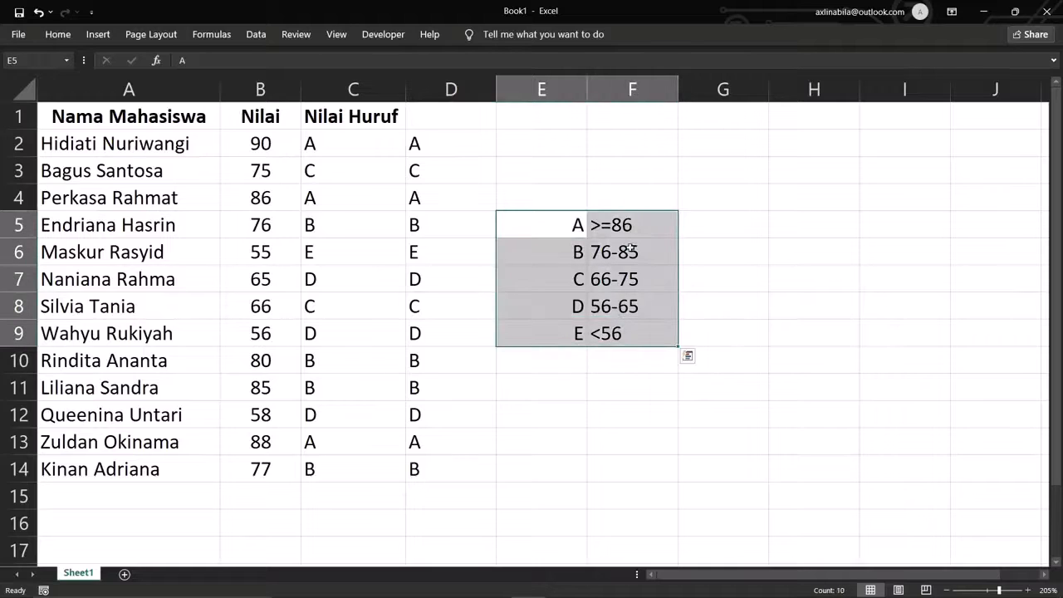
{"action": "left_click_drag", "start_coordinate": [635, 215], "coordinate": [793, 219]}
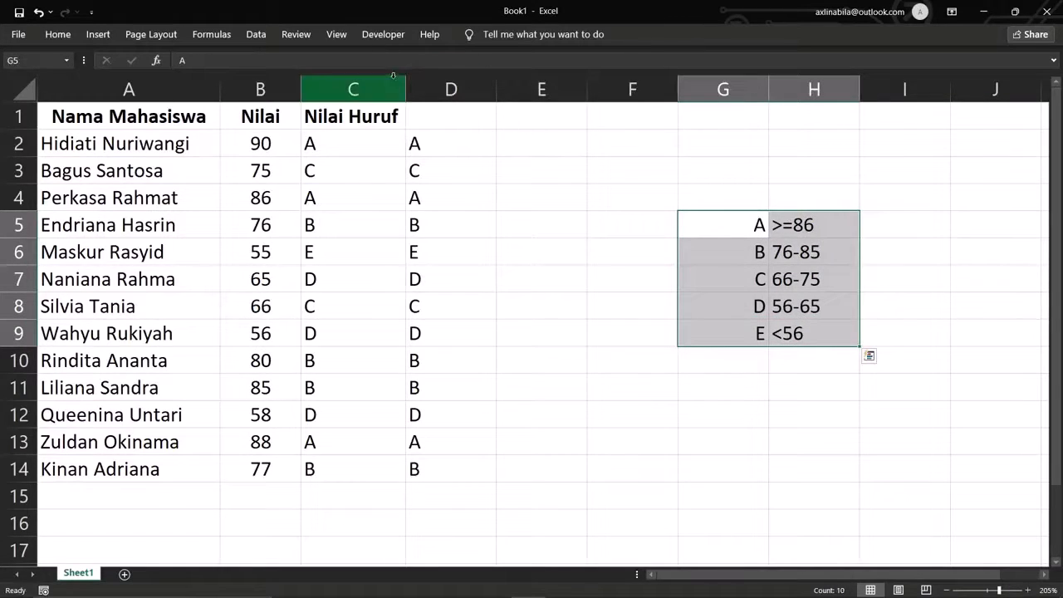
{"action": "left_click_drag", "start_coordinate": [404, 89], "coordinate": [358, 89]}
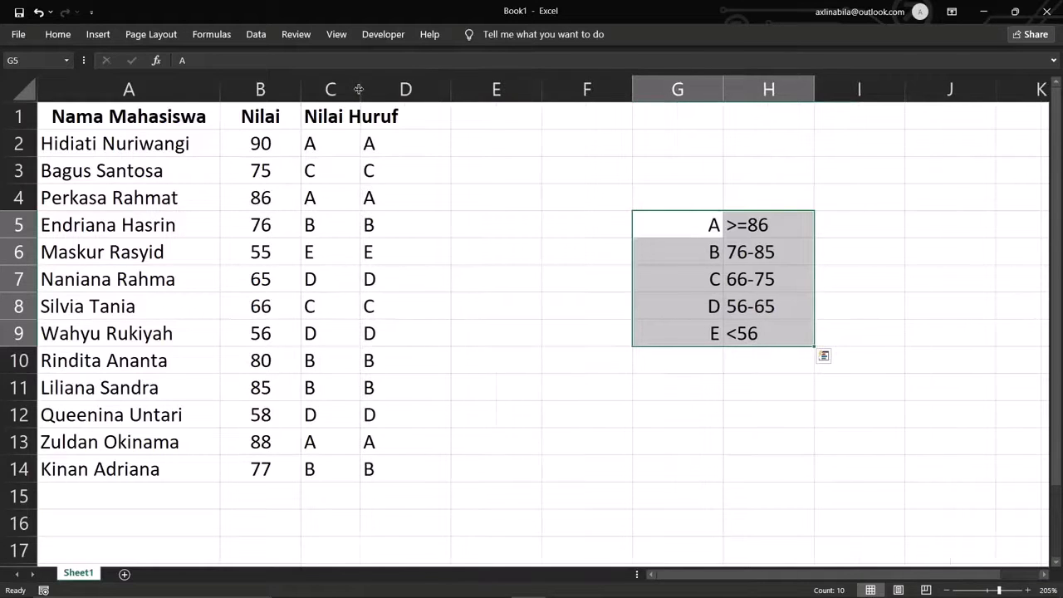
- Start E2's formula as =IF(B2>=86;"A"; for grade A
{"action": "left_click", "coordinate": [485, 145]}
{"action": "type", "text": "="}
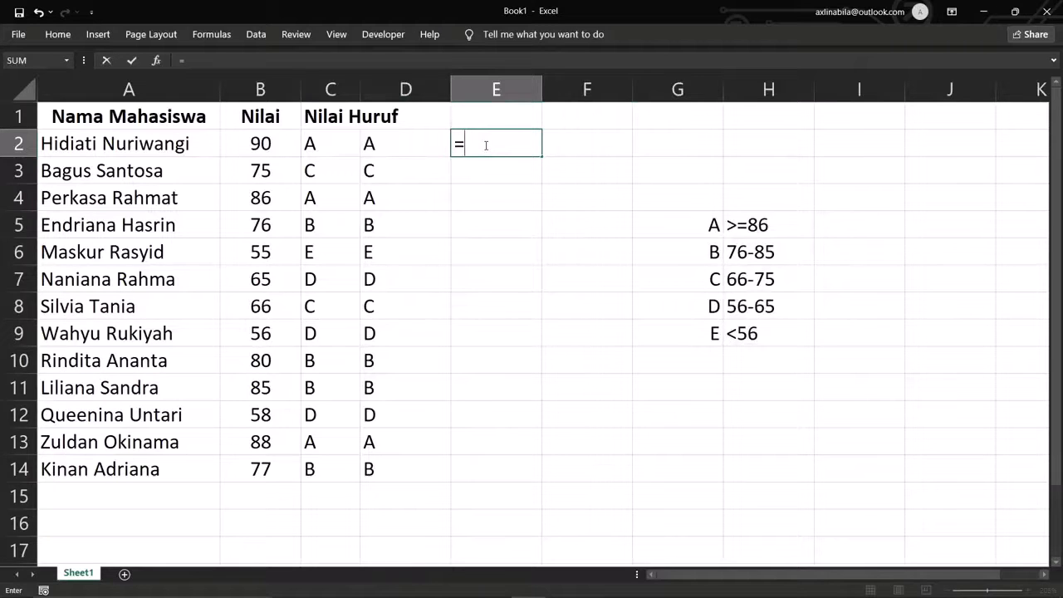
{"action": "type", "text": "if("}
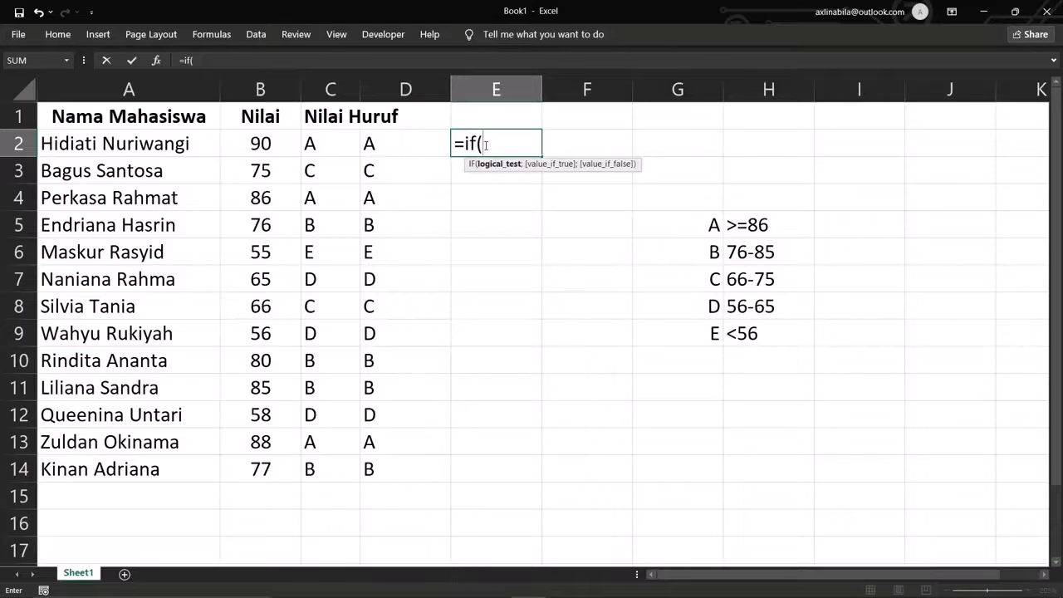
{"action": "left_click", "coordinate": [267, 145]}
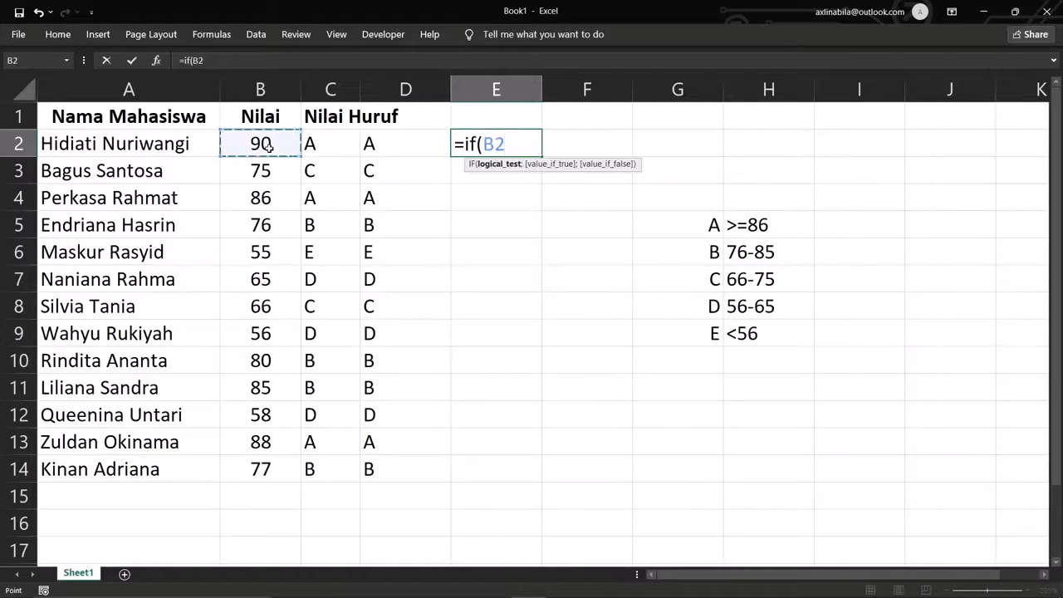
{"action": "type", "text": ">"}
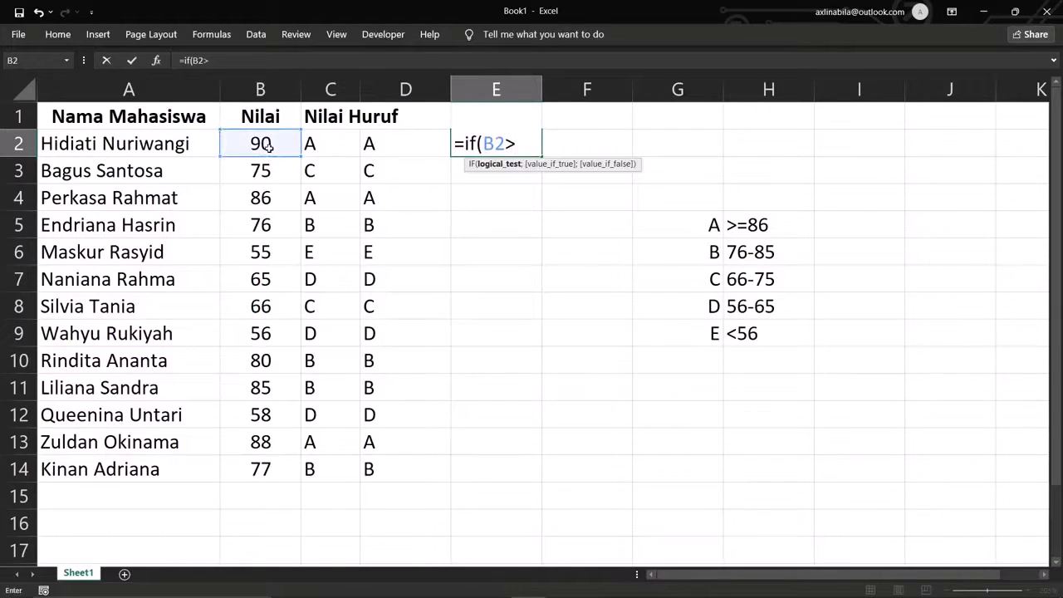
{"action": "type", "text": "=86"}
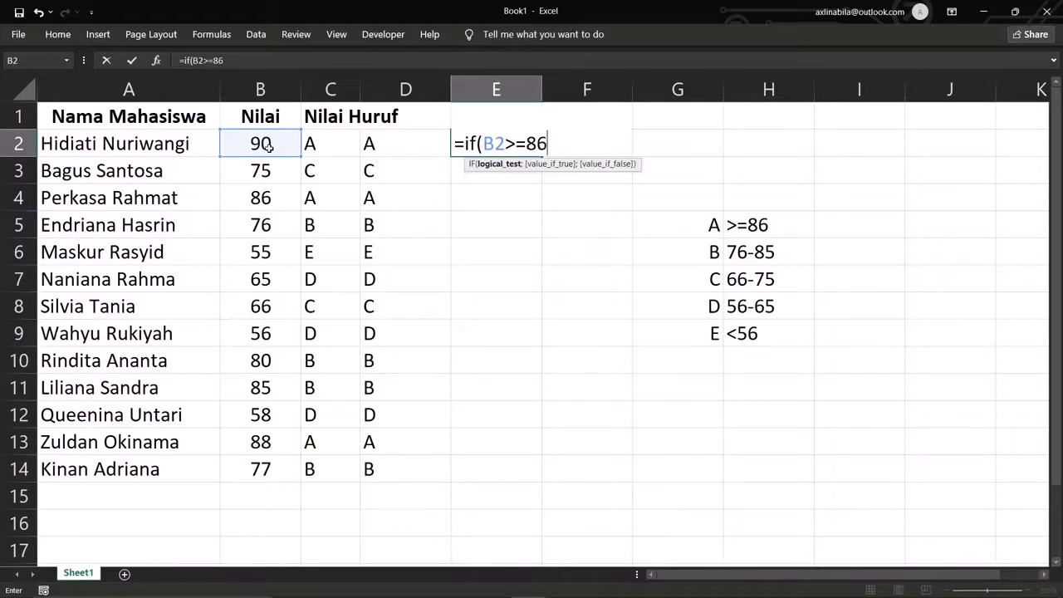
{"action": "type", "text": ";\"A"}
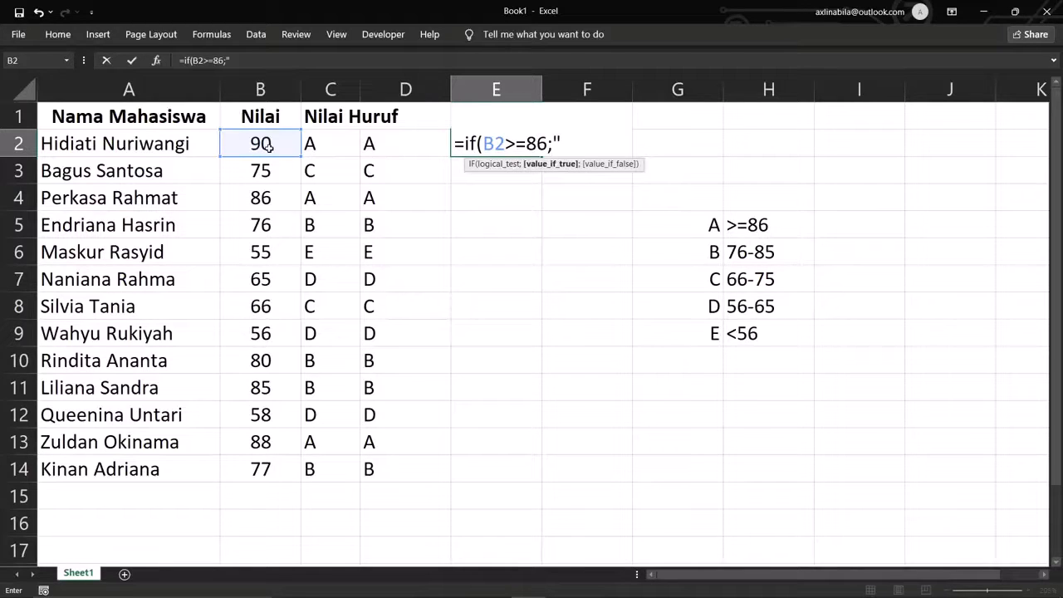
{"action": "type", "text": "\";"}
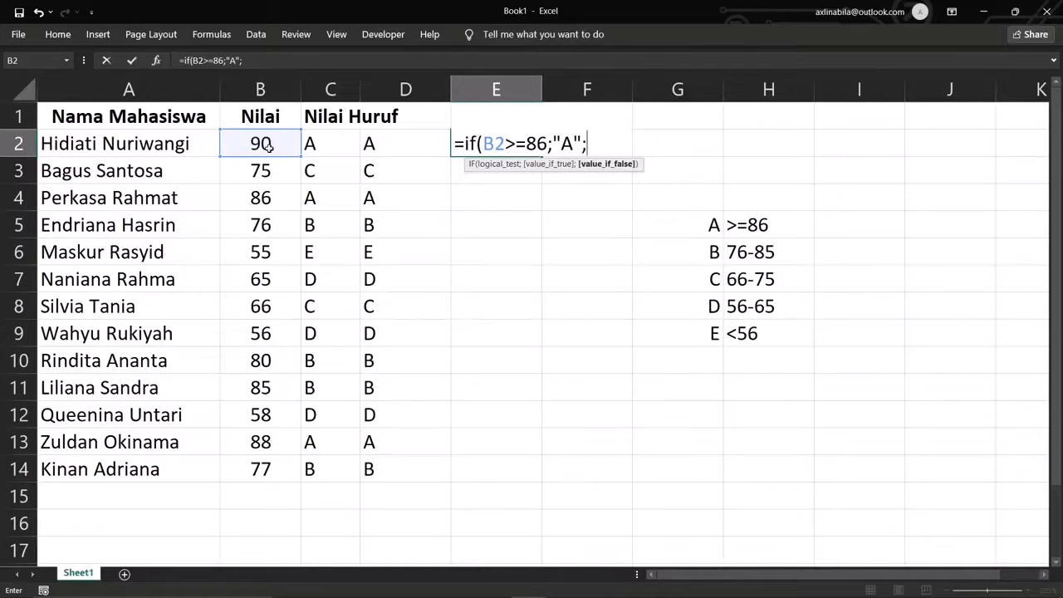
{"action": "left_click_drag", "start_coordinate": [481, 143], "coordinate": [548, 147]}
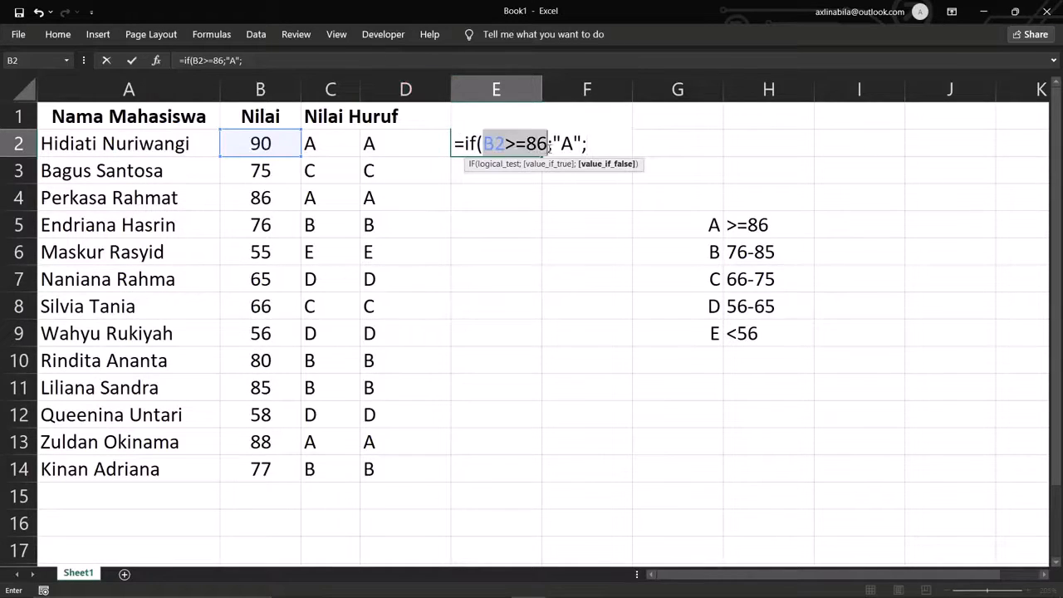
{"action": "left_click", "coordinate": [599, 143]}
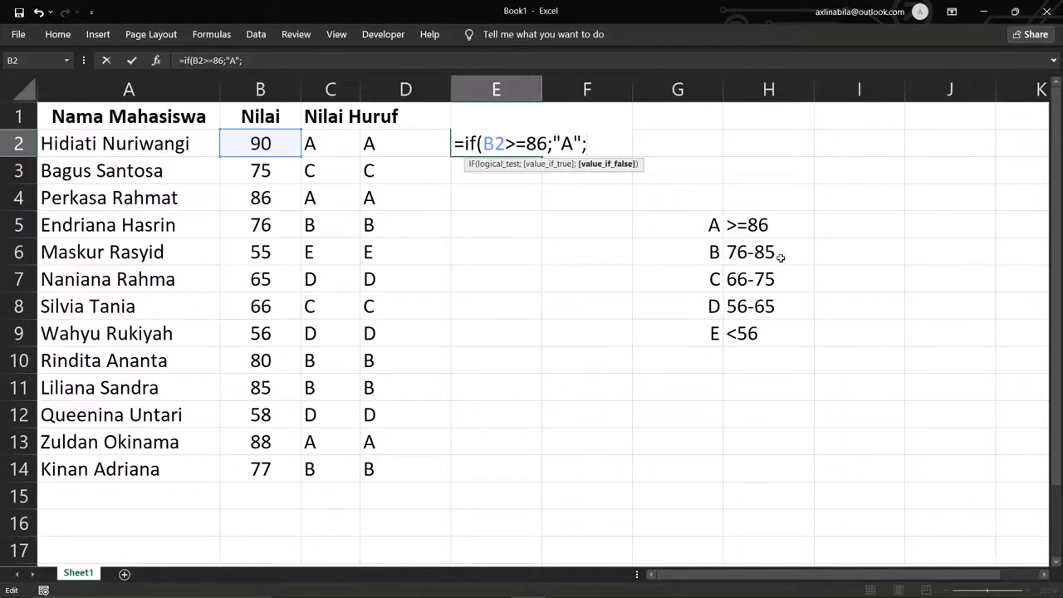
- Insert the nested IF(B2>=7 test into E2's formula
{"action": "left_click", "coordinate": [263, 144]}
{"action": "type", "text": ">="}
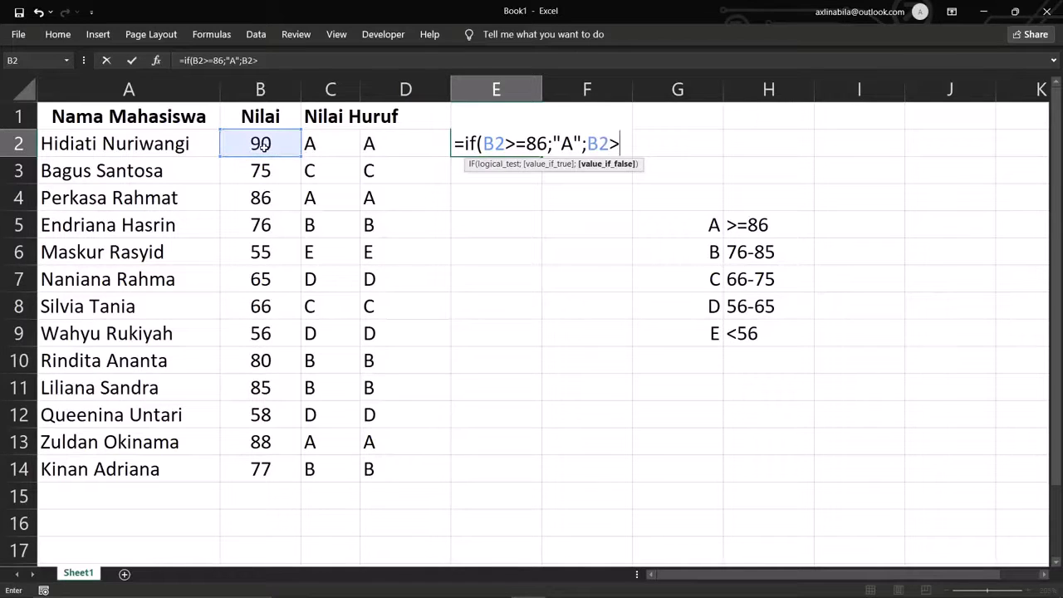
{"action": "type", "text": "76"}
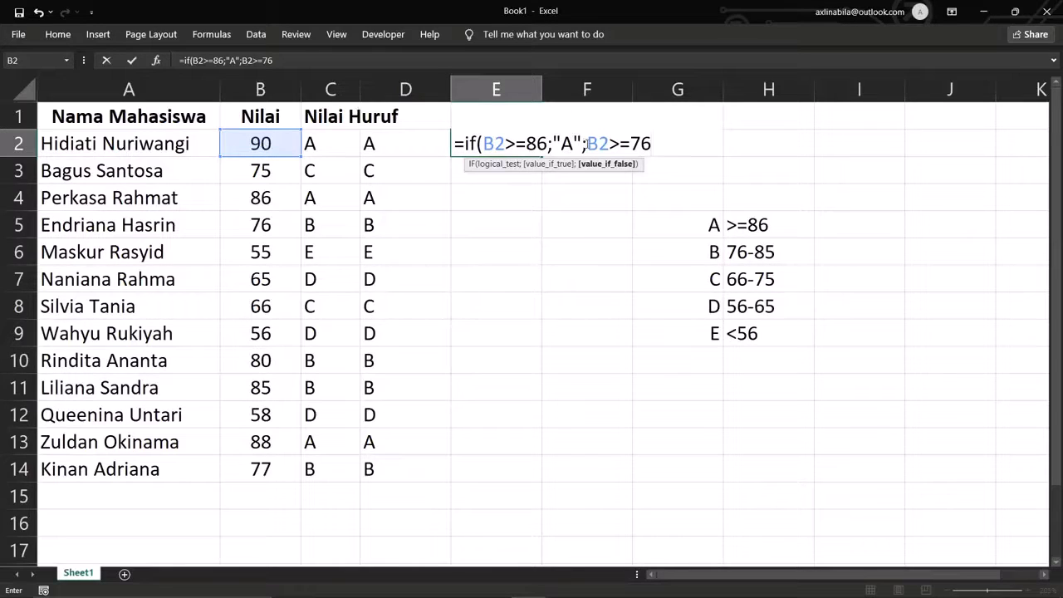
{"action": "type", "text": "if"}
{"action": "key", "text": "BackSpace"}
{"action": "key", "text": "BackSpace"}
{"action": "key", "text": "BackSpace"}
{"action": "left_click", "coordinate": [588, 144]}
{"action": "type", "text": "if("}
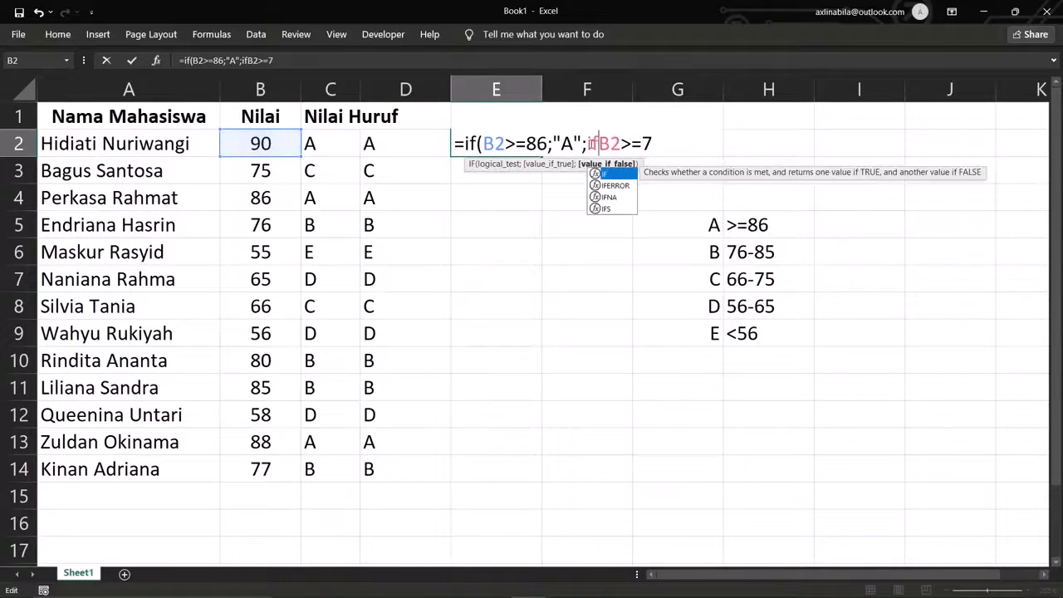
{"action": "left_click", "coordinate": [672, 147]}
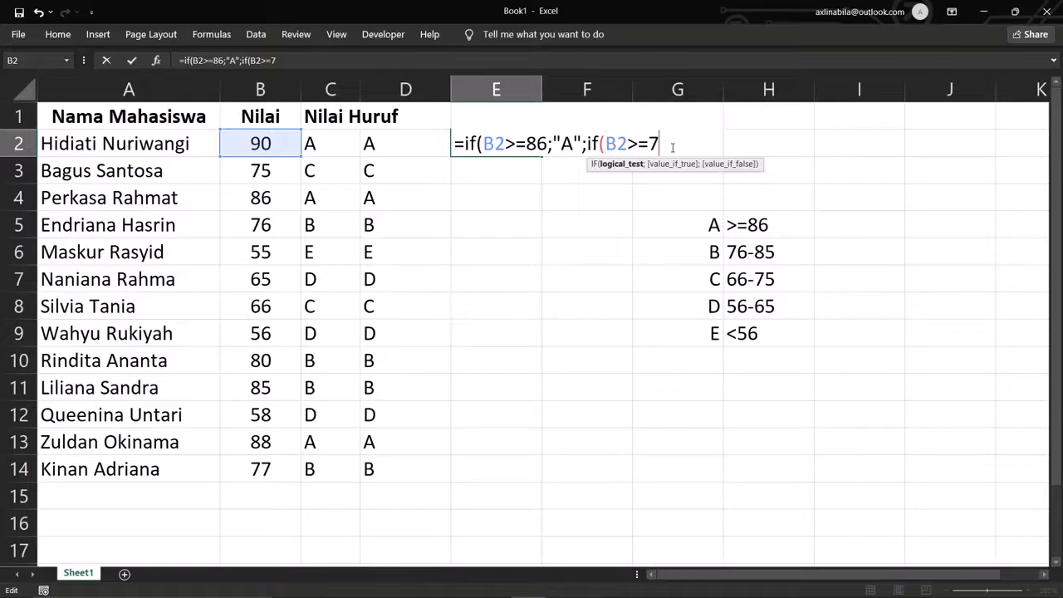
- Complete the second test as IF(B2>=76;"B"; and open a third IF
{"action": "type", "text": "6"}
{"action": "type", "text": ";"}
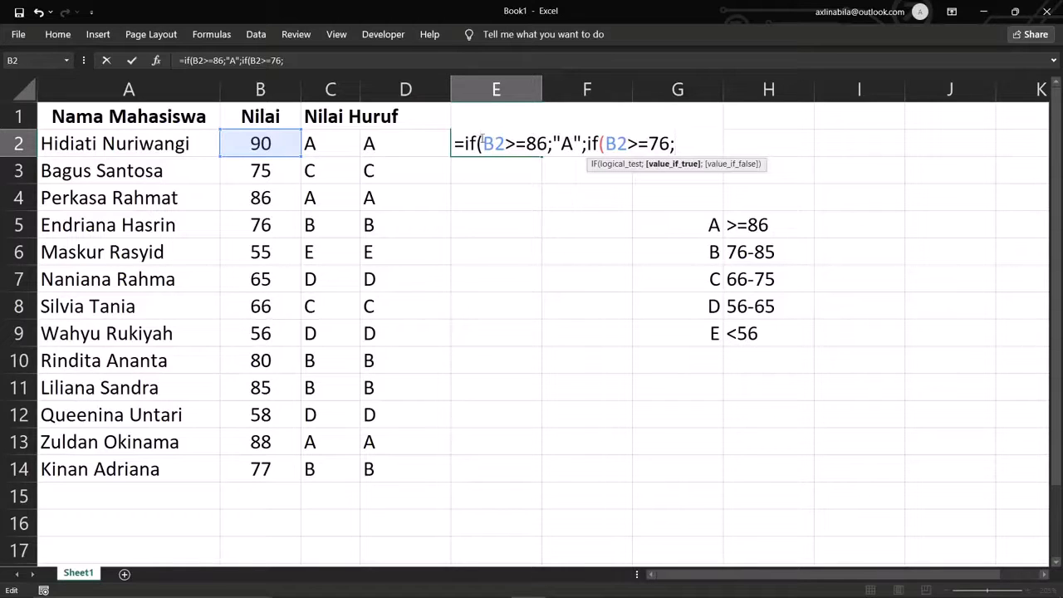
{"action": "left_click_drag", "start_coordinate": [482, 144], "coordinate": [574, 144]}
{"action": "left_click", "coordinate": [686, 148]}
{"action": "type", "text": "\"B\""}
{"action": "type", "text": ";if"}
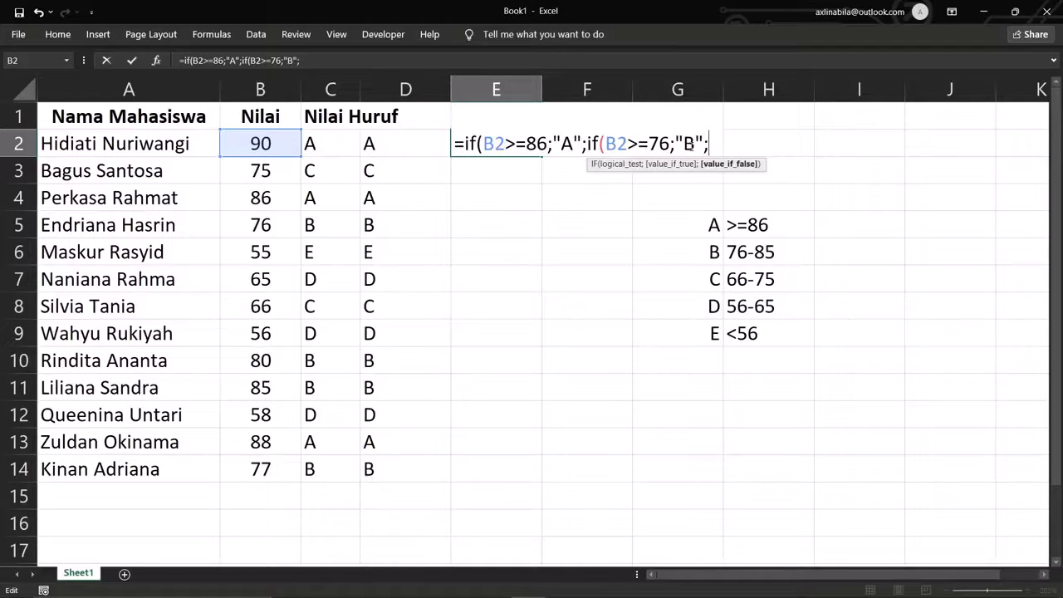
{"action": "type", "text": "("}
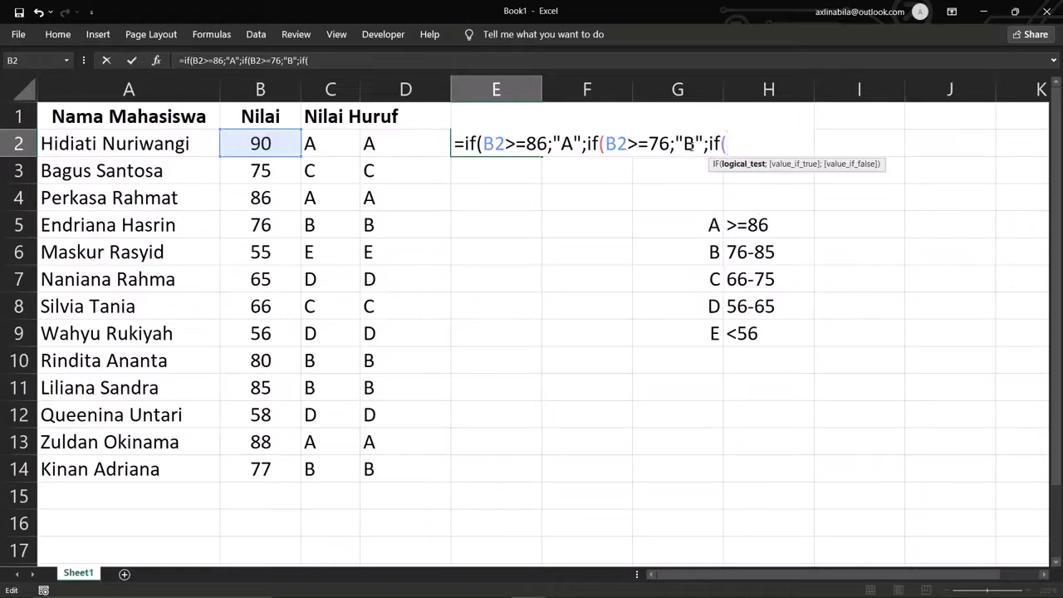
- Add B2>=66 for "C", B2>=56 for "D", "E" otherwise, and close all IFs
{"action": "left_click", "coordinate": [256, 145]}
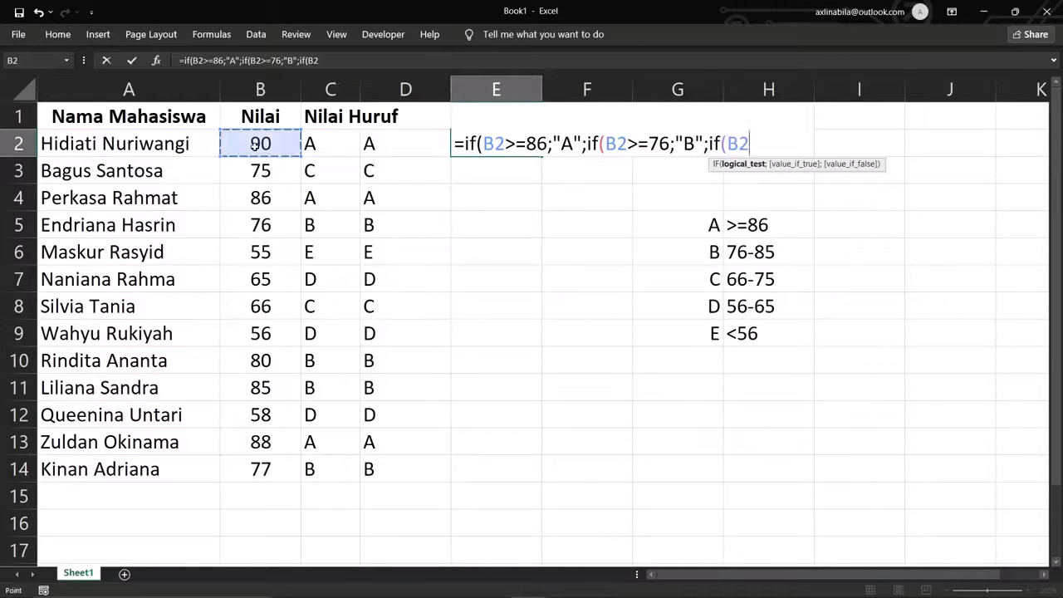
{"action": "type", "text": ">="}
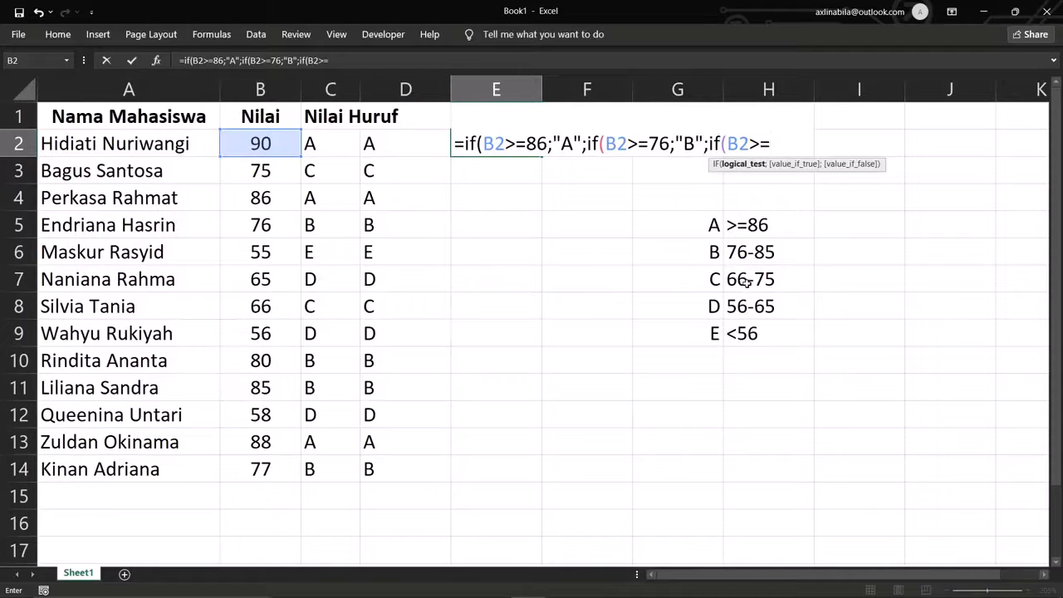
{"action": "type", "text": "66;\"C\""}
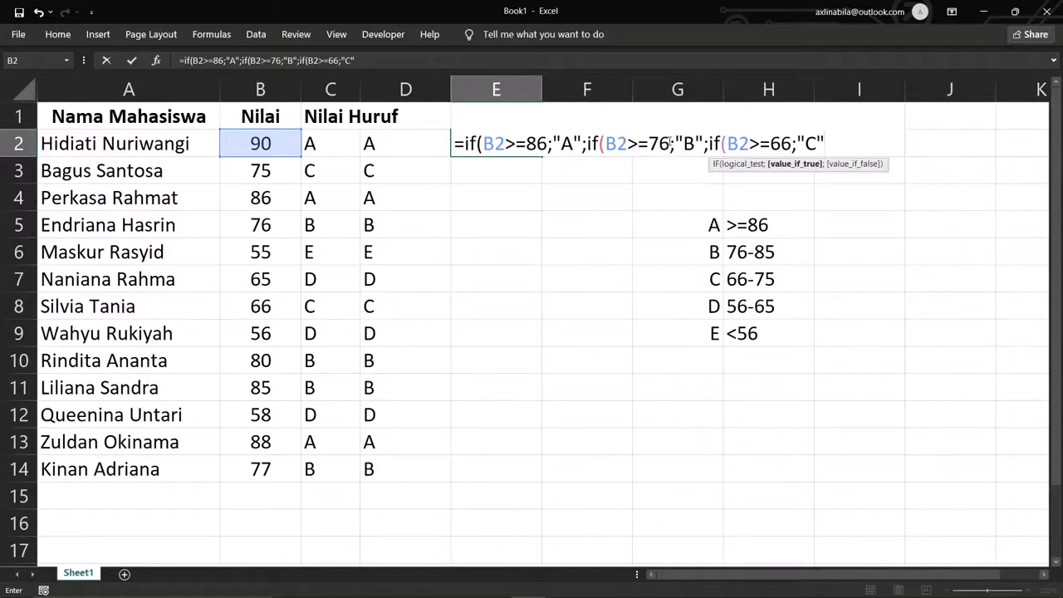
{"action": "left_click_drag", "start_coordinate": [669, 144], "coordinate": [607, 148]}
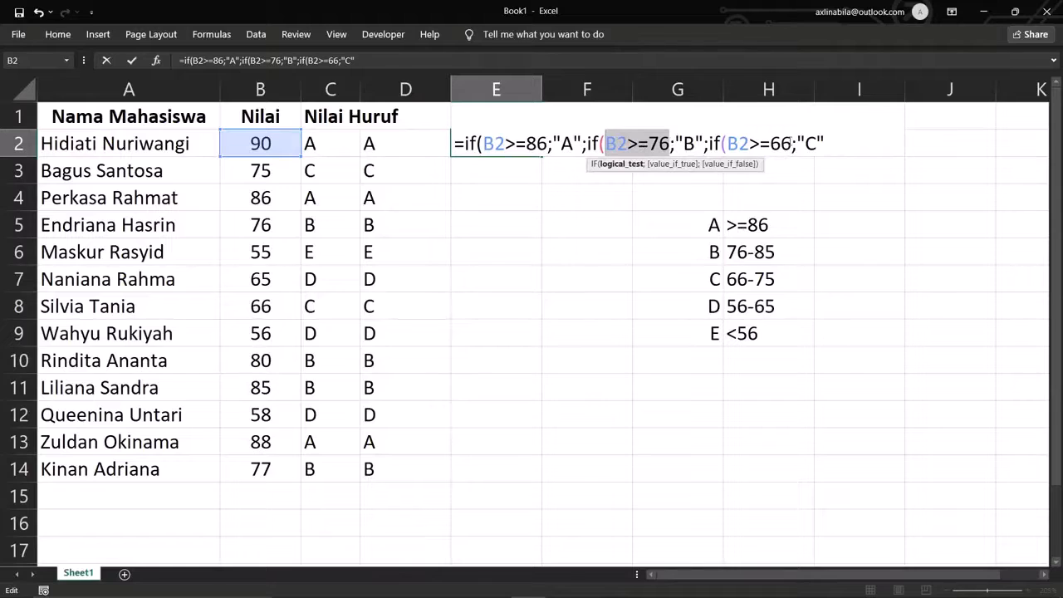
{"action": "left_click", "coordinate": [806, 144]}
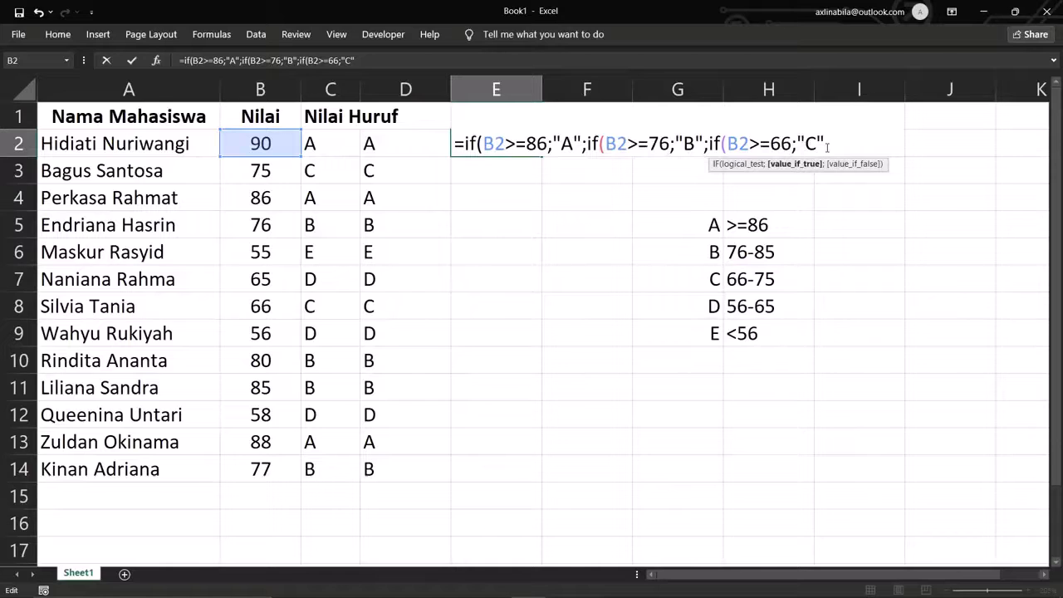
{"action": "type", "text": ";"}
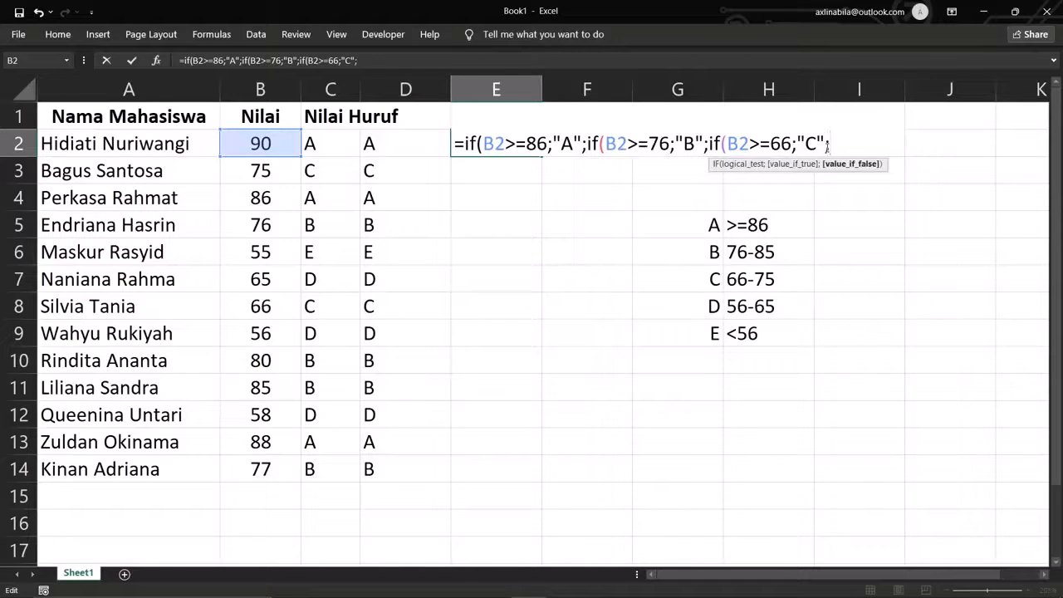
{"action": "type", "text": "if("}
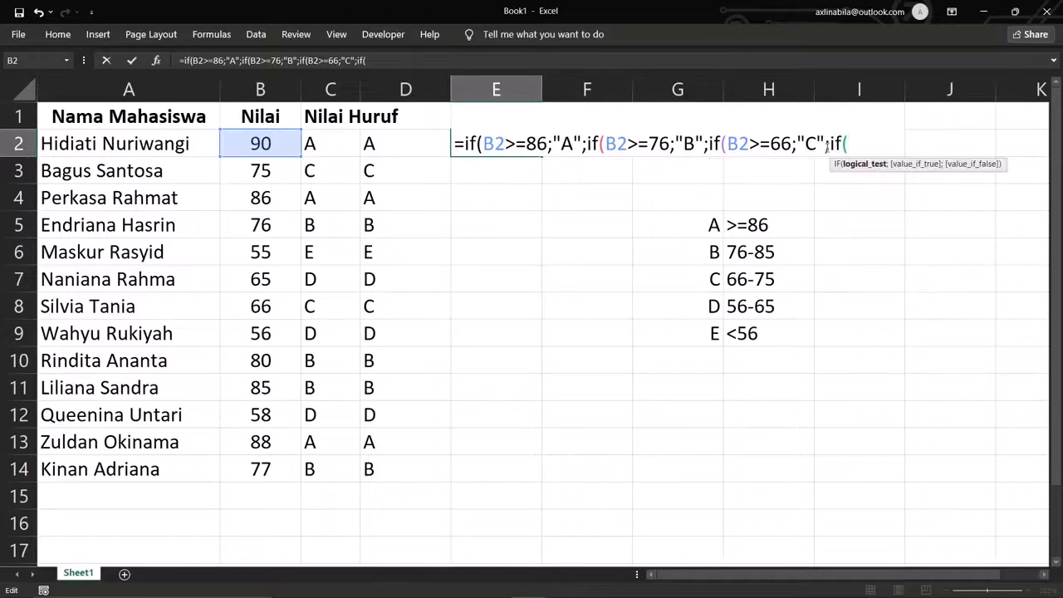
{"action": "left_click", "coordinate": [285, 143]}
{"action": "type", "text": ">="}
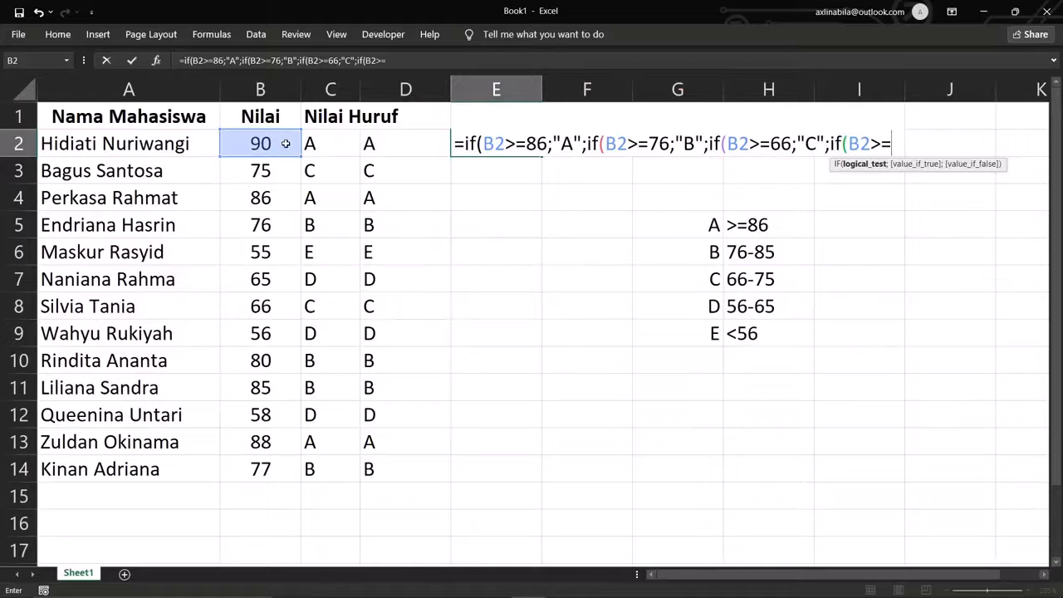
{"action": "type", "text": "56;"}
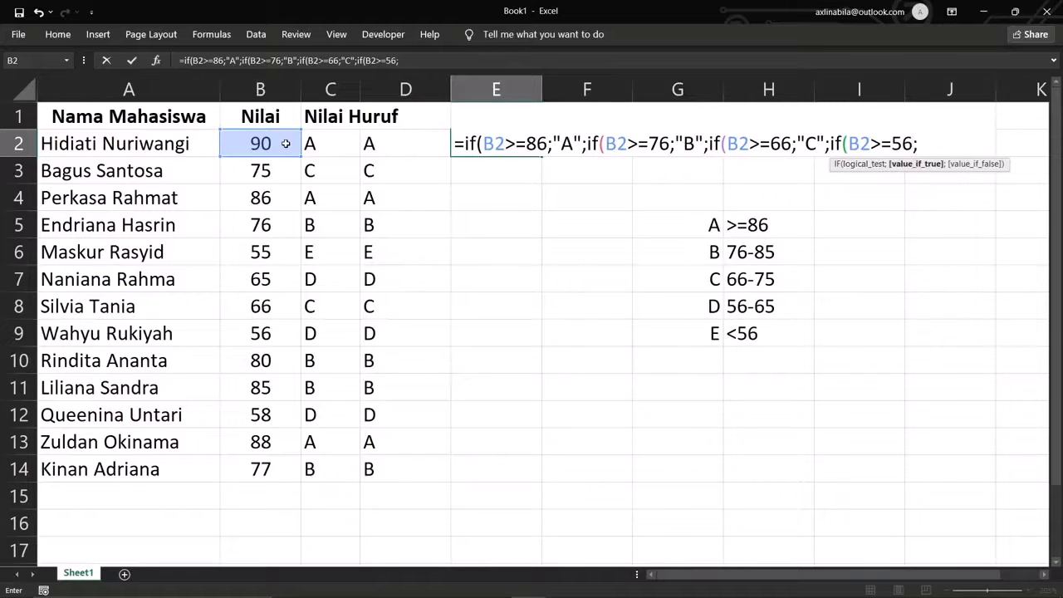
{"action": "type", "text": "\"D\";"}
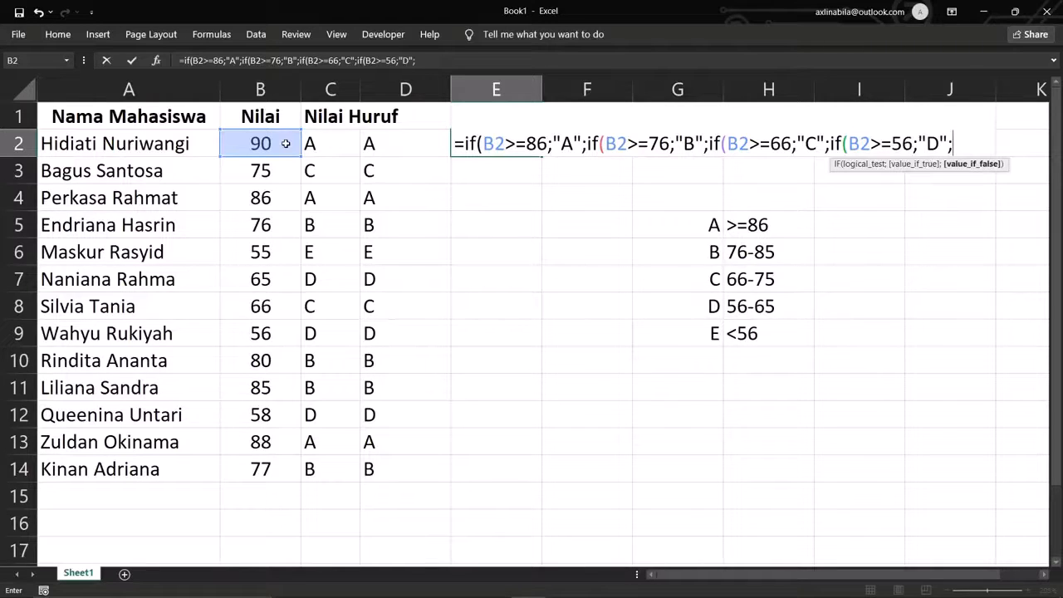
{"action": "type", "text": "E"}
{"action": "key", "text": "BackSpace"}
{"action": "type", "text": "\"E\"))))"}
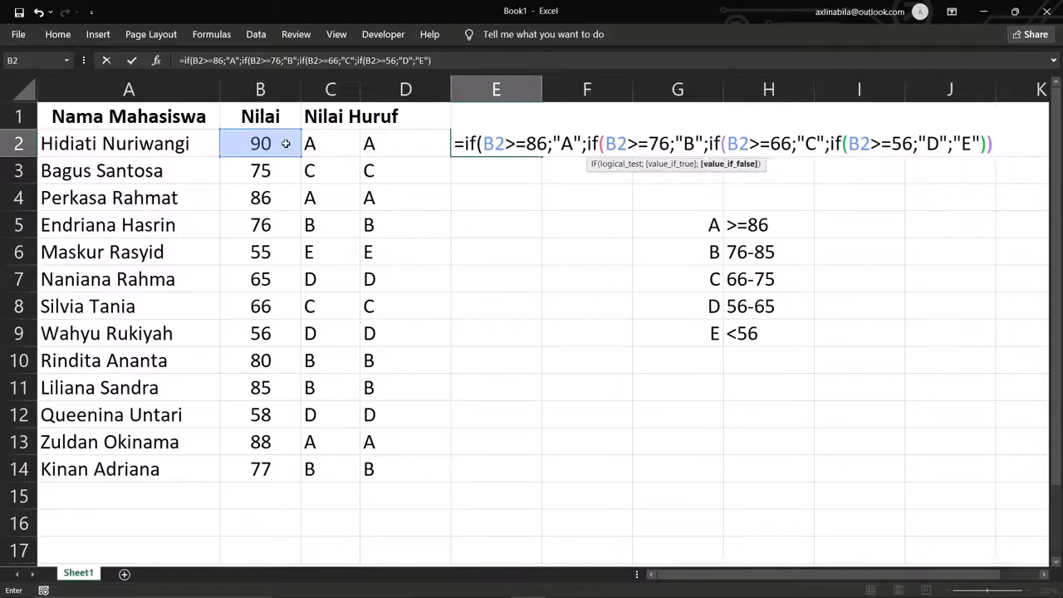
- Commit E2's grade formula, fill it down to E14, and narrow column E
{"action": "key", "text": "Return"}
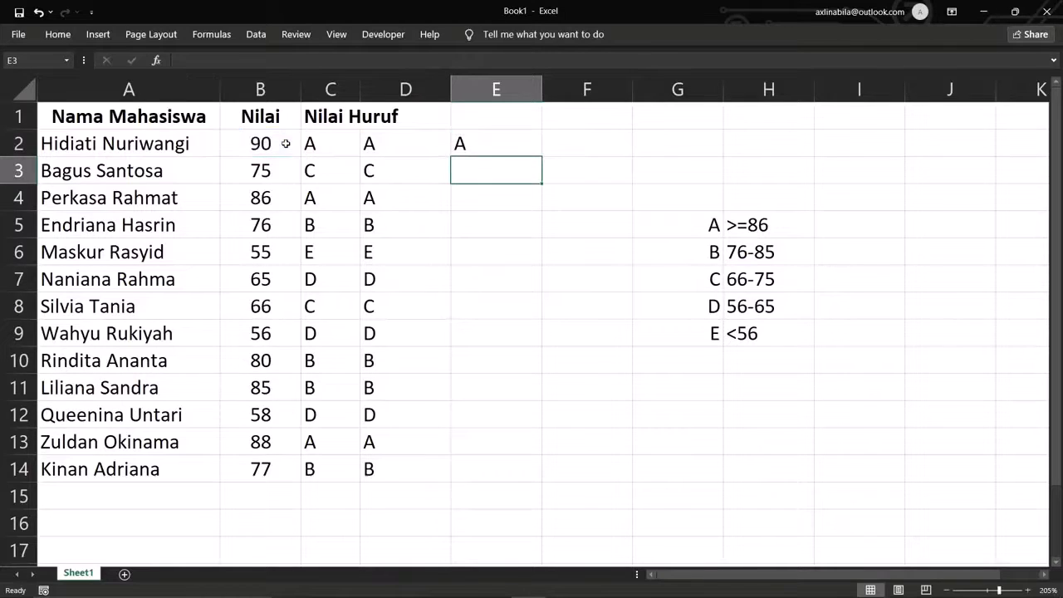
{"action": "left_click", "coordinate": [482, 140]}
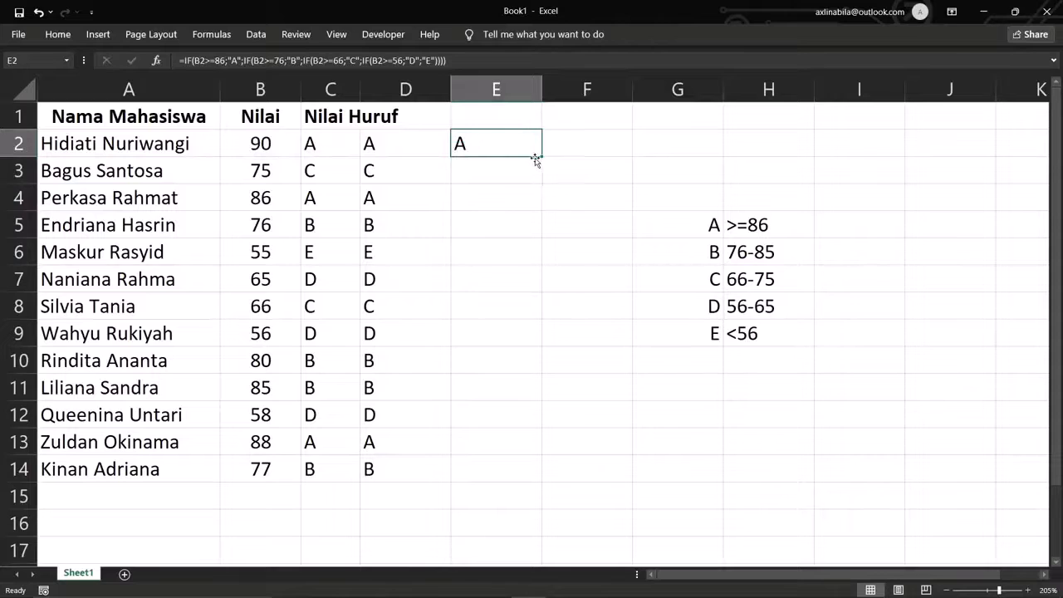
{"action": "left_click_drag", "start_coordinate": [536, 159], "coordinate": [510, 485]}
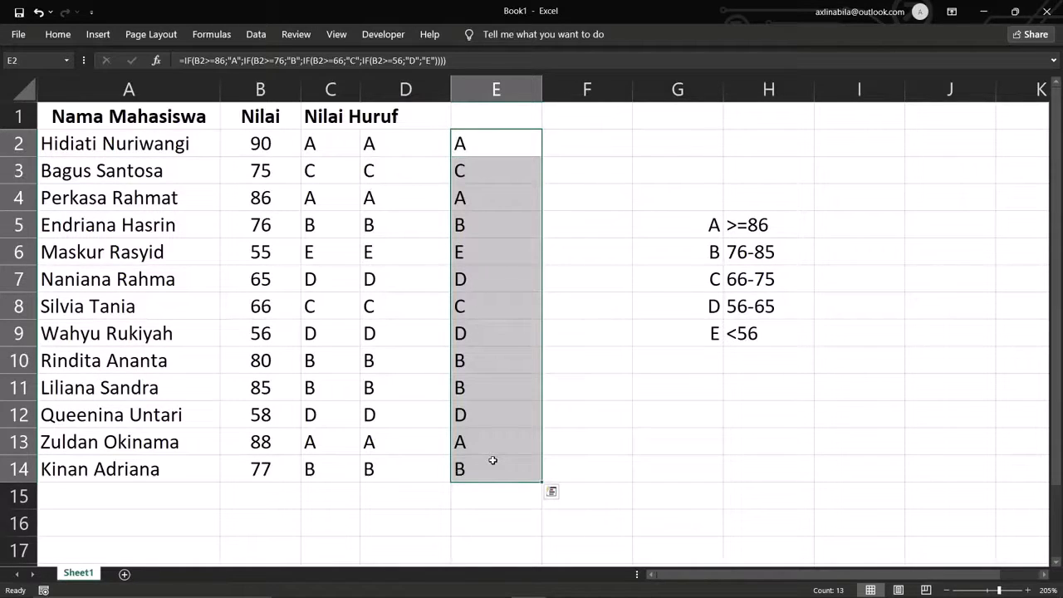
{"action": "left_click", "coordinate": [566, 387]}
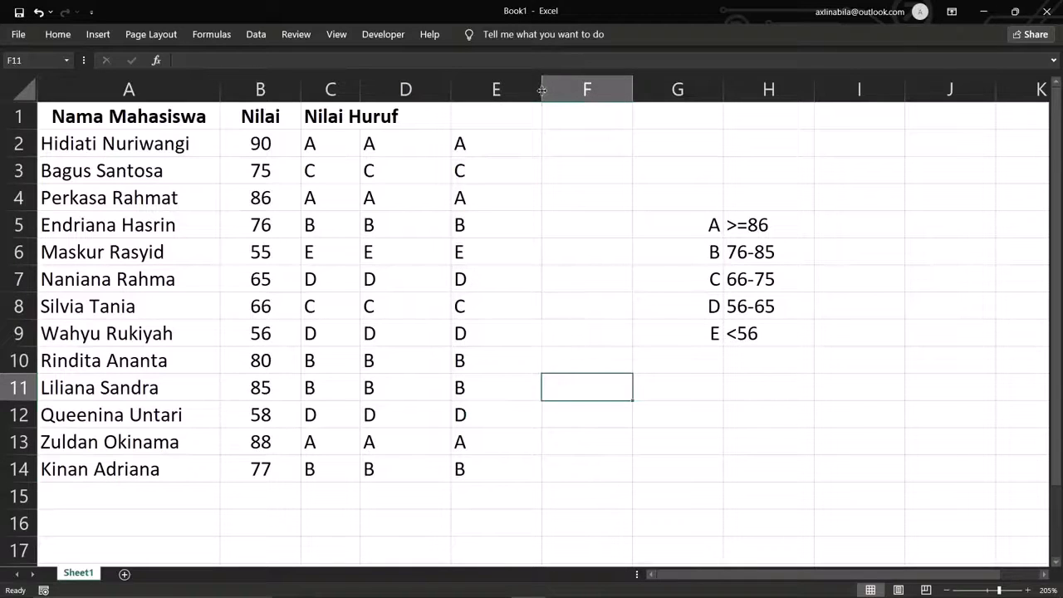
{"action": "left_click_drag", "start_coordinate": [541, 89], "coordinate": [504, 90]}
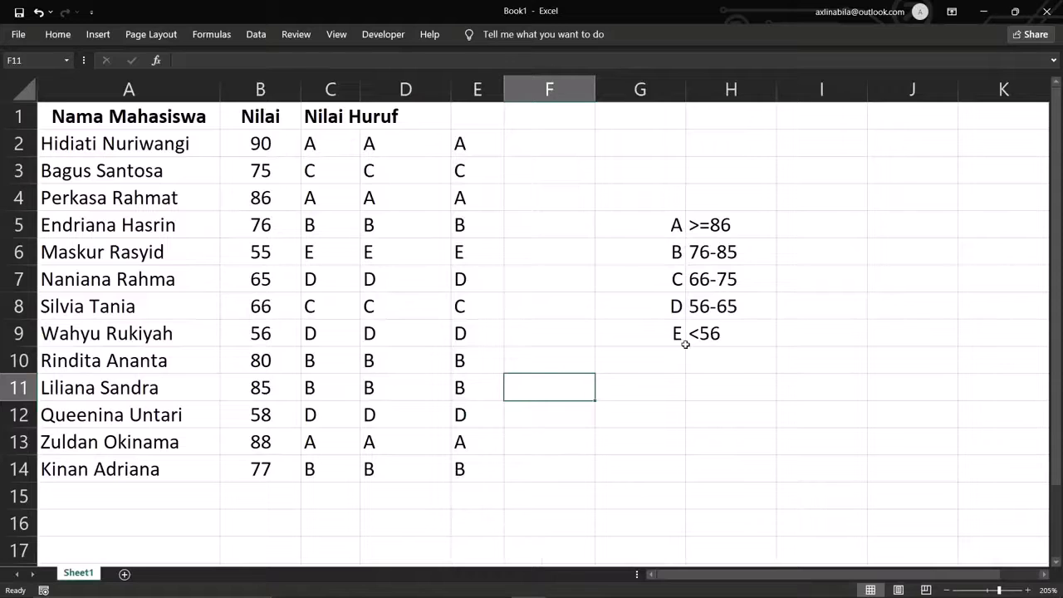
{"action": "left_click", "coordinate": [555, 142]}
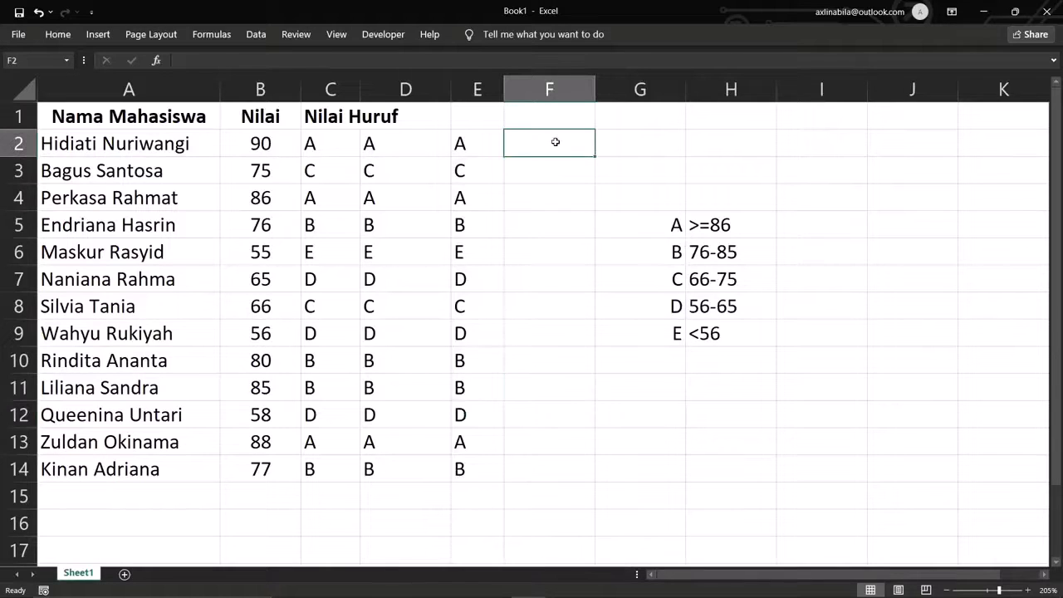
- Start F2's nested IF with the first test: B2<56 returns "E"
{"action": "type", "text": "=if"}
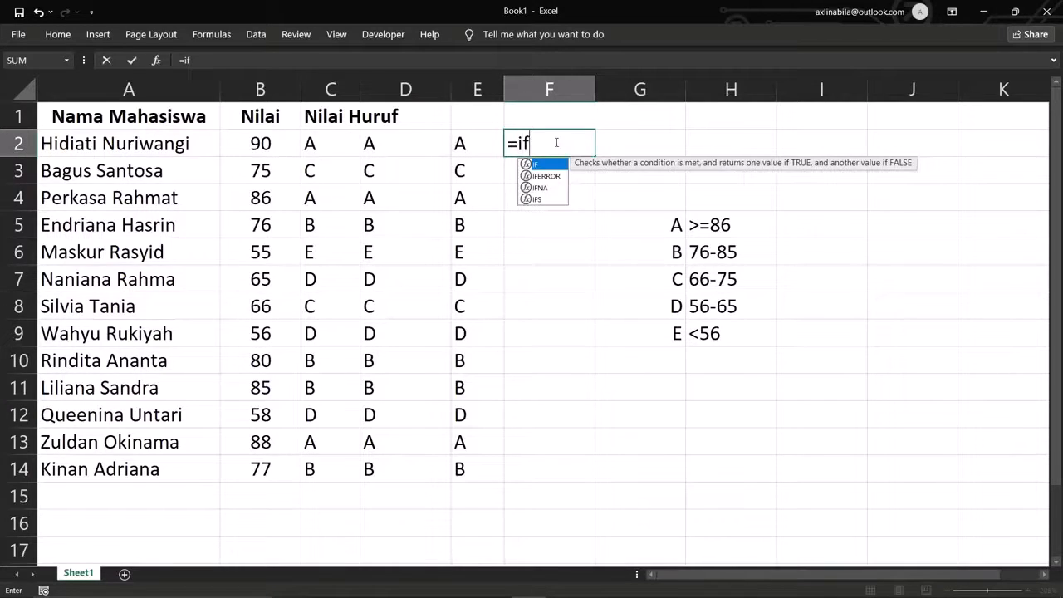
{"action": "type", "text": "("}
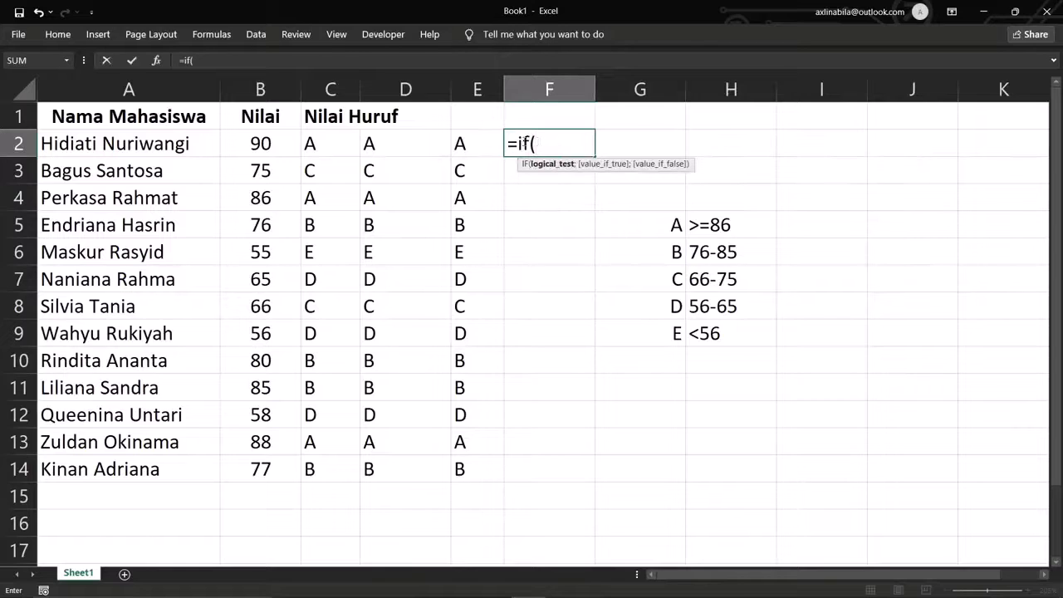
{"action": "left_click", "coordinate": [282, 143]}
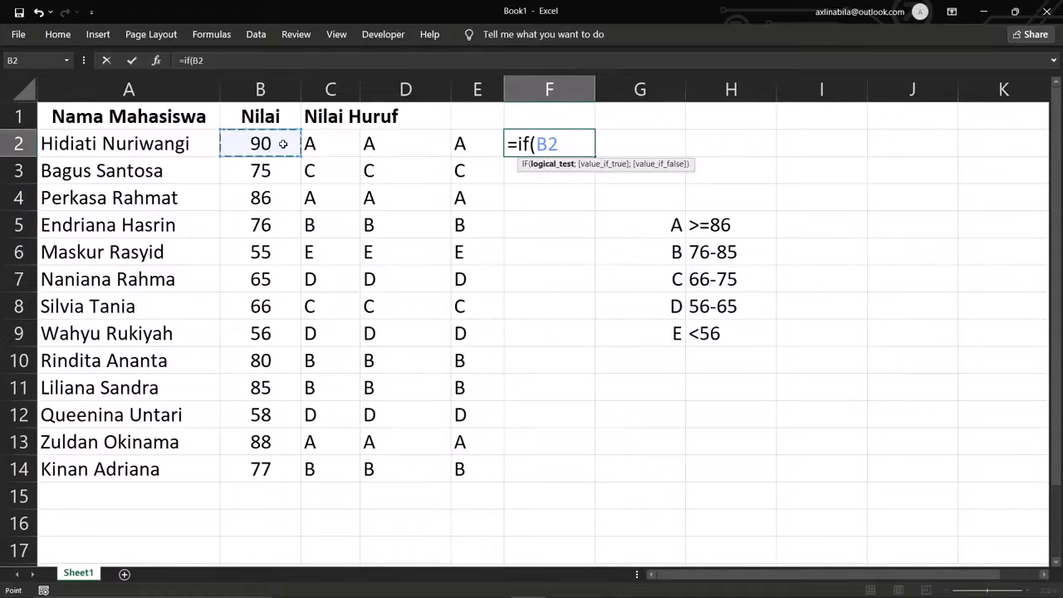
{"action": "type", "text": "<56"}
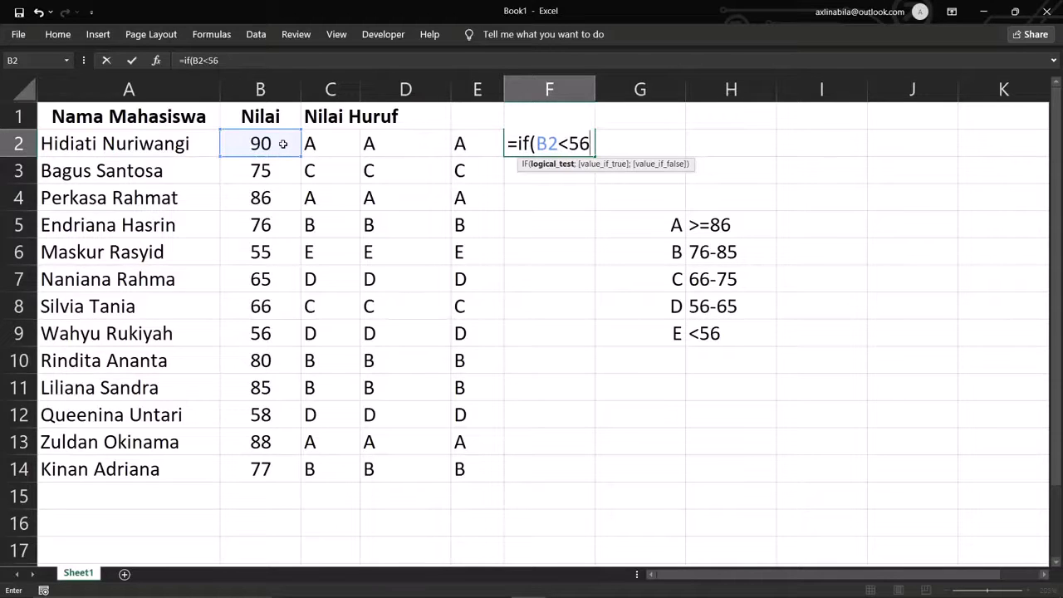
{"action": "type", "text": ";\"\""}
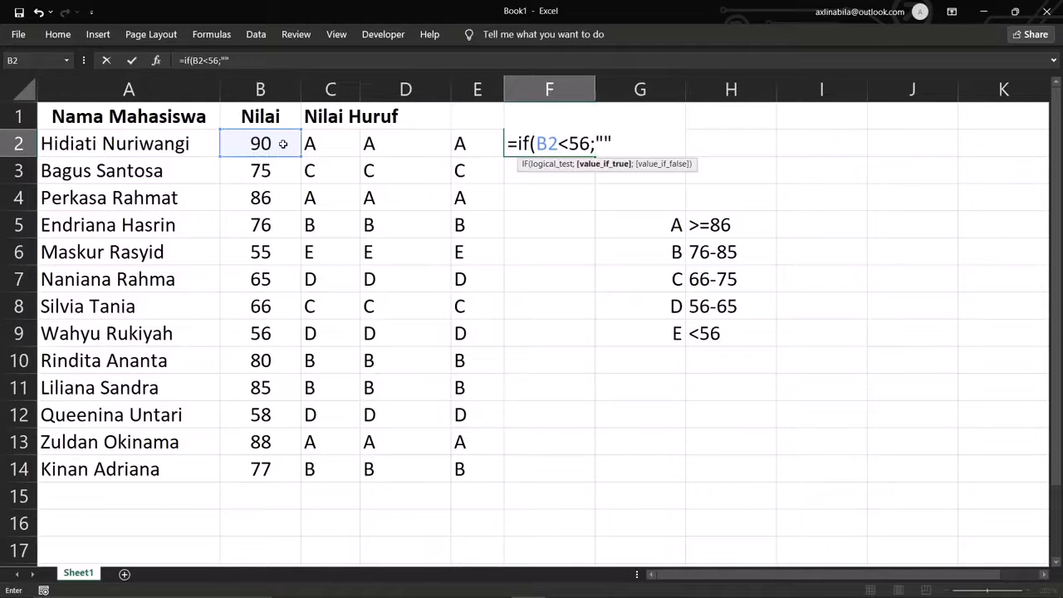
{"action": "key", "text": "BackSpace"}
{"action": "type", "text": "E\";"}
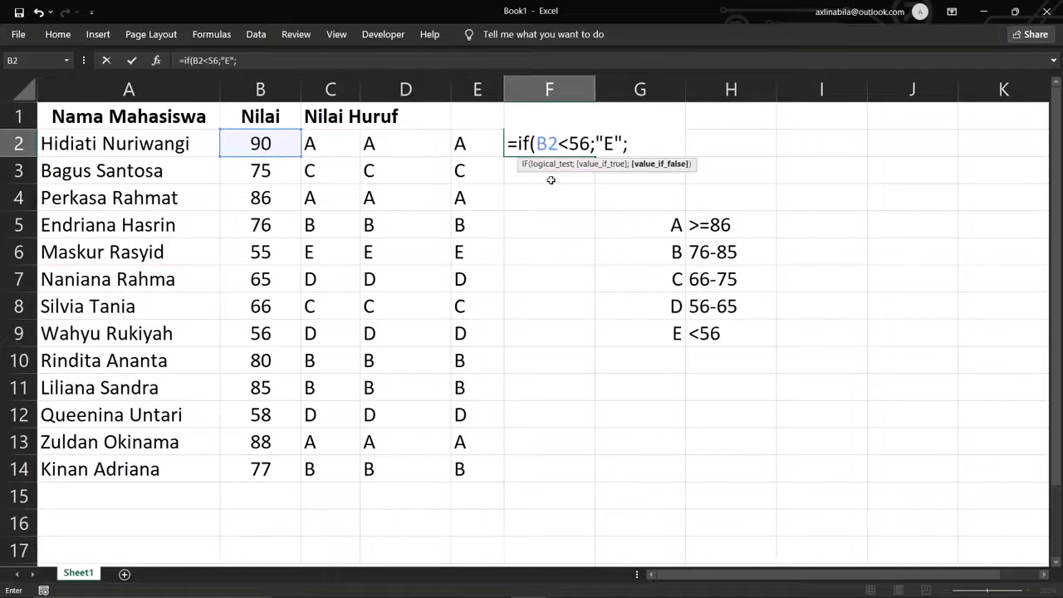
{"action": "left_click_drag", "start_coordinate": [591, 144], "coordinate": [537, 144]}
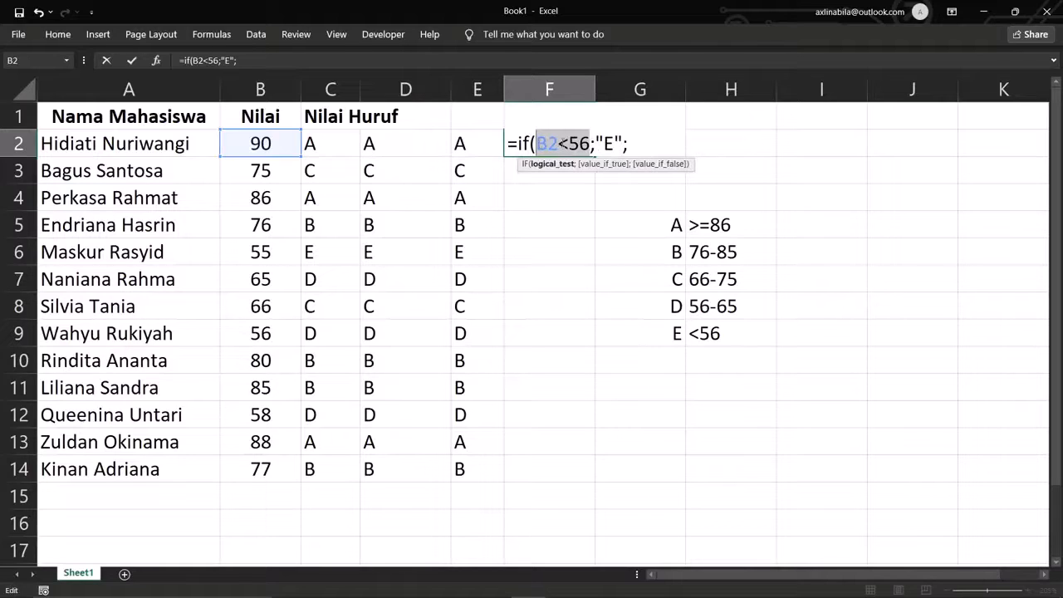
{"action": "left_click", "coordinate": [629, 146]}
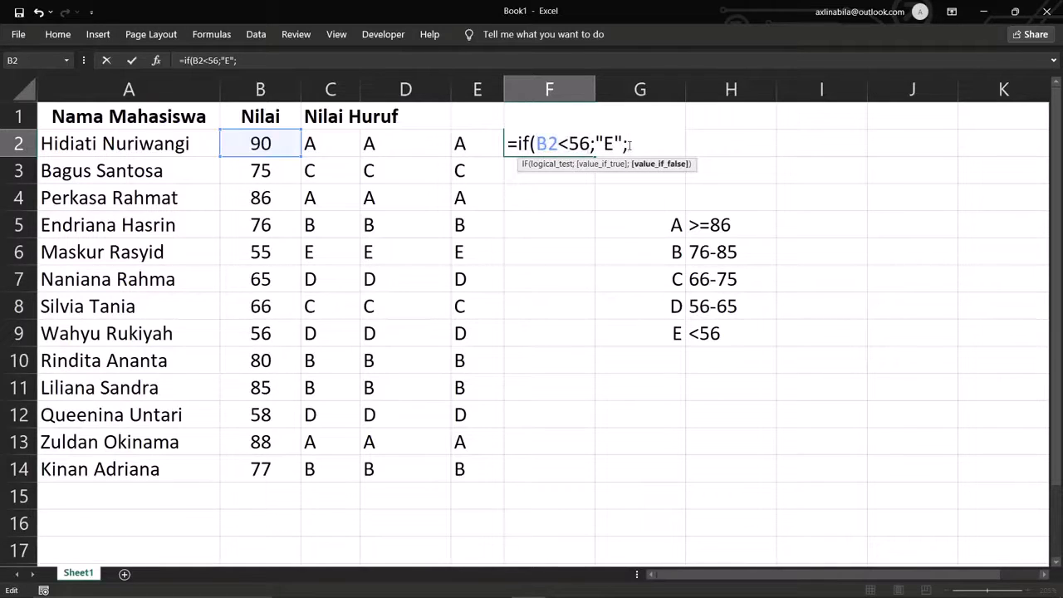
- Add the second IF so B2<66 returns "D"
{"action": "type", "text": "if("}
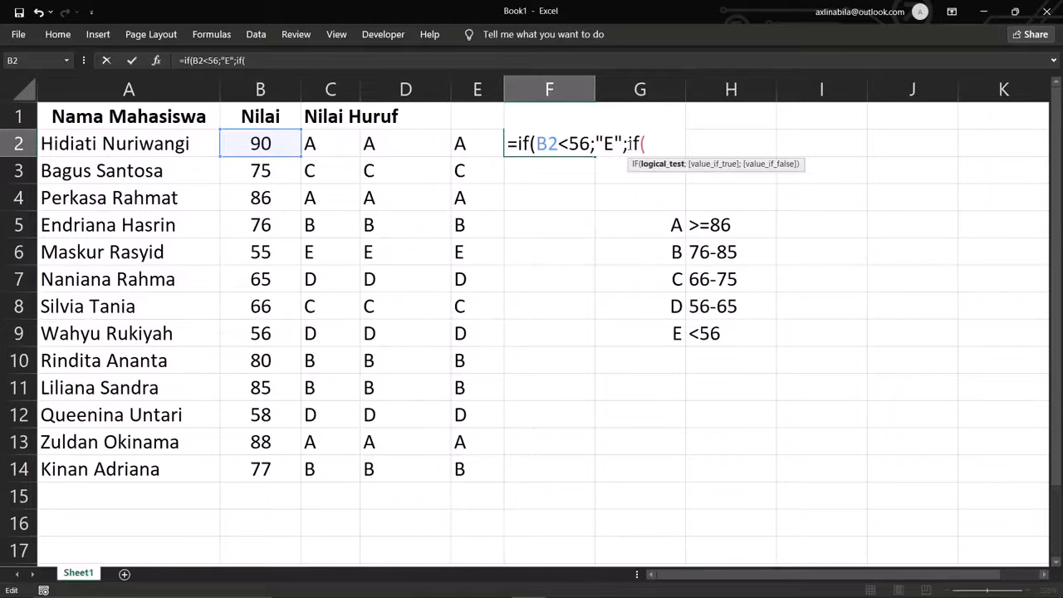
{"action": "left_click", "coordinate": [255, 148]}
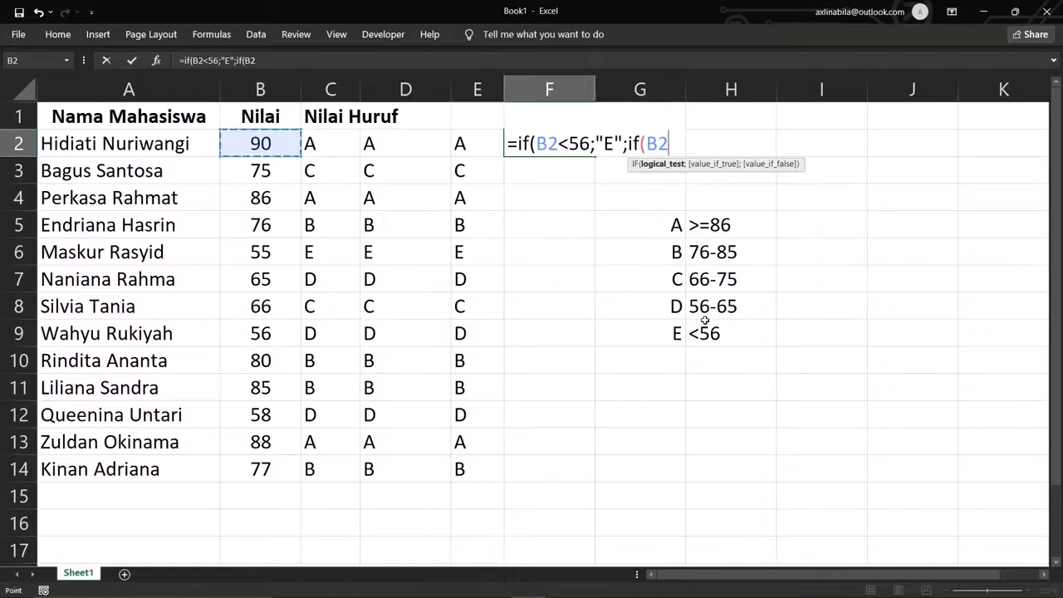
{"action": "type", "text": "<66"}
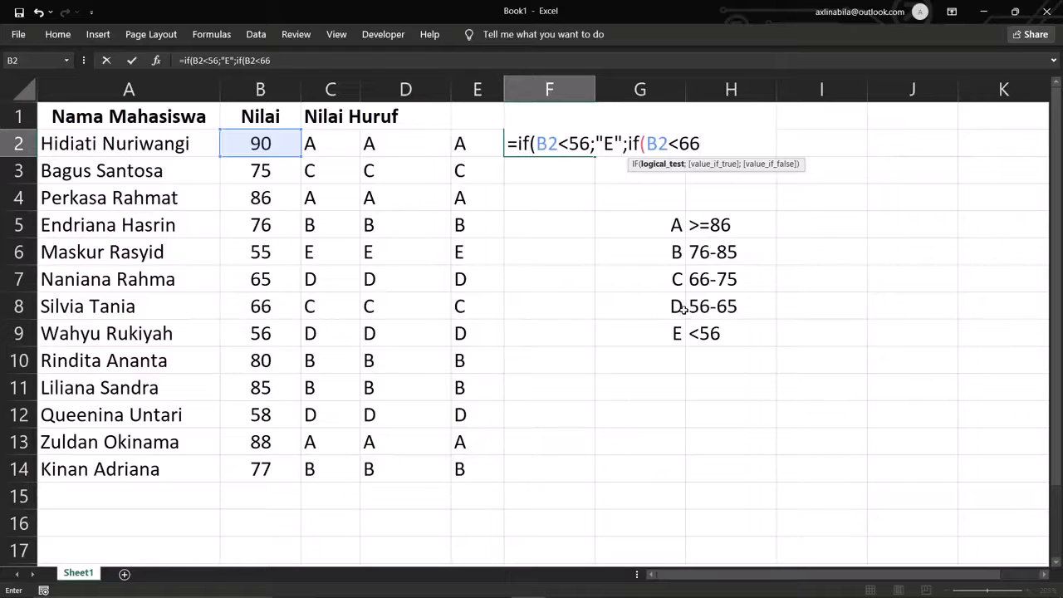
{"action": "type", "text": ";\"D\""}
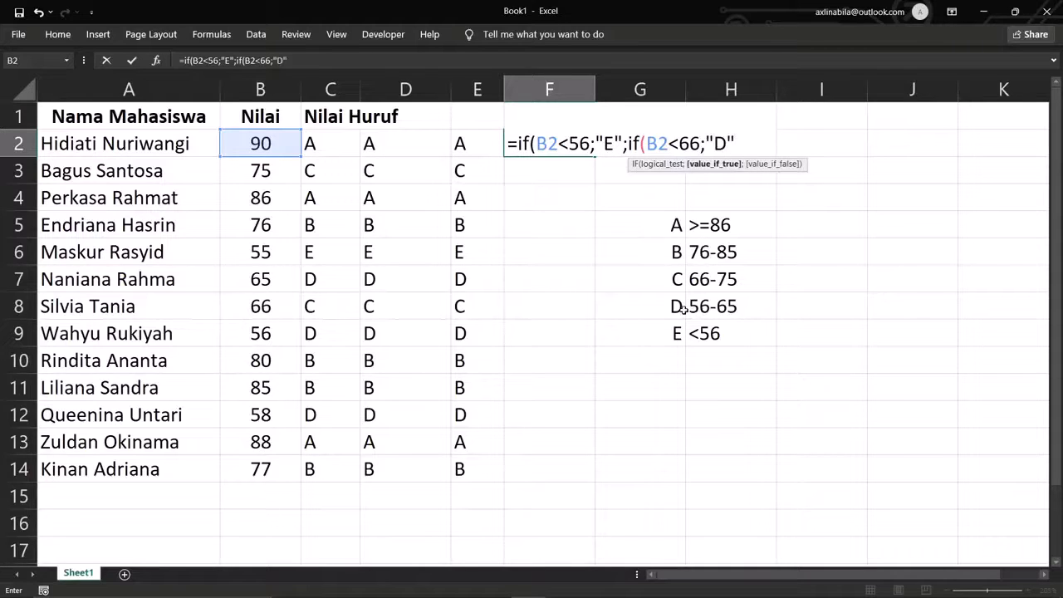
{"action": "type", "text": ";"}
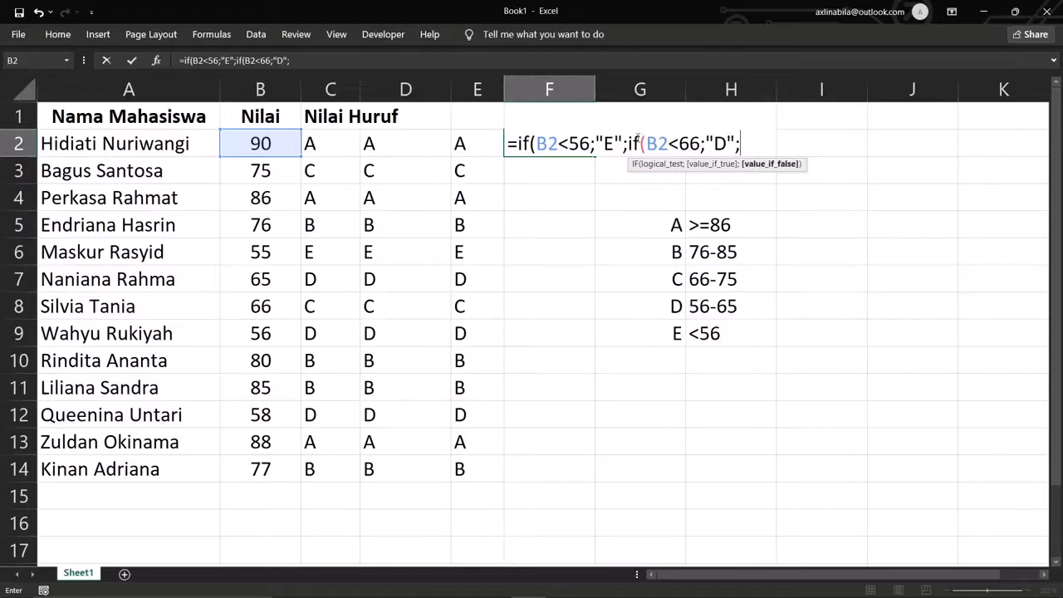
{"action": "left_click_drag", "start_coordinate": [624, 143], "coordinate": [541, 143]}
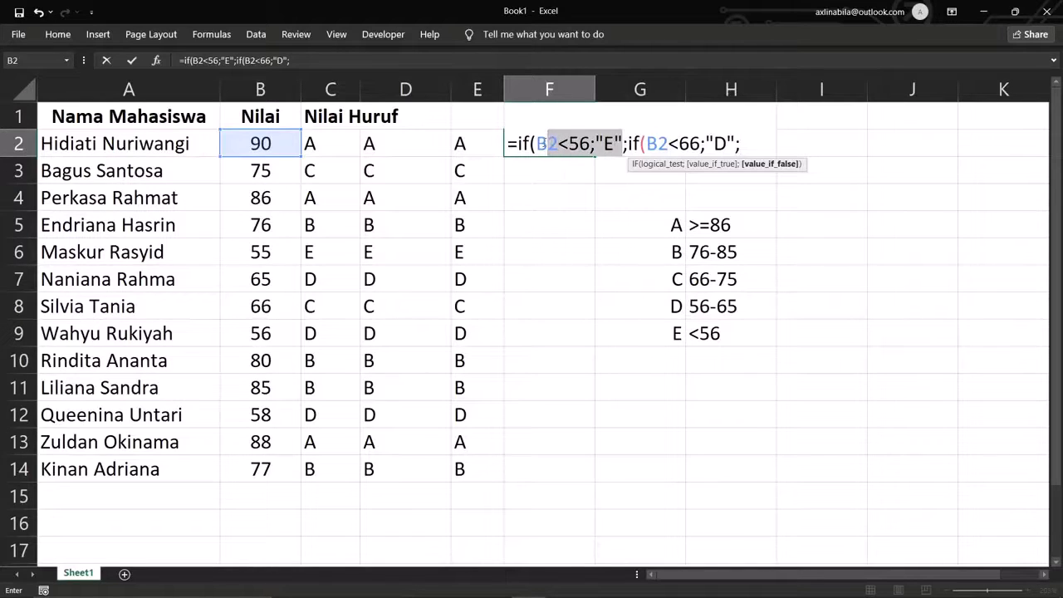
{"action": "left_click", "coordinate": [747, 143]}
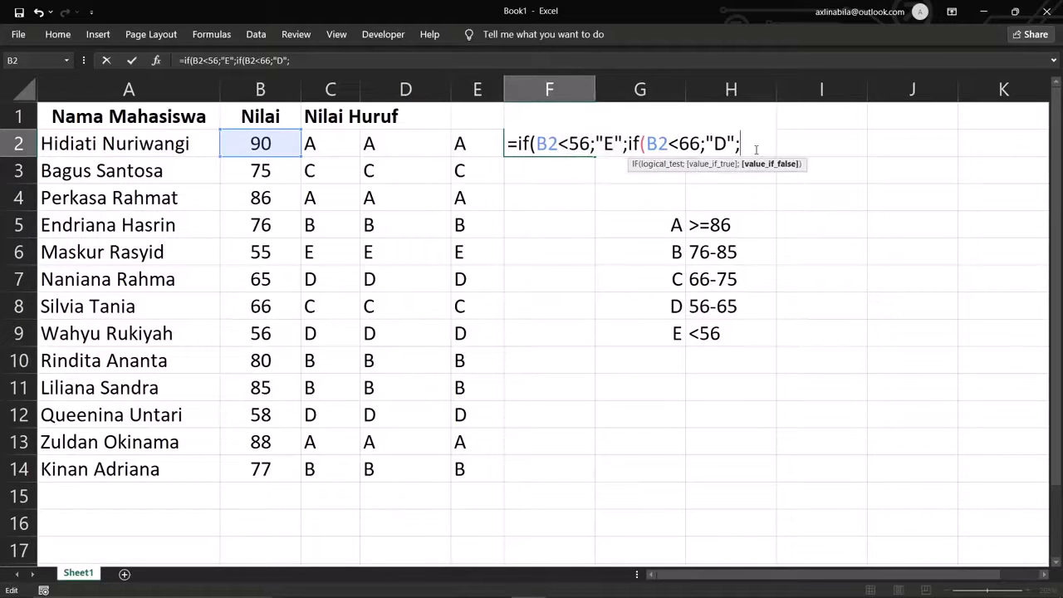
- Finish the formula with B2<76 → "C", B2<86 → "B", fallback "A", and commit it
{"action": "type", "text": "if("}
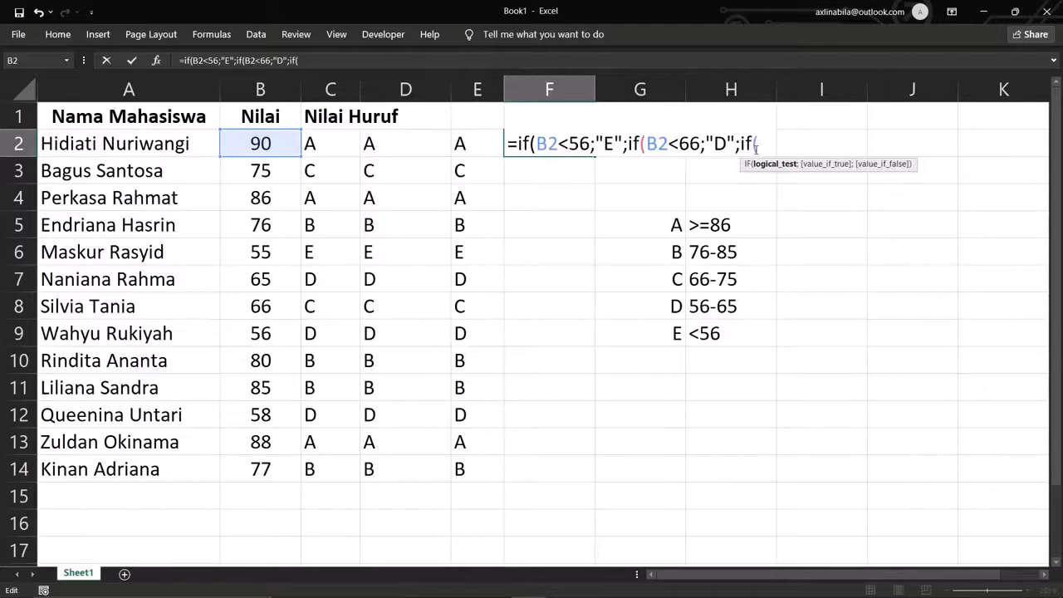
{"action": "left_click", "coordinate": [274, 142]}
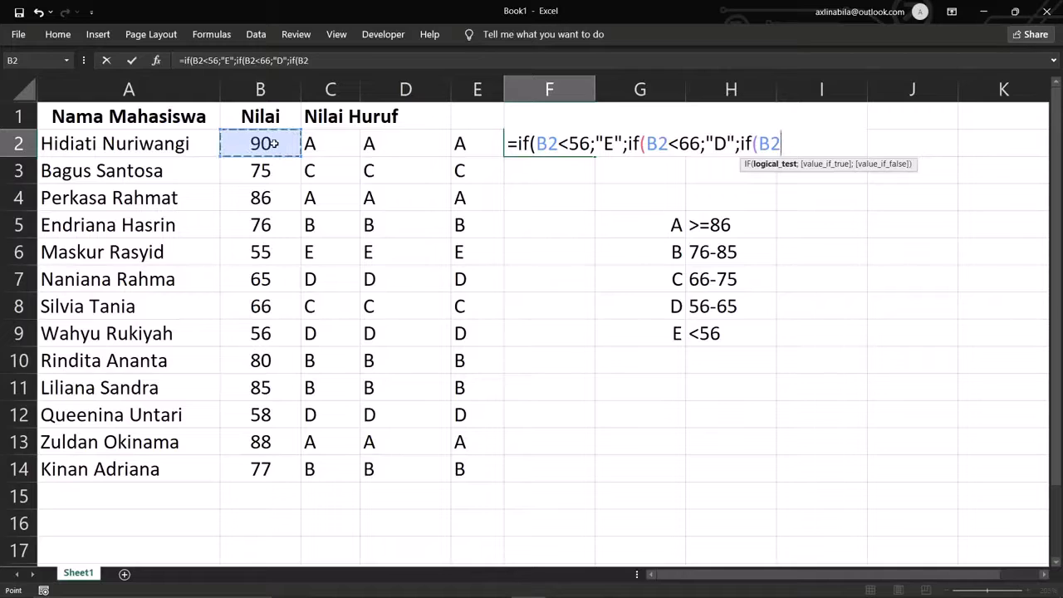
{"action": "type", "text": "<"}
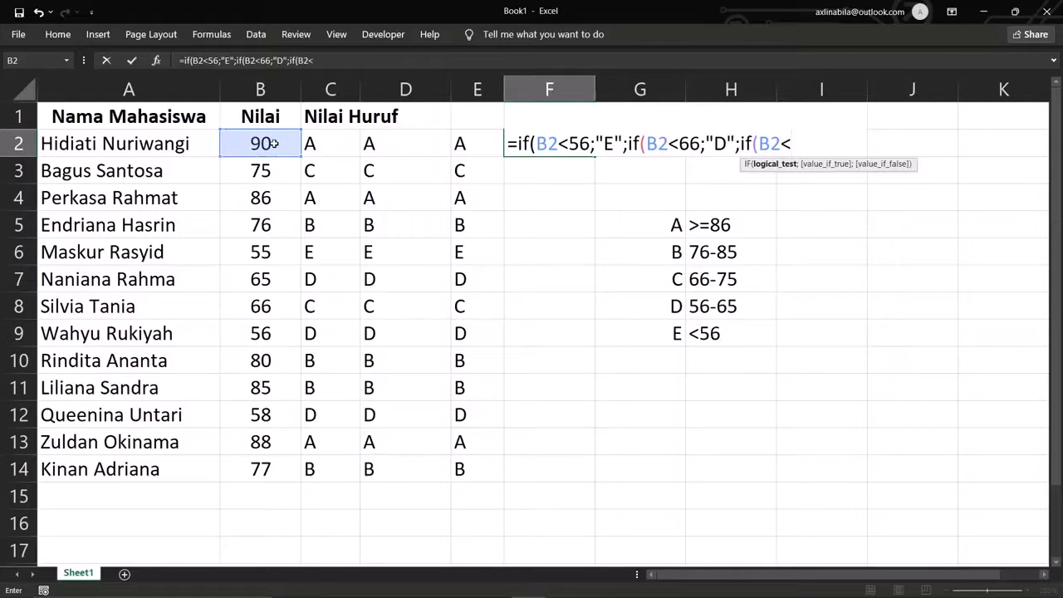
{"action": "type", "text": "76"}
{"action": "type", "text": ";\""}
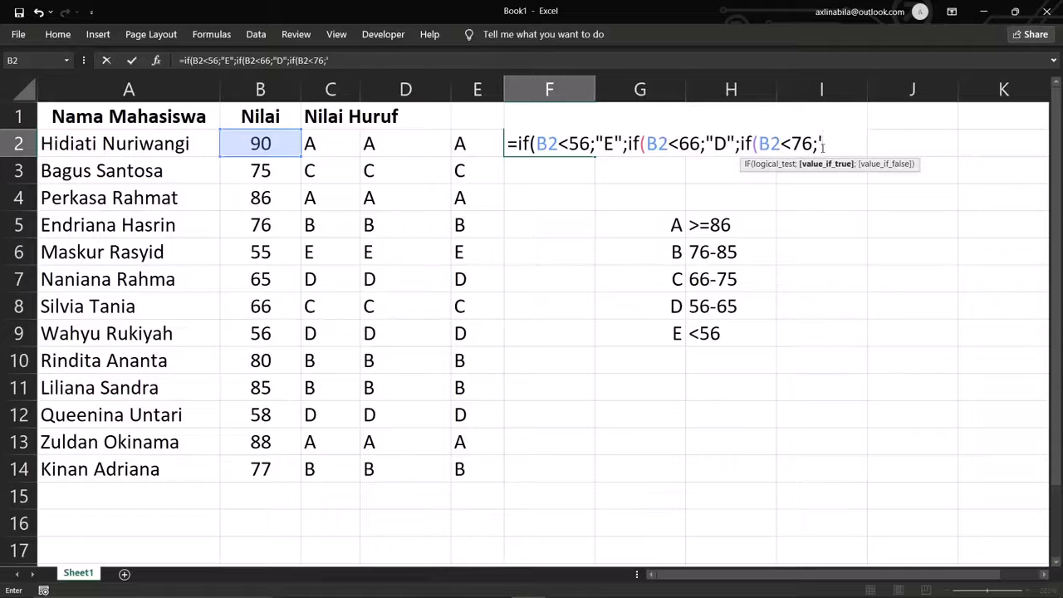
{"action": "type", "text": "C\";"}
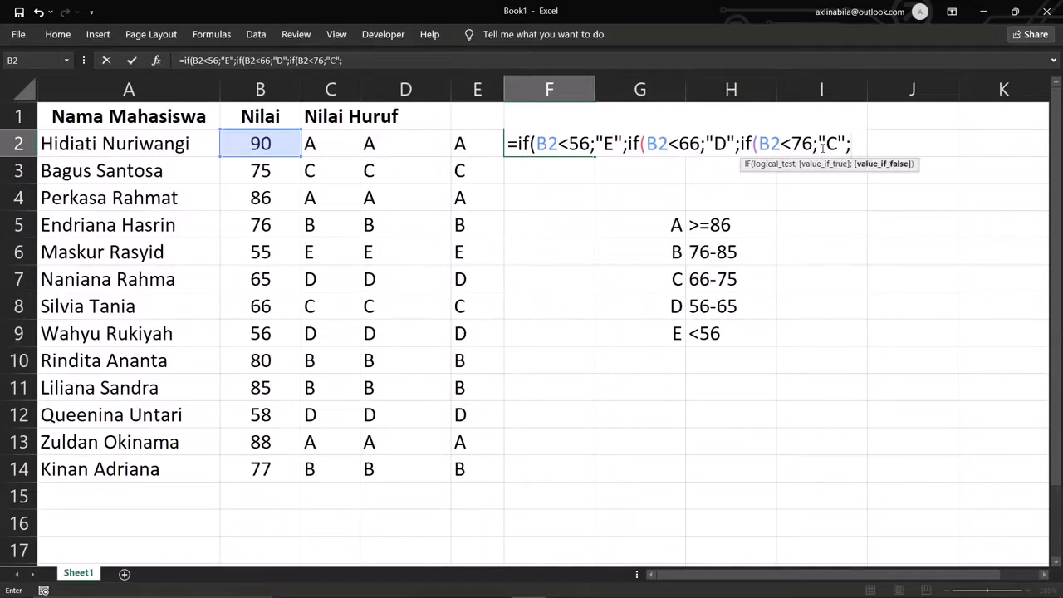
{"action": "type", "text": "if("}
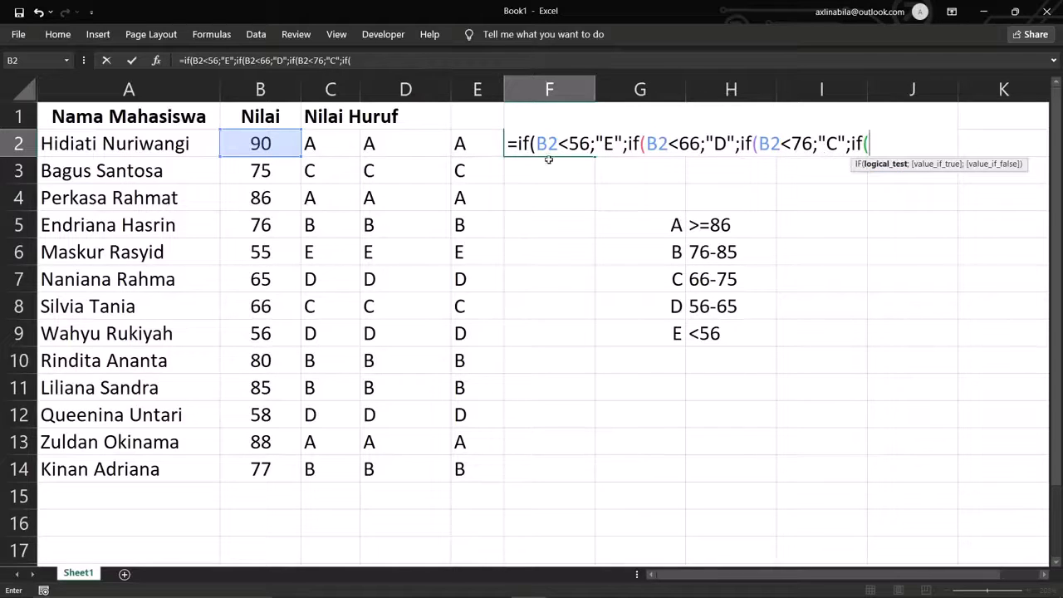
{"action": "left_click", "coordinate": [279, 141]}
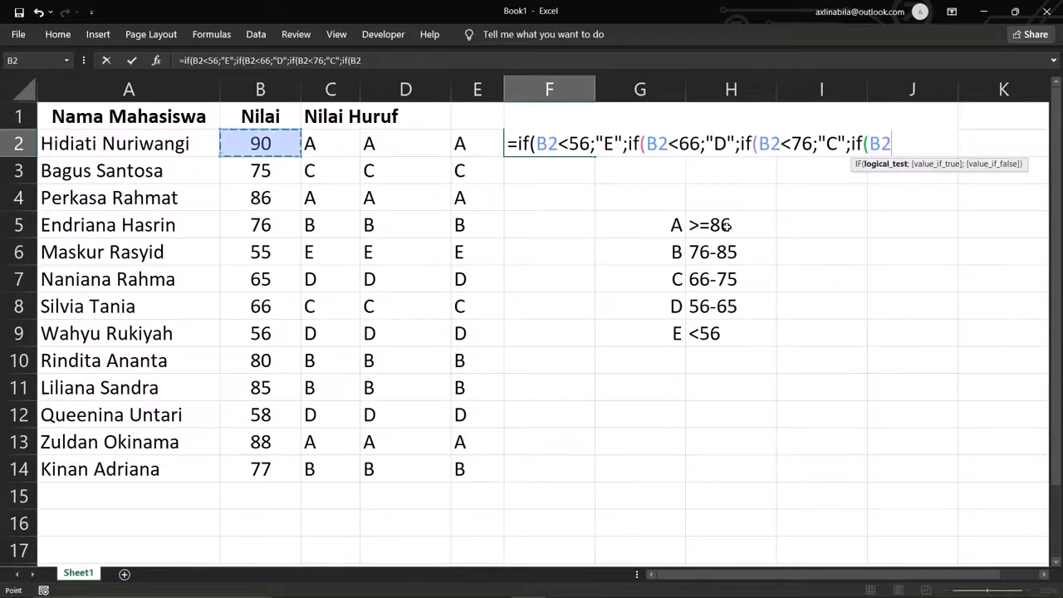
{"action": "type", "text": "<86"}
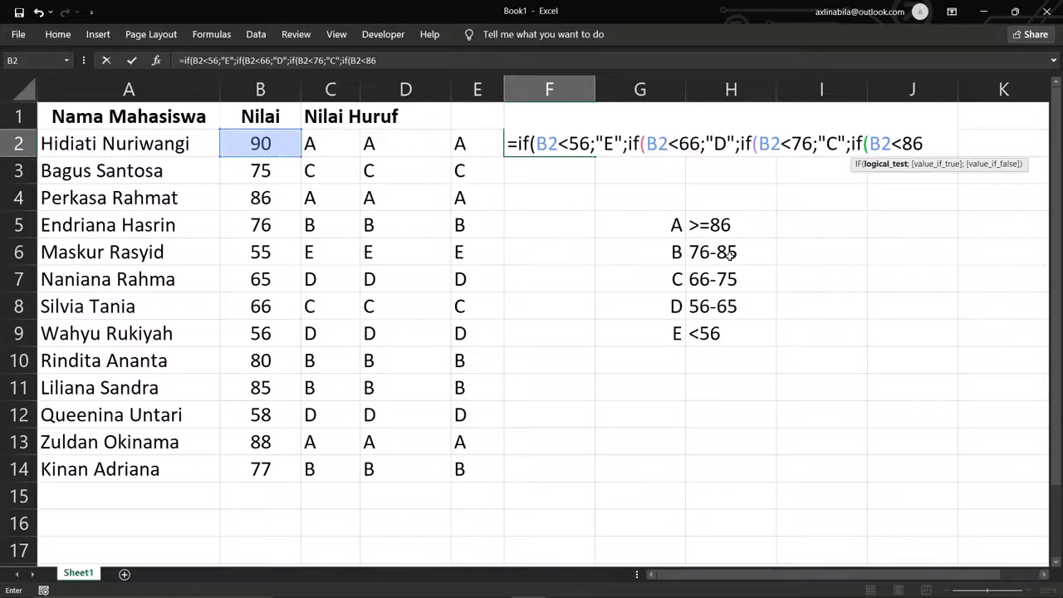
{"action": "type", "text": ";\""}
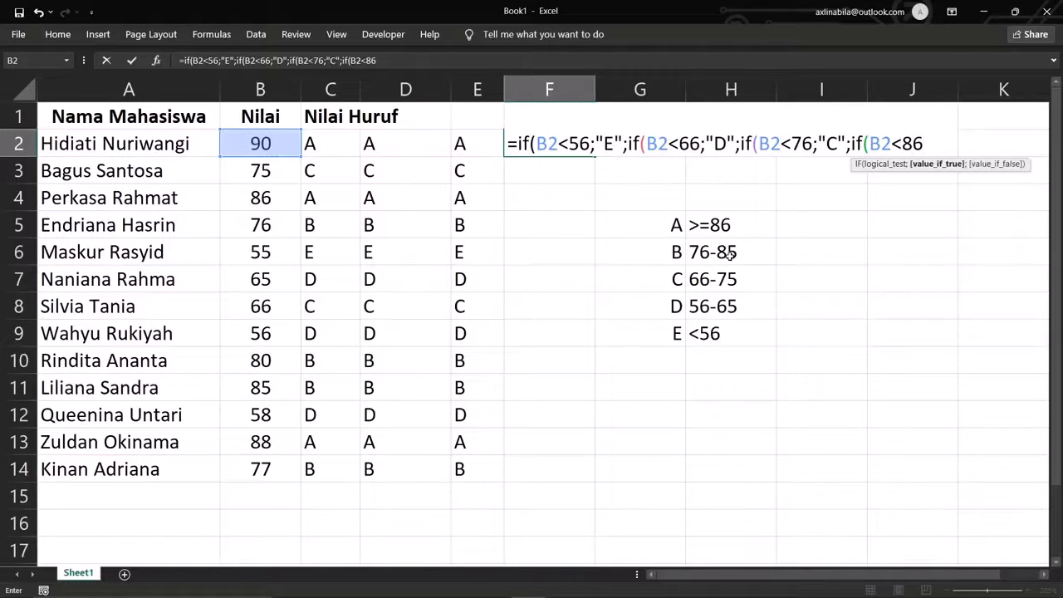
{"action": "type", "text": "B\";\""}
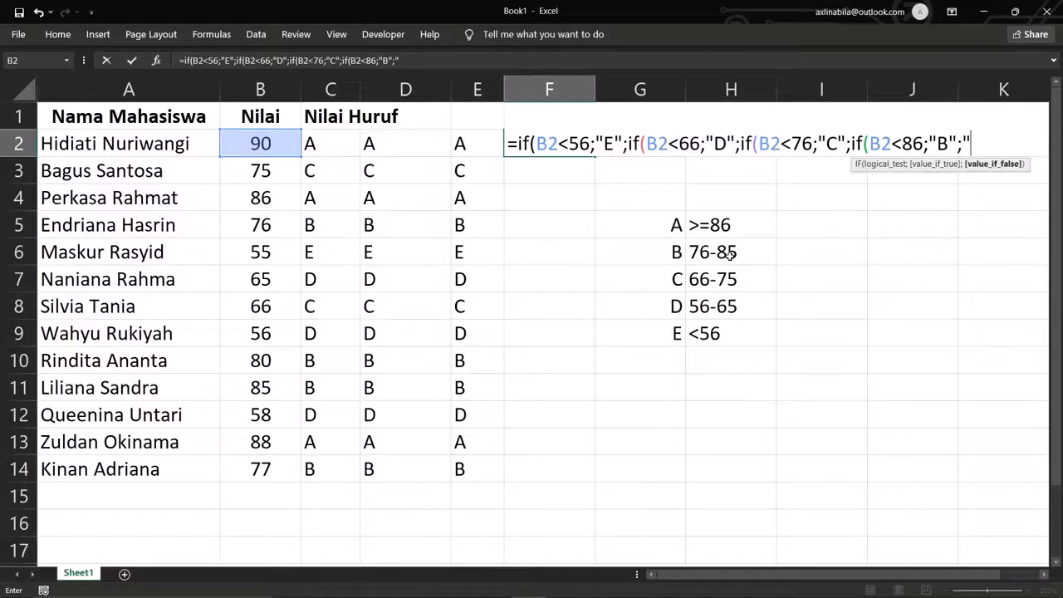
{"action": "type", "text": "A\"))))"}
{"action": "key", "text": "Return"}
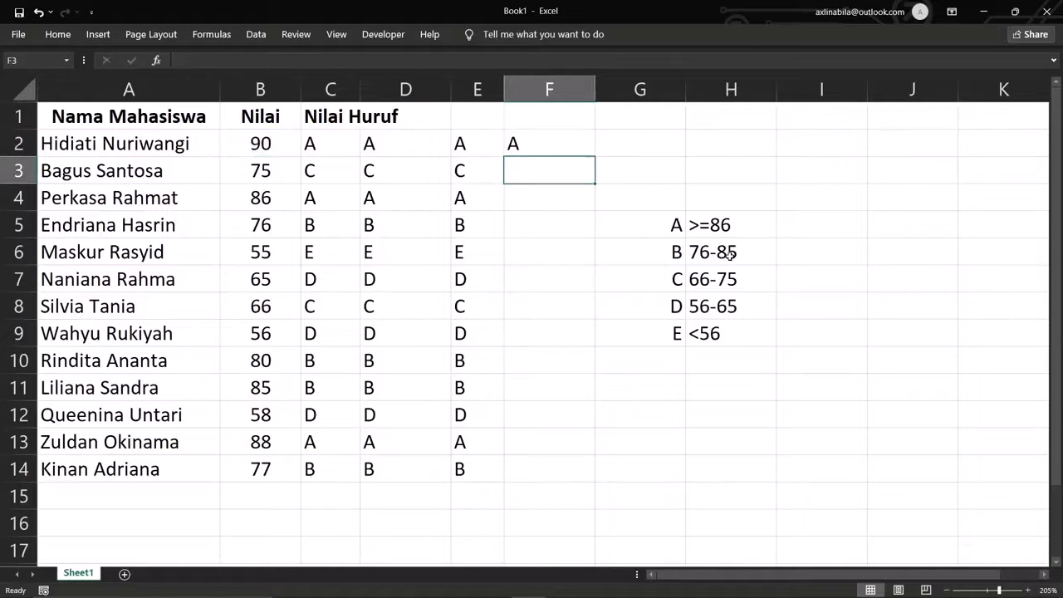
- Fill F2's letter-grade formula down to F14, then reselect F2
{"action": "left_click", "coordinate": [558, 145]}
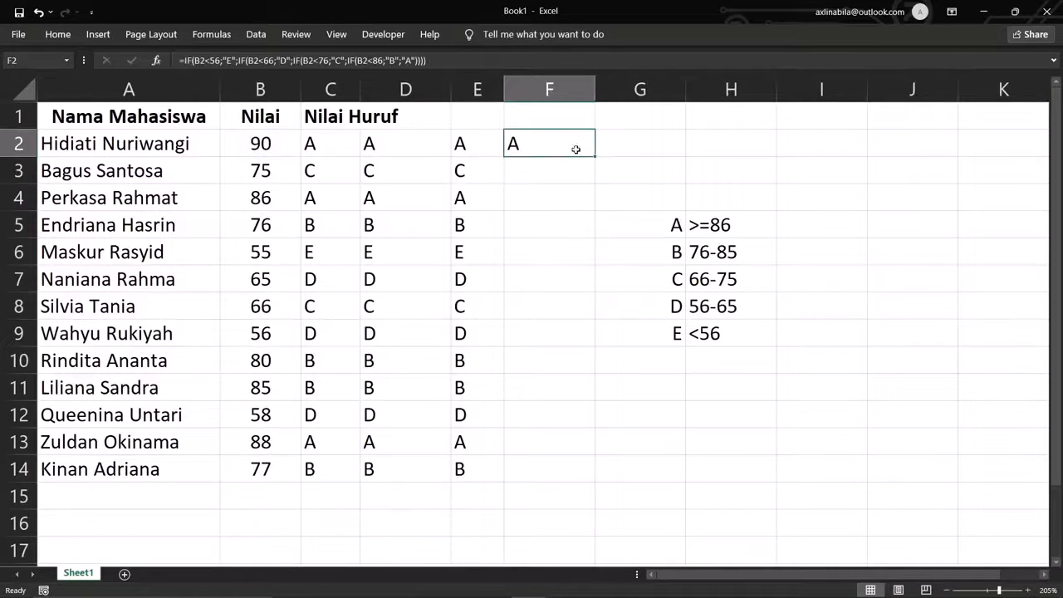
{"action": "left_click_drag", "start_coordinate": [595, 156], "coordinate": [586, 483]}
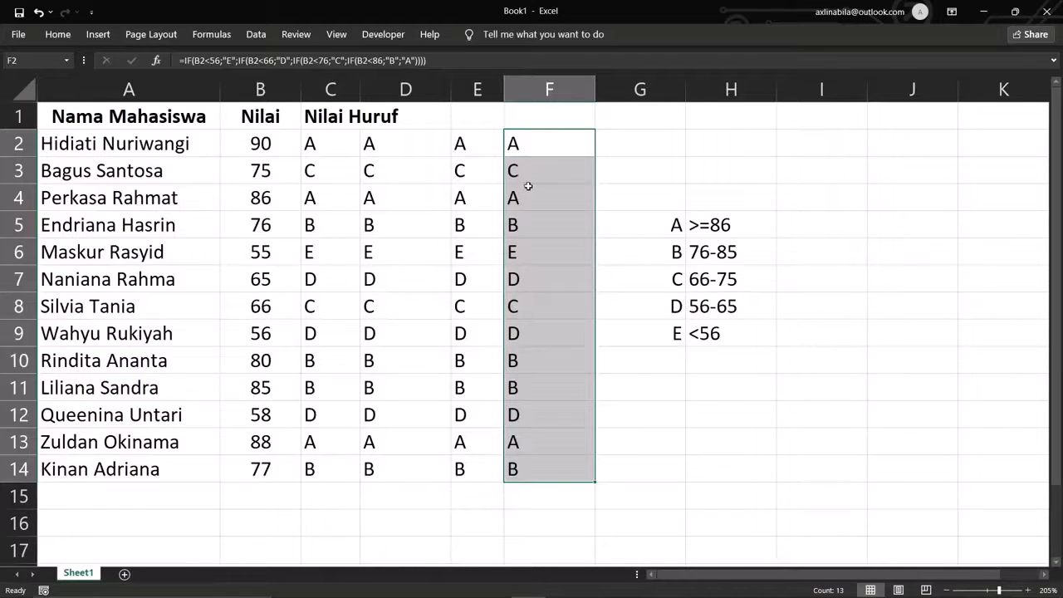
{"action": "left_click", "coordinate": [745, 466]}
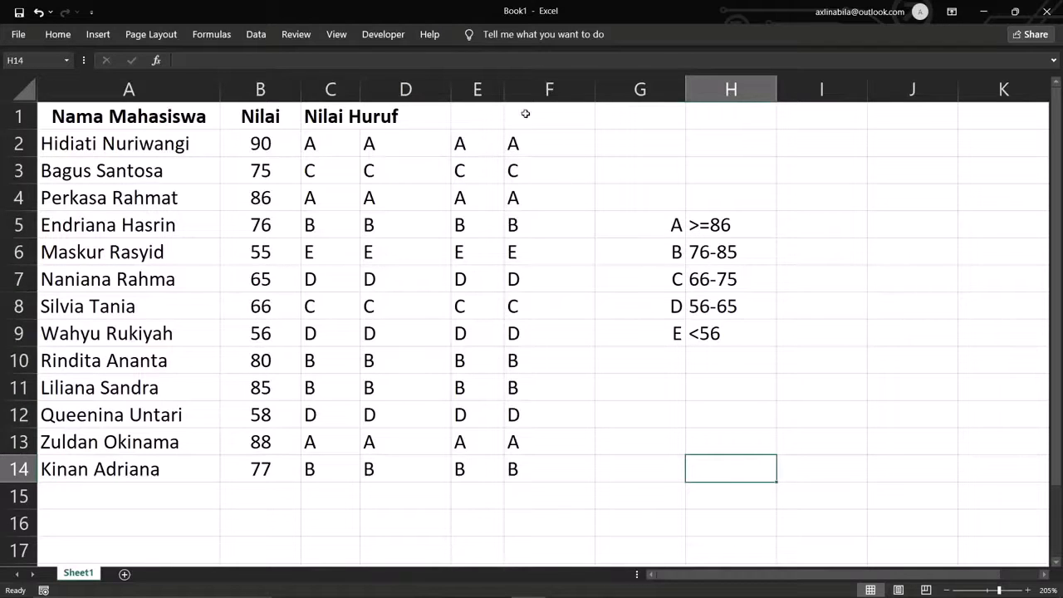
{"action": "left_click", "coordinate": [529, 143]}
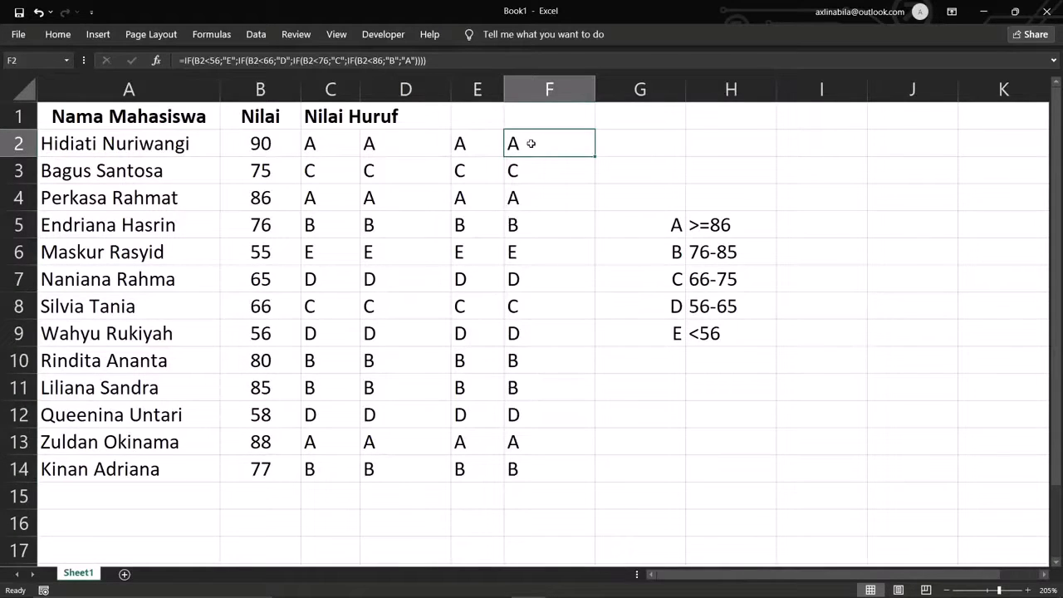
{"action": "double_click", "coordinate": [530, 143]}
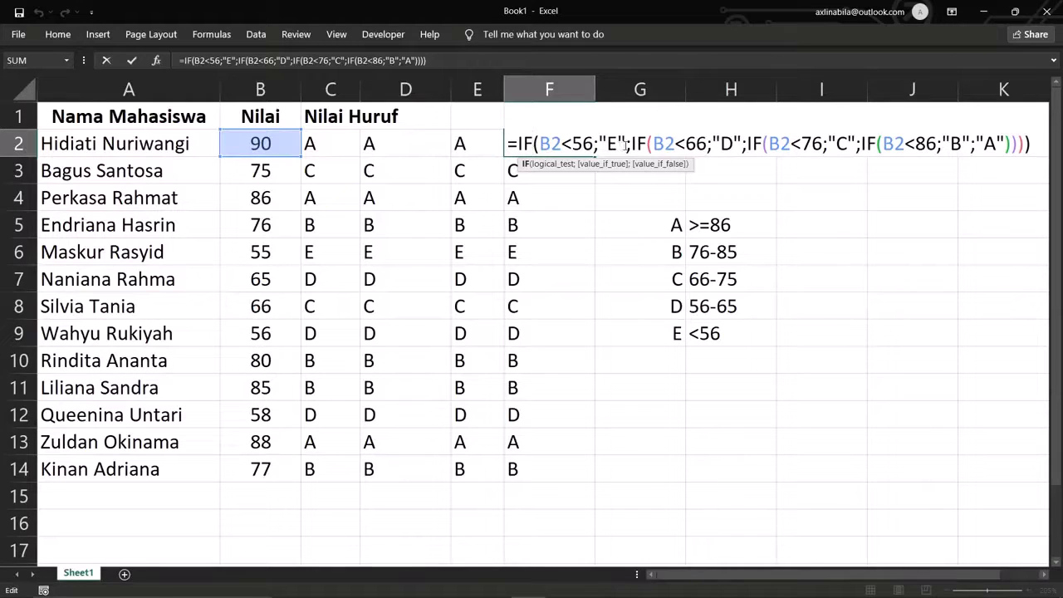
{"action": "left_click_drag", "start_coordinate": [625, 143], "coordinate": [599, 143]}
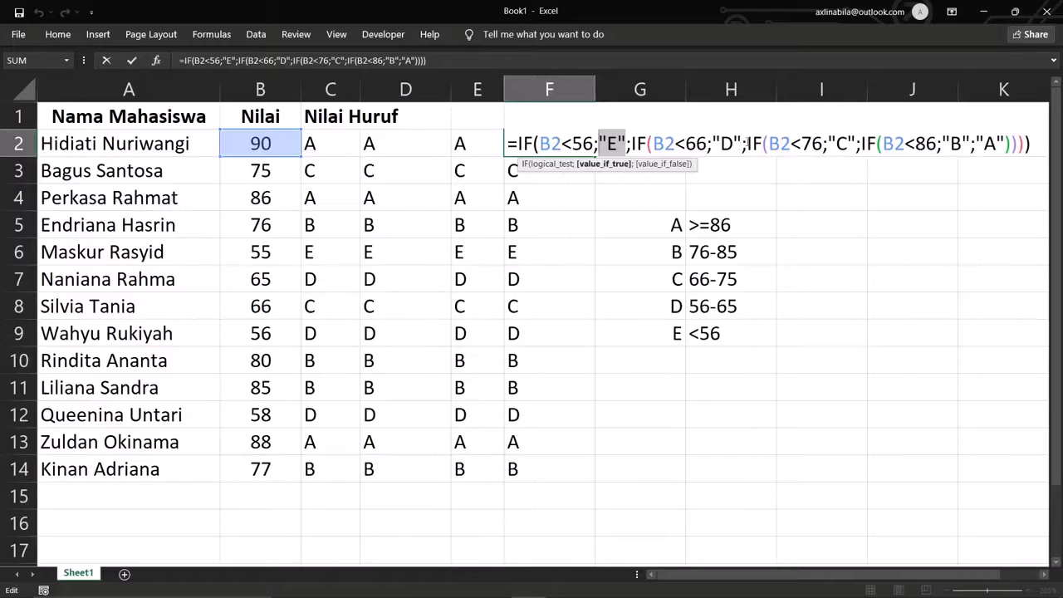
{"action": "left_click", "coordinate": [696, 143]}
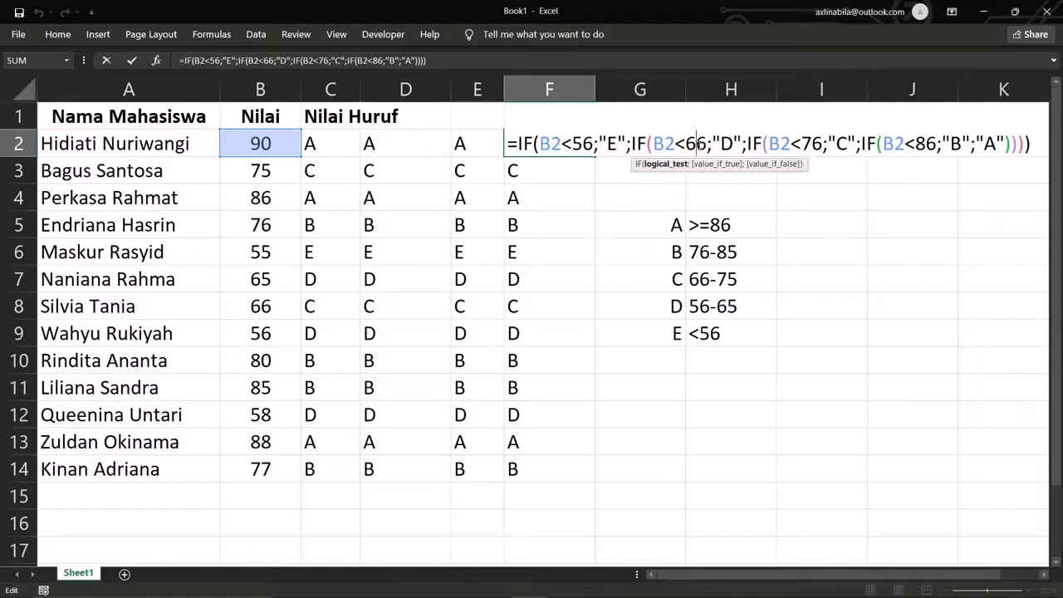
{"action": "left_click", "coordinate": [802, 145]}
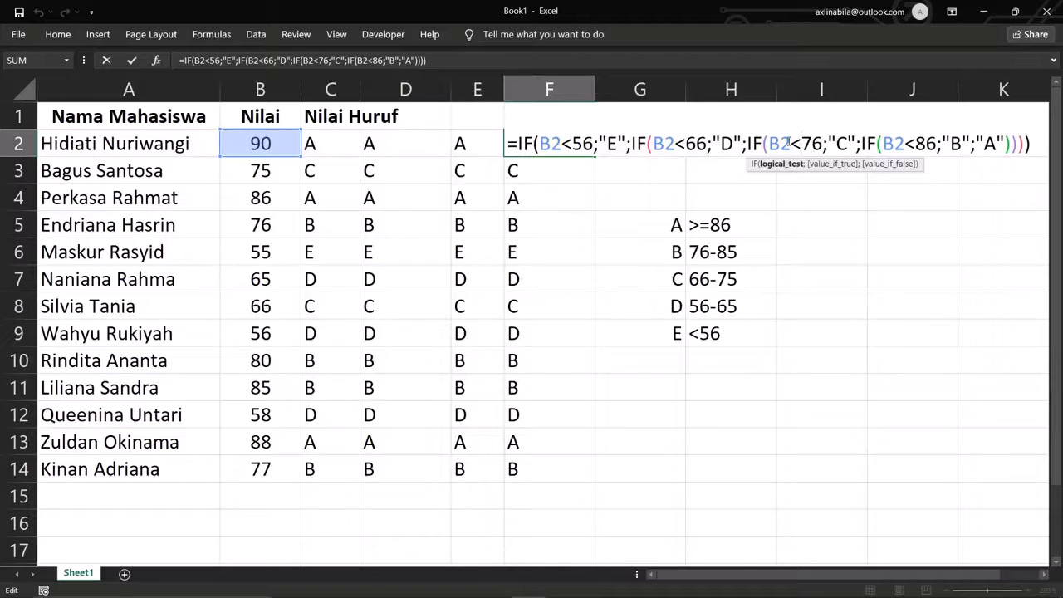
{"action": "left_click_drag", "start_coordinate": [788, 143], "coordinate": [823, 144]}
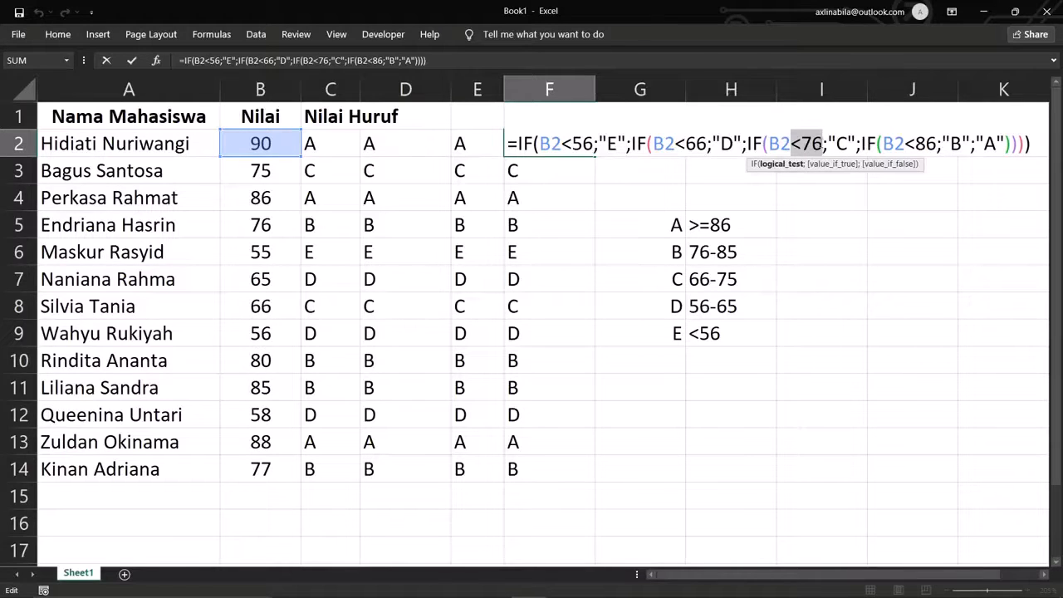
{"action": "left_click_drag", "start_coordinate": [904, 144], "coordinate": [952, 144]}
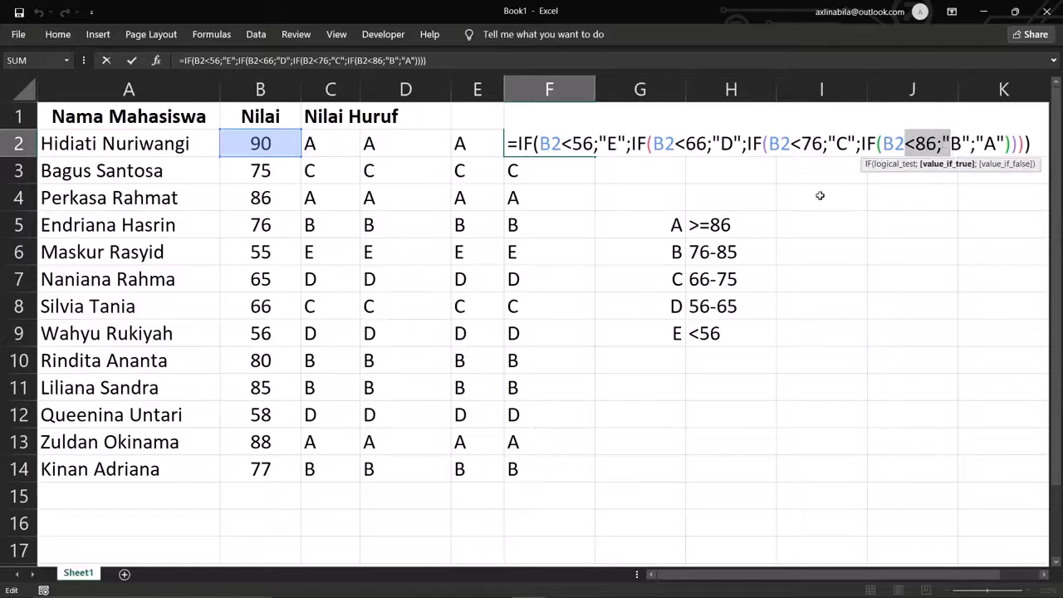
{"action": "key", "text": "Escape"}
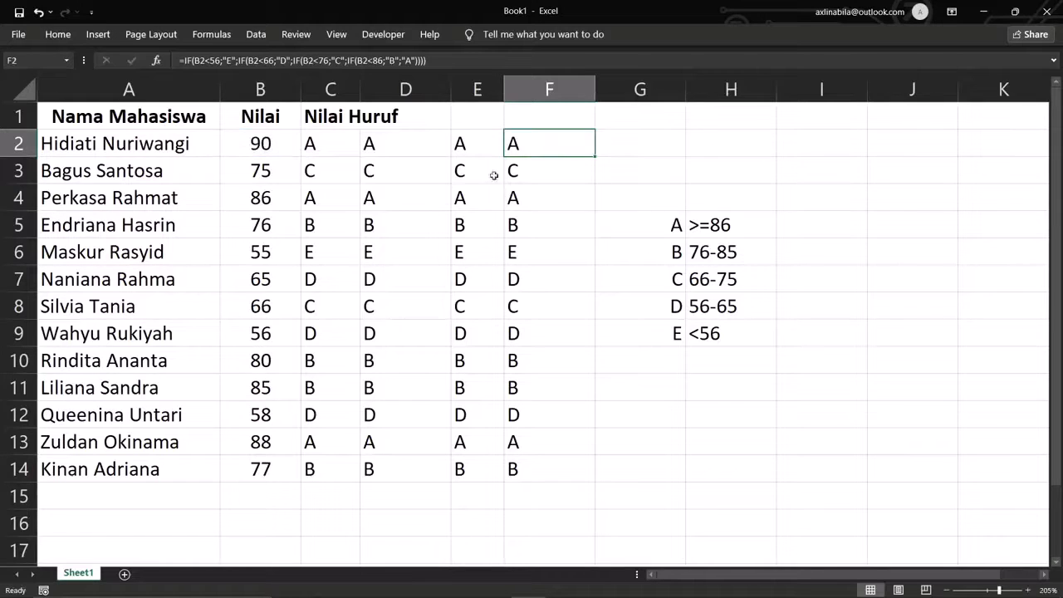
{"action": "left_click", "coordinate": [490, 145]}
{"action": "double_click", "coordinate": [487, 143]}
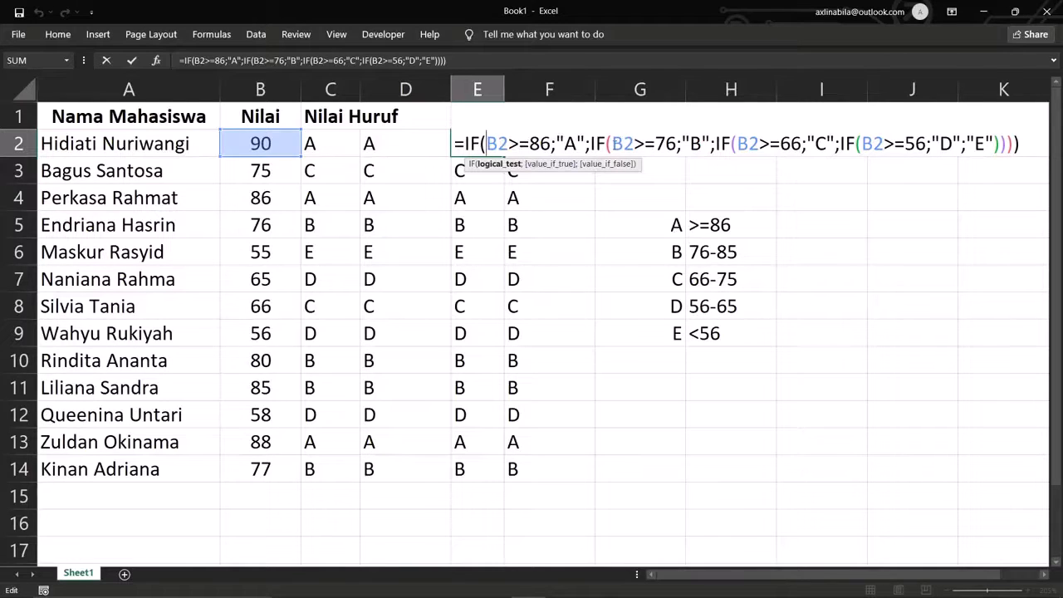
{"action": "left_click_drag", "start_coordinate": [612, 143], "coordinate": [676, 143]}
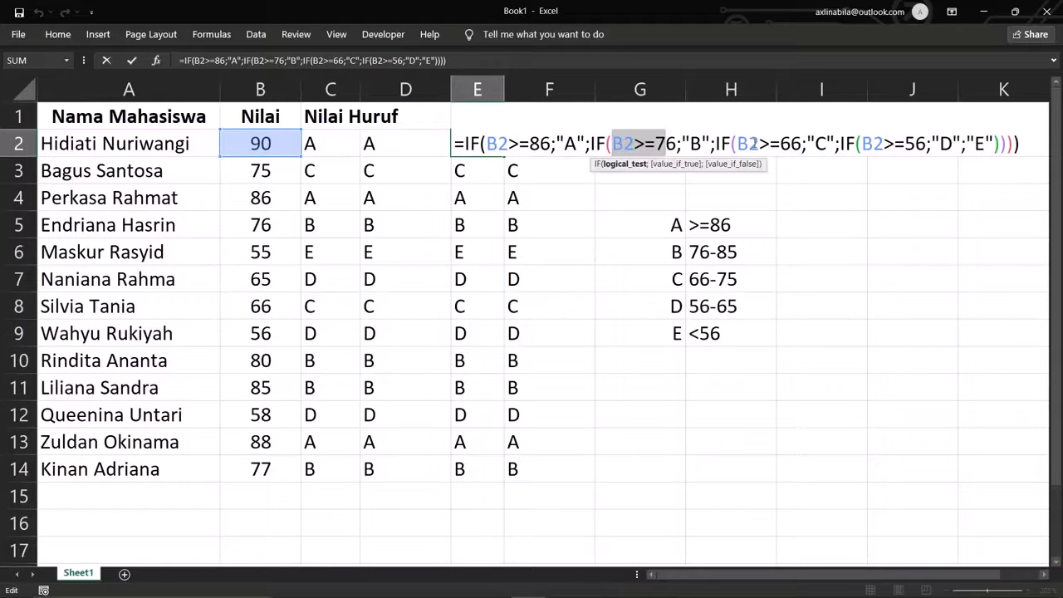
{"action": "left_click_drag", "start_coordinate": [738, 143], "coordinate": [802, 142]}
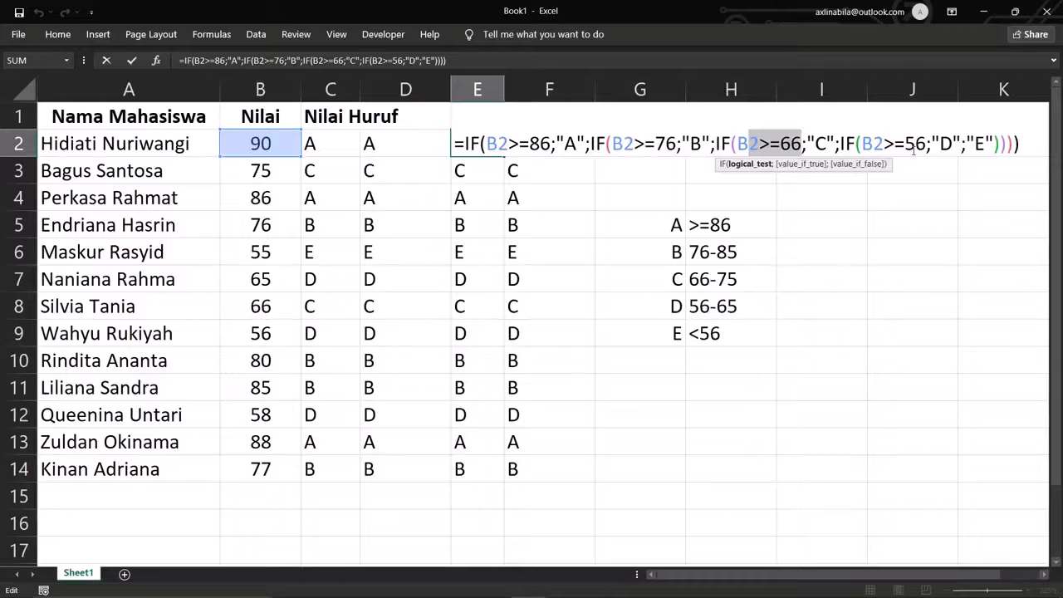
{"action": "key", "text": "Escape"}
{"action": "left_click", "coordinate": [387, 139]}
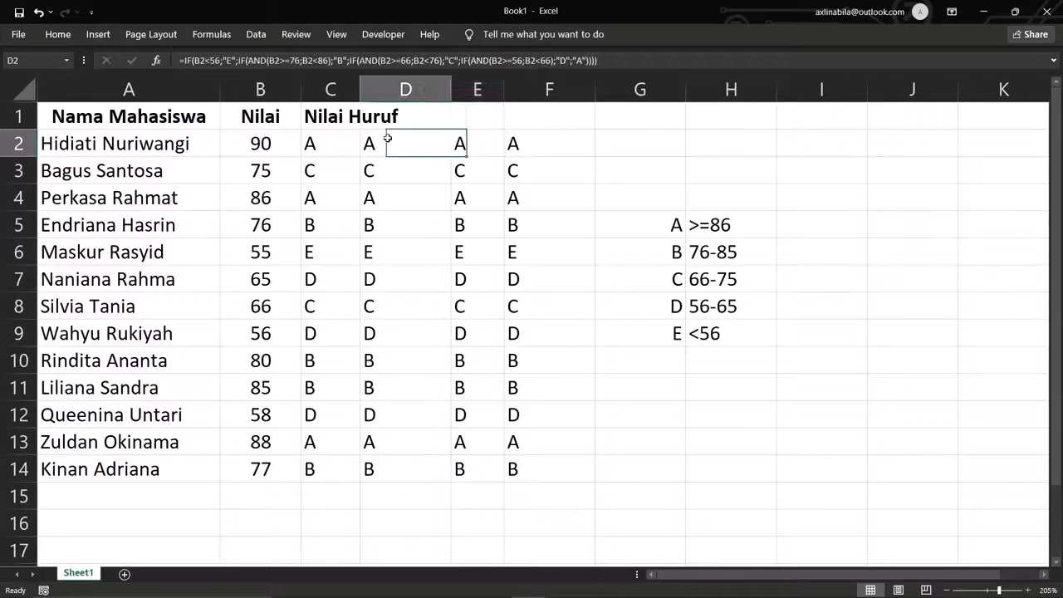
{"action": "double_click", "coordinate": [387, 138]}
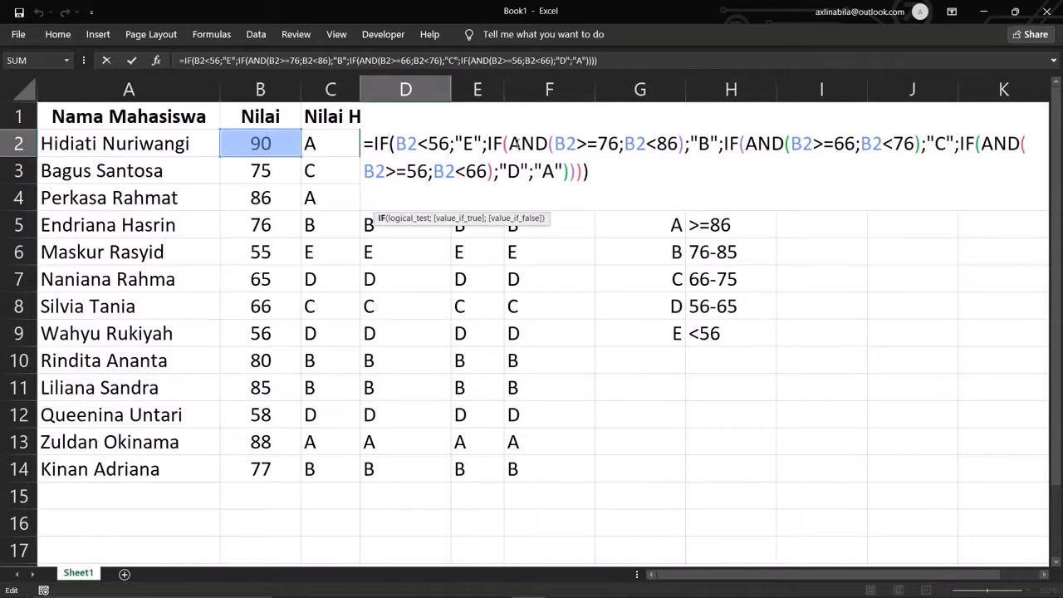
{"action": "left_click_drag", "start_coordinate": [554, 143], "coordinate": [619, 144]}
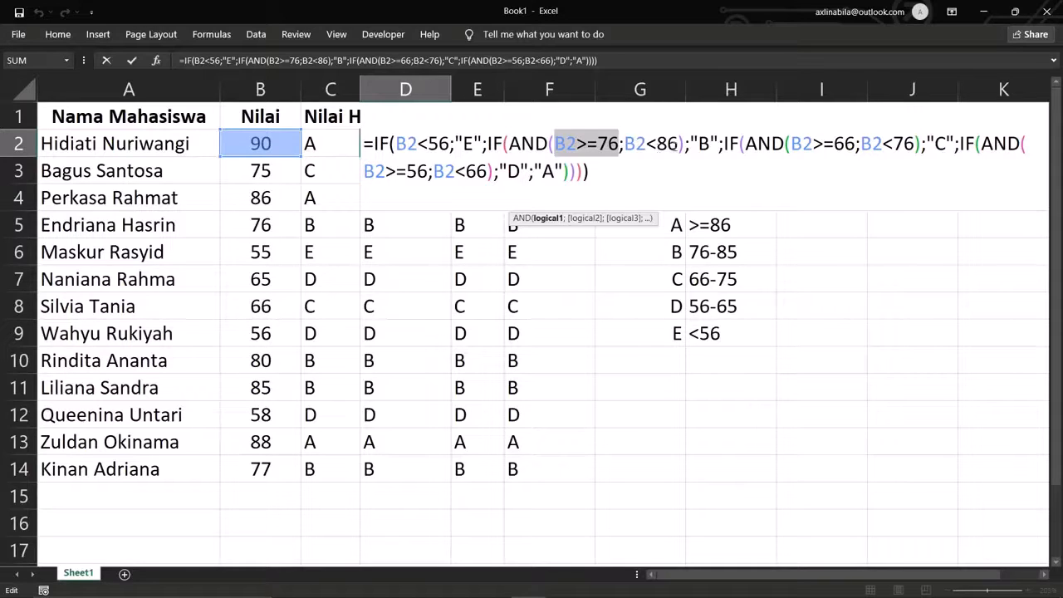
{"action": "left_click_drag", "start_coordinate": [679, 144], "coordinate": [561, 147]}
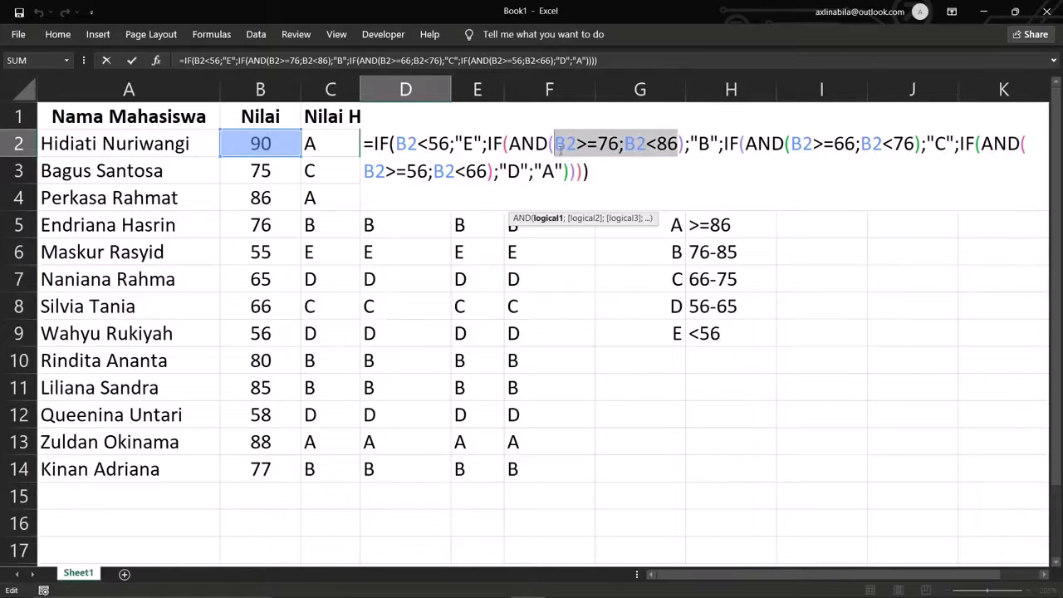
{"action": "double_click", "coordinate": [704, 144]}
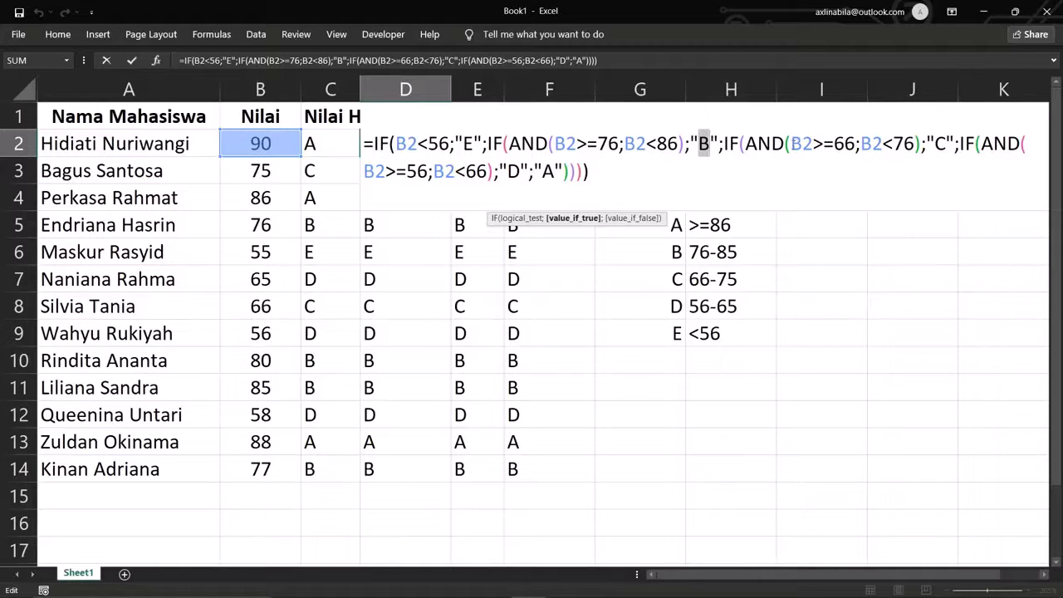
{"action": "left_click", "coordinate": [793, 148]}
{"action": "left_click_drag", "start_coordinate": [792, 146], "coordinate": [914, 147]}
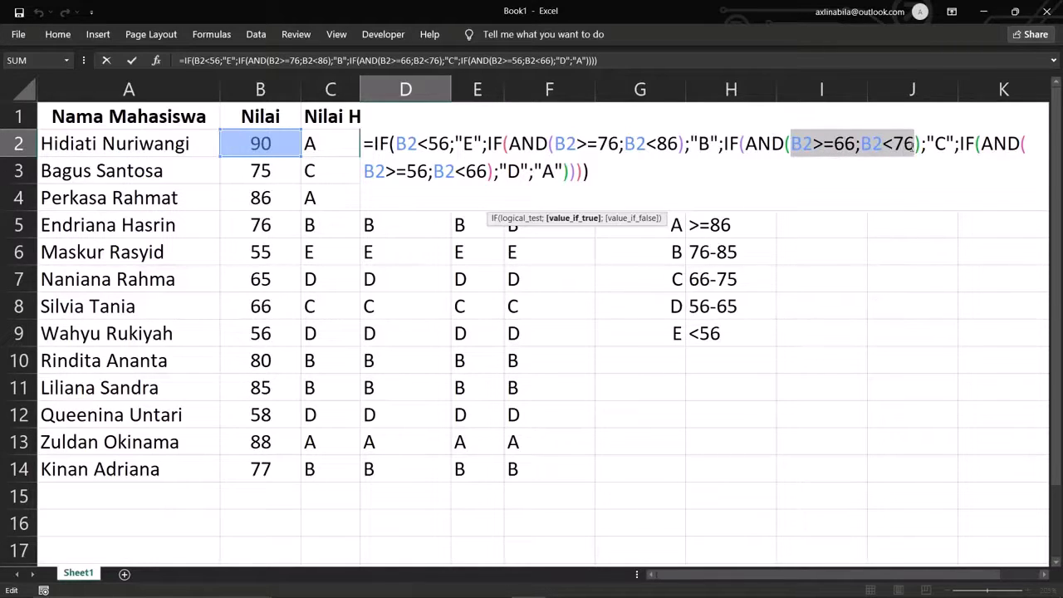
{"action": "left_click", "coordinate": [770, 167]}
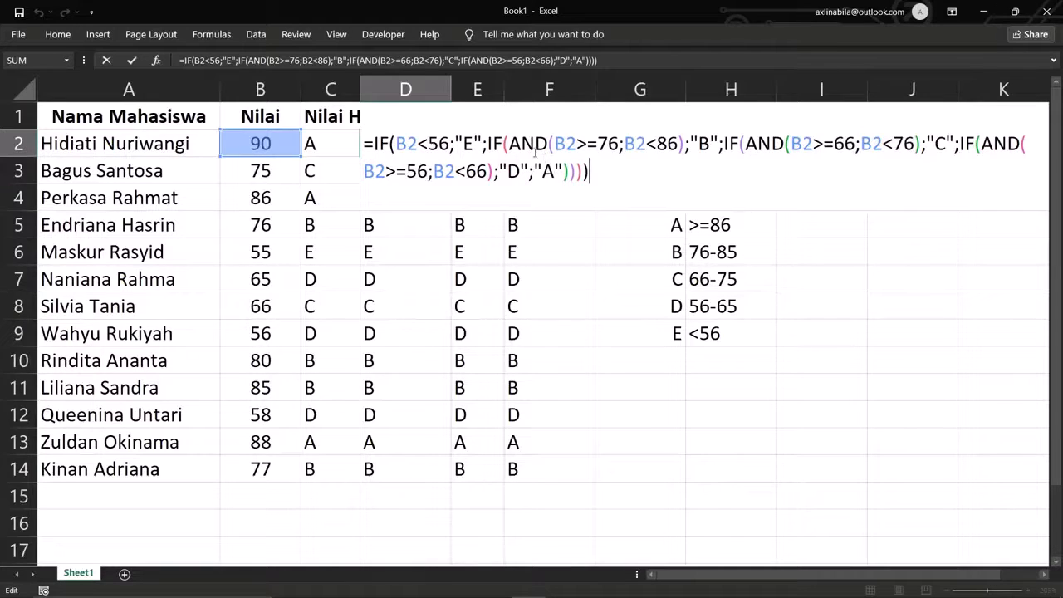
{"action": "left_click_drag", "start_coordinate": [456, 139], "coordinate": [474, 140]}
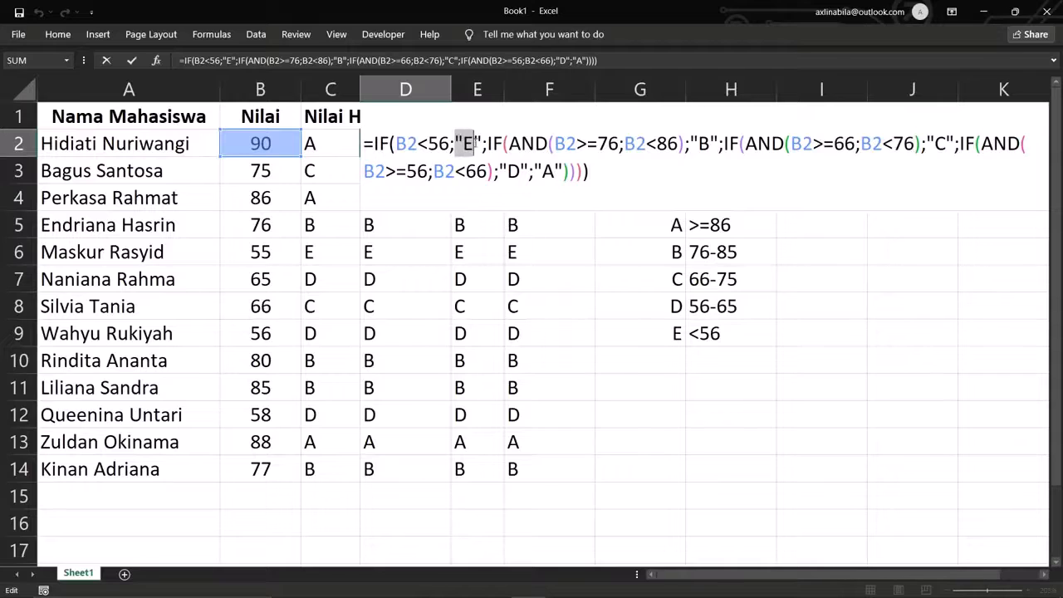
{"action": "left_click_drag", "start_coordinate": [689, 143], "coordinate": [719, 143]}
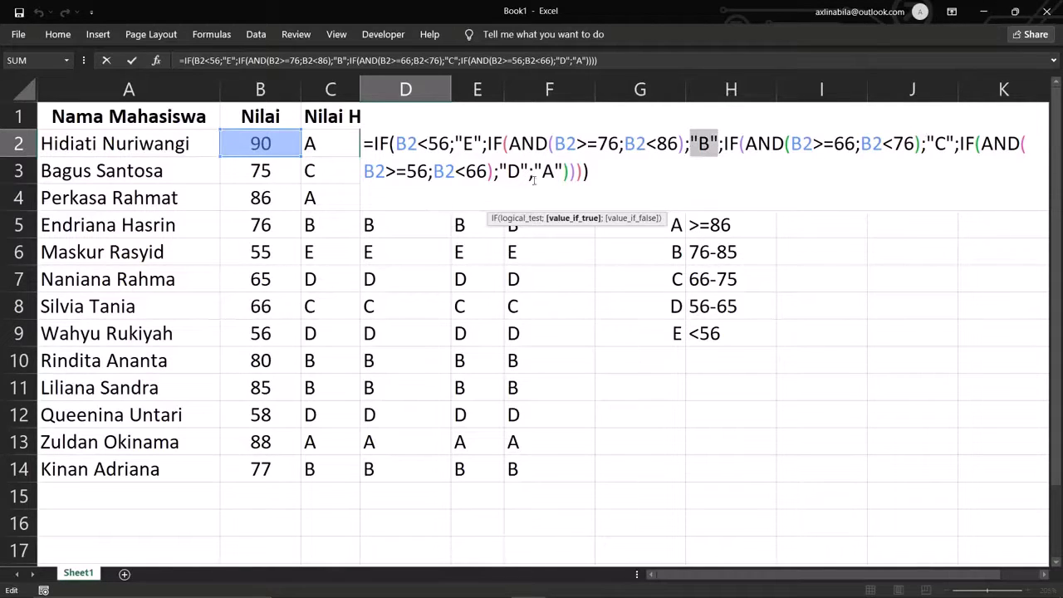
{"action": "key", "text": "Escape"}
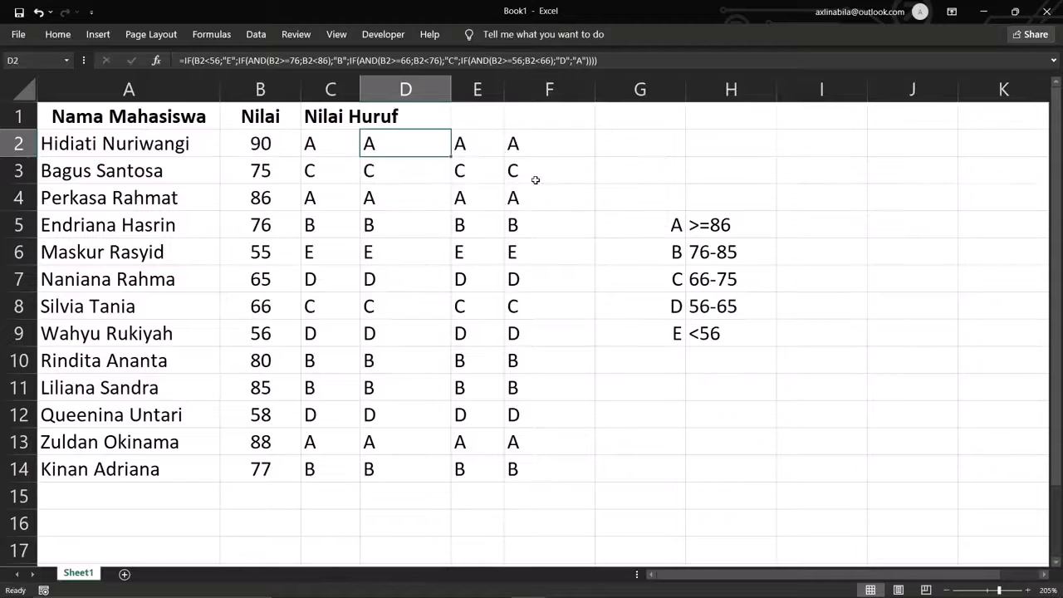
{"action": "key", "text": "Left"}
{"action": "key", "text": "Down"}
{"action": "key", "text": "Down"}
{"action": "key", "text": "Down"}
{"action": "key", "text": "Down"}
{"action": "key", "text": "Down"}
{"action": "key", "text": "Down"}
{"action": "key", "text": "Down"}
{"action": "key", "text": "Down"}
{"action": "key", "text": "Down"}
{"action": "key", "text": "Down"}
{"action": "key", "text": "Down"}
{"action": "key", "text": "Down"}
- Inspect the C2 and E2 formulas, then narrow columns F (to 3.11) and D
{"action": "left_click", "coordinate": [331, 155]}
{"action": "double_click", "coordinate": [331, 155]}
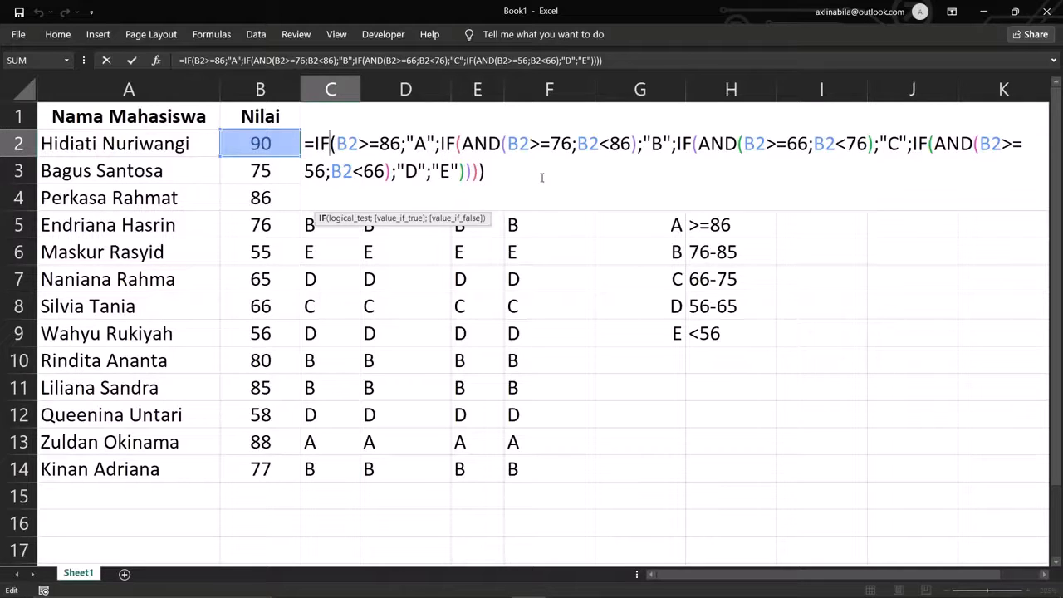
{"action": "key", "text": "Escape"}
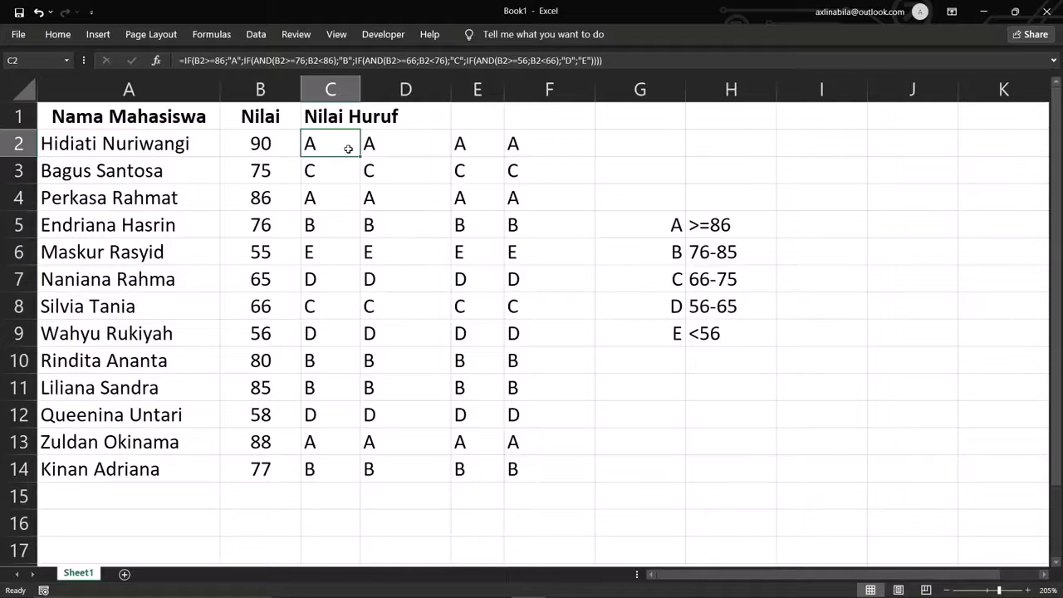
{"action": "left_click", "coordinate": [489, 146]}
{"action": "double_click", "coordinate": [489, 147]}
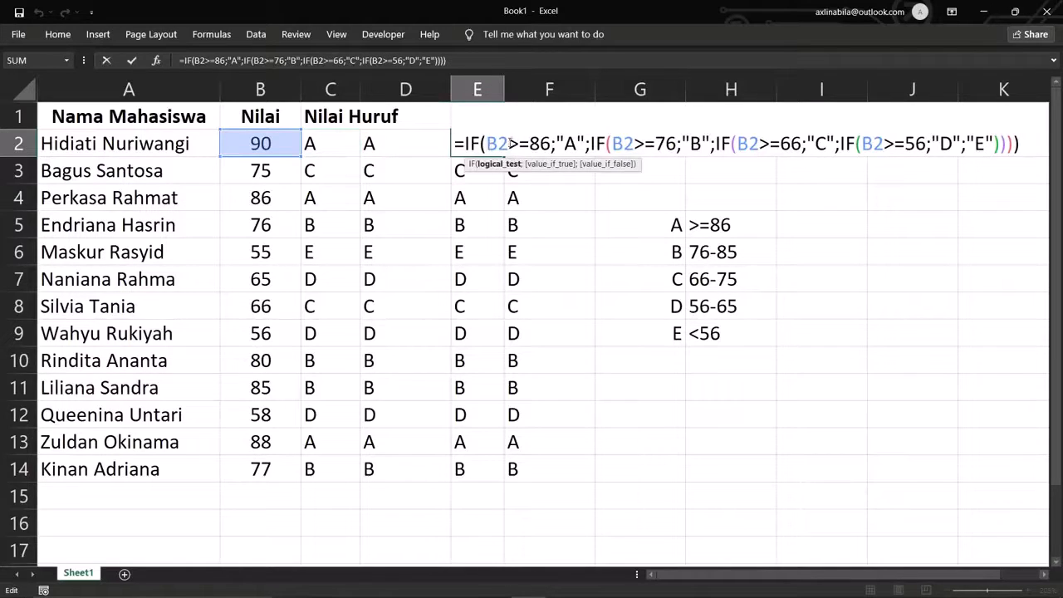
{"action": "left_click", "coordinate": [511, 144]}
{"action": "left_click_drag", "start_coordinate": [512, 144], "coordinate": [551, 145]}
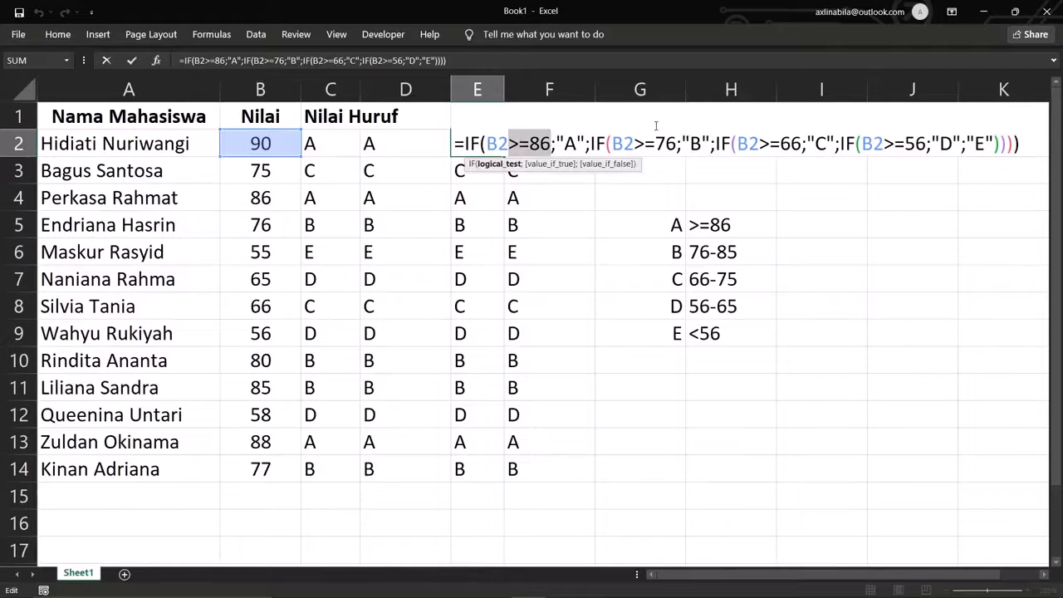
{"action": "key", "text": "Escape"}
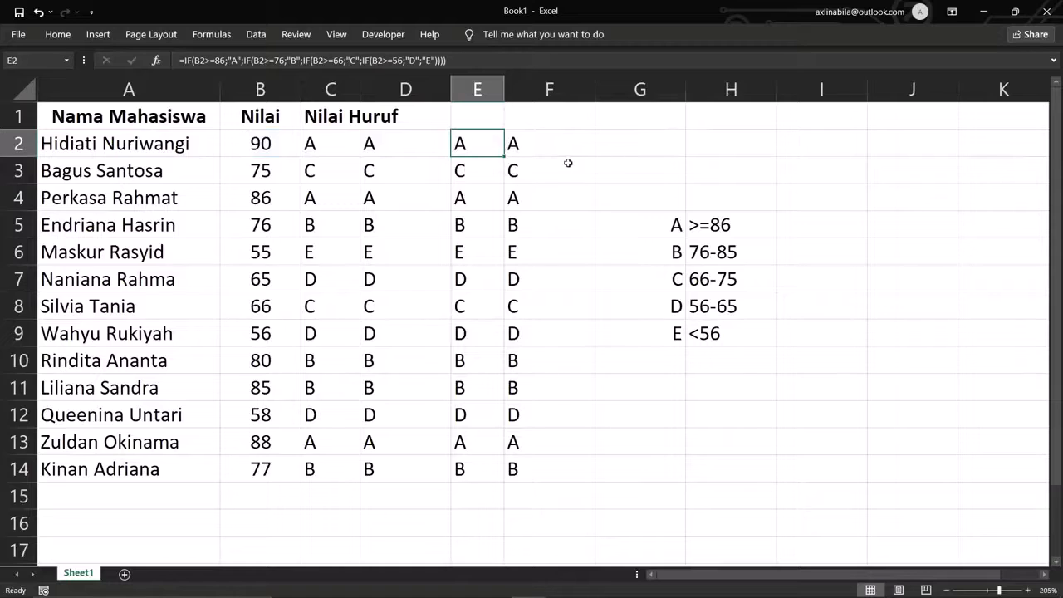
{"action": "left_click_drag", "start_coordinate": [596, 97], "coordinate": [531, 92]}
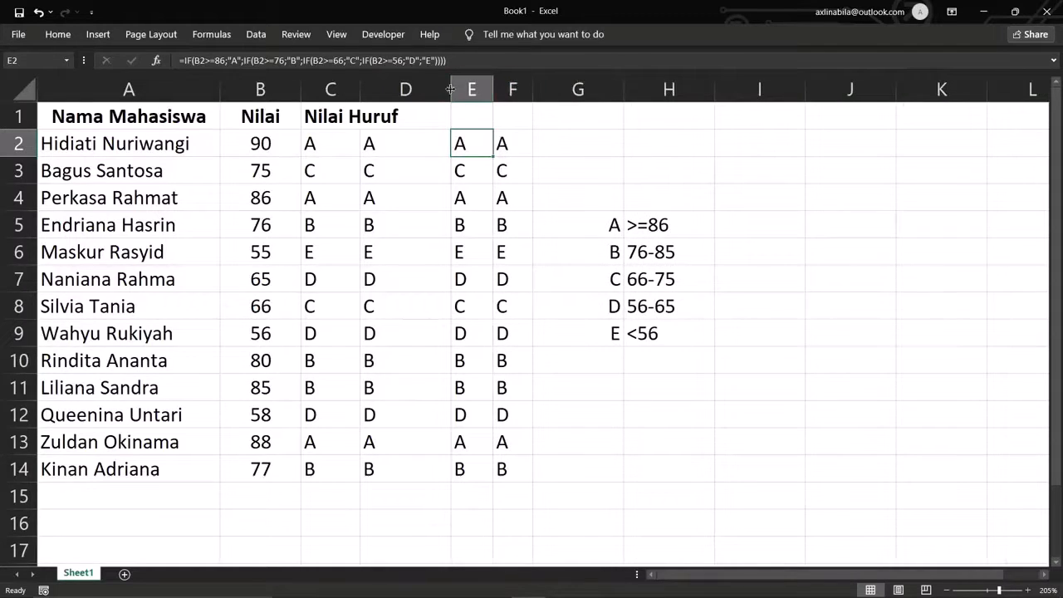
{"action": "left_click_drag", "start_coordinate": [451, 90], "coordinate": [408, 89]}
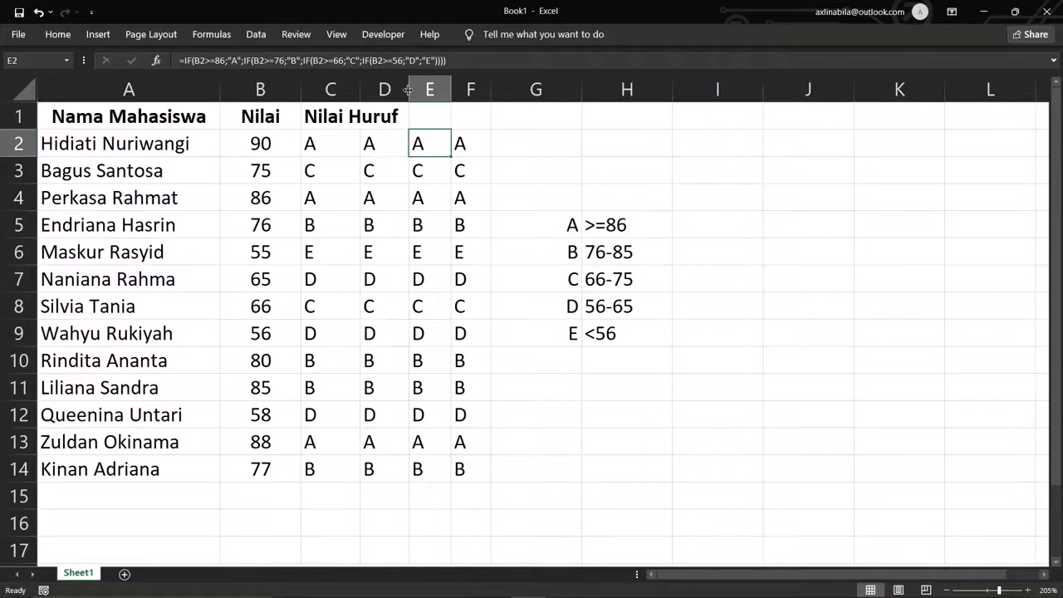
- Uncheck Developer in Options > Customize Ribbon to remove the Developer tab
{"action": "left_click", "coordinate": [386, 35]}
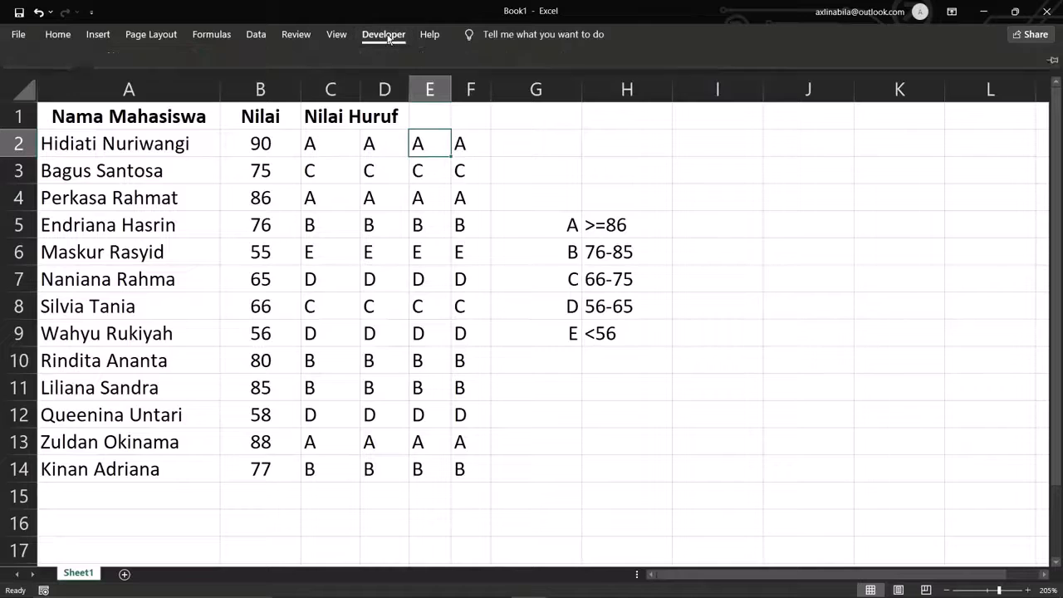
{"action": "left_click", "coordinate": [387, 35]}
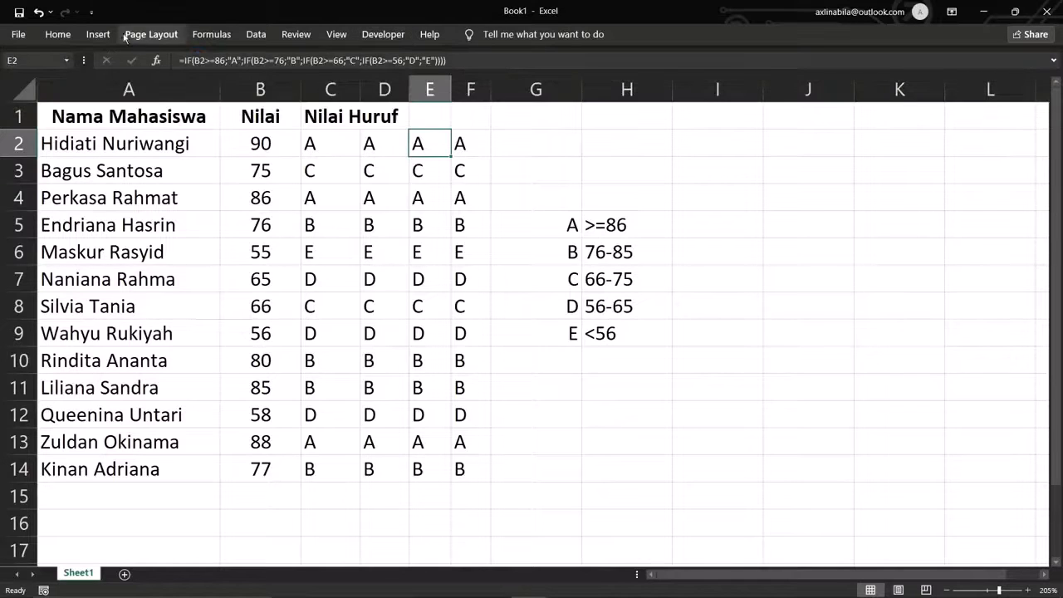
{"action": "left_click", "coordinate": [23, 34]}
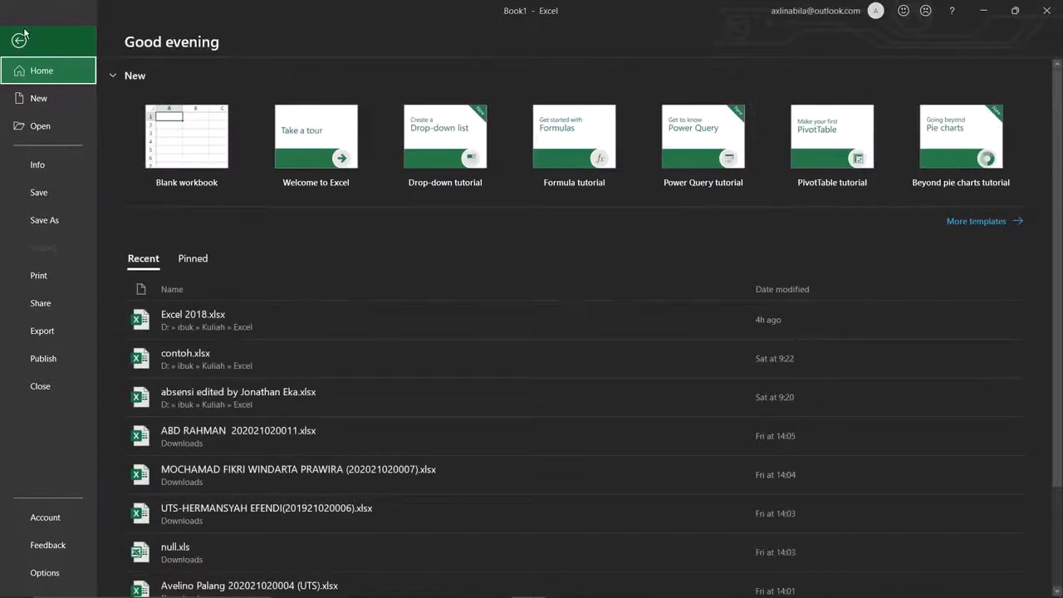
{"action": "left_click", "coordinate": [67, 566]}
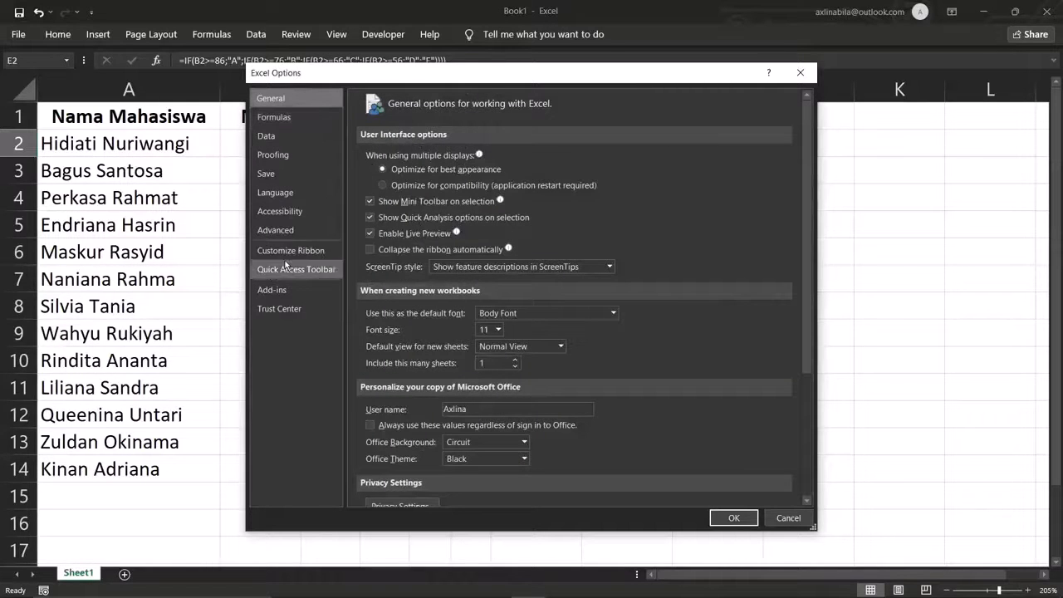
{"action": "left_click", "coordinate": [289, 252]}
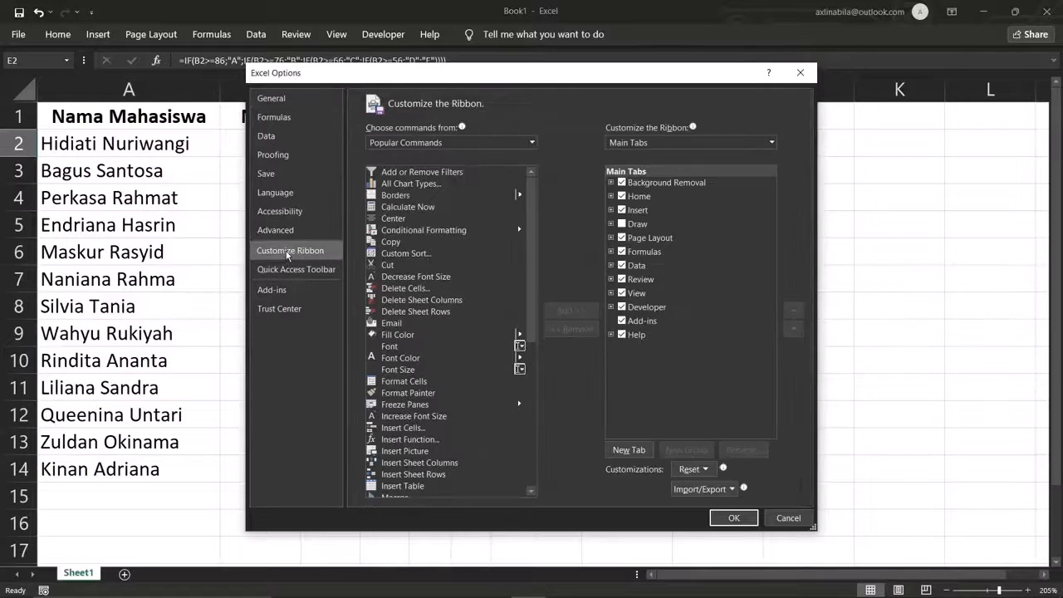
{"action": "left_click", "coordinate": [621, 306]}
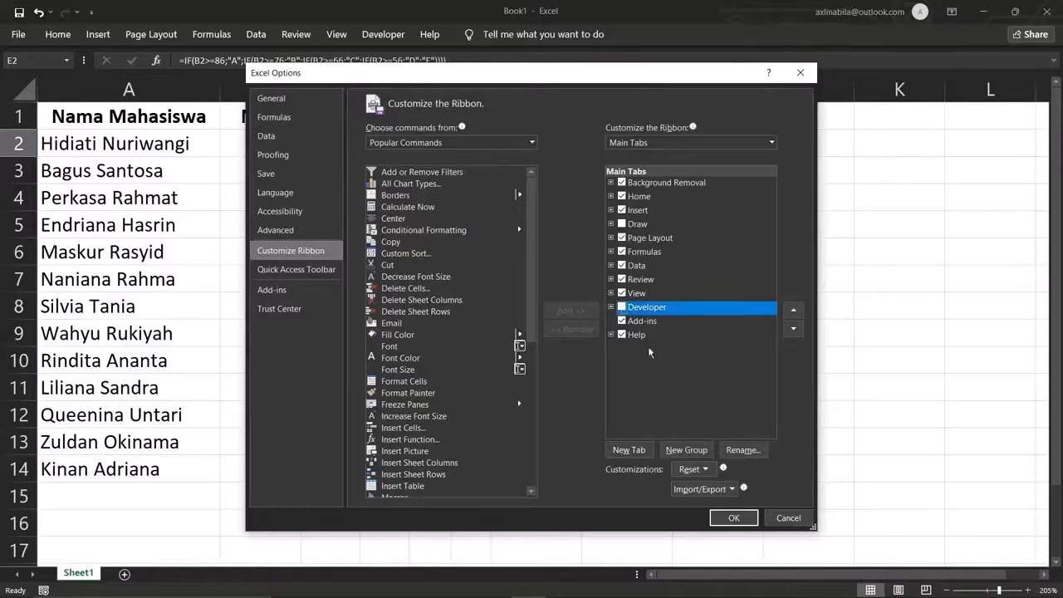
{"action": "left_click", "coordinate": [726, 516]}
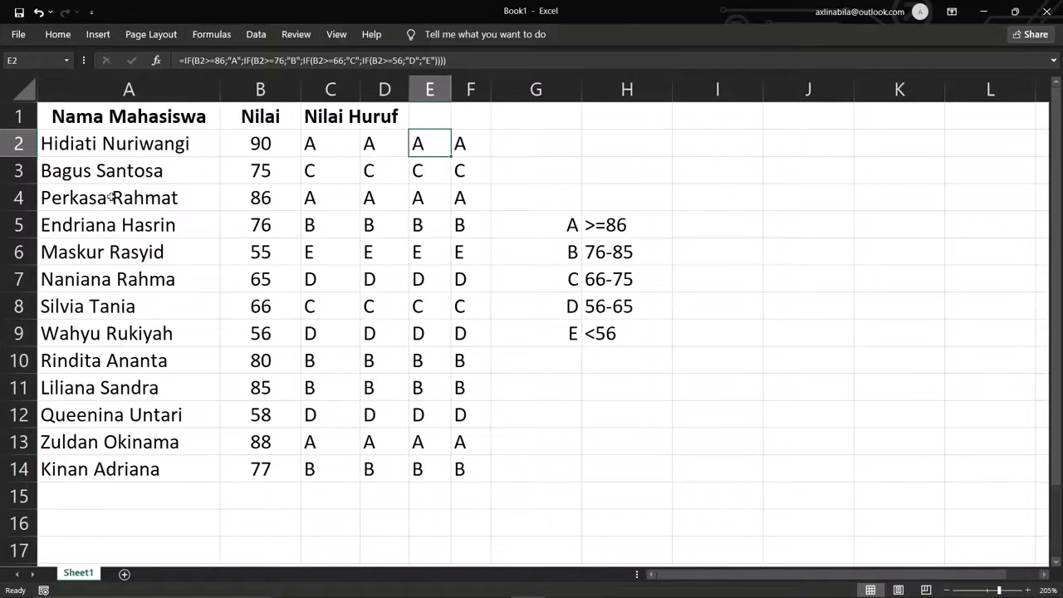
- Re-enable the Developer tab by checking it under Customize Ribbon's Main Tabs
{"action": "left_click", "coordinate": [22, 37]}
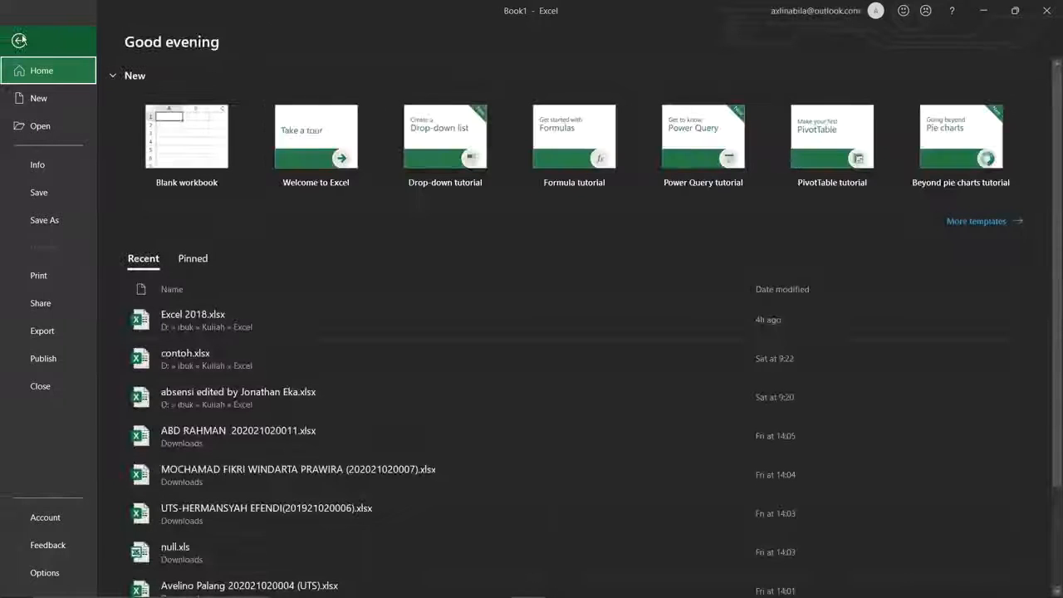
{"action": "left_click", "coordinate": [45, 573]}
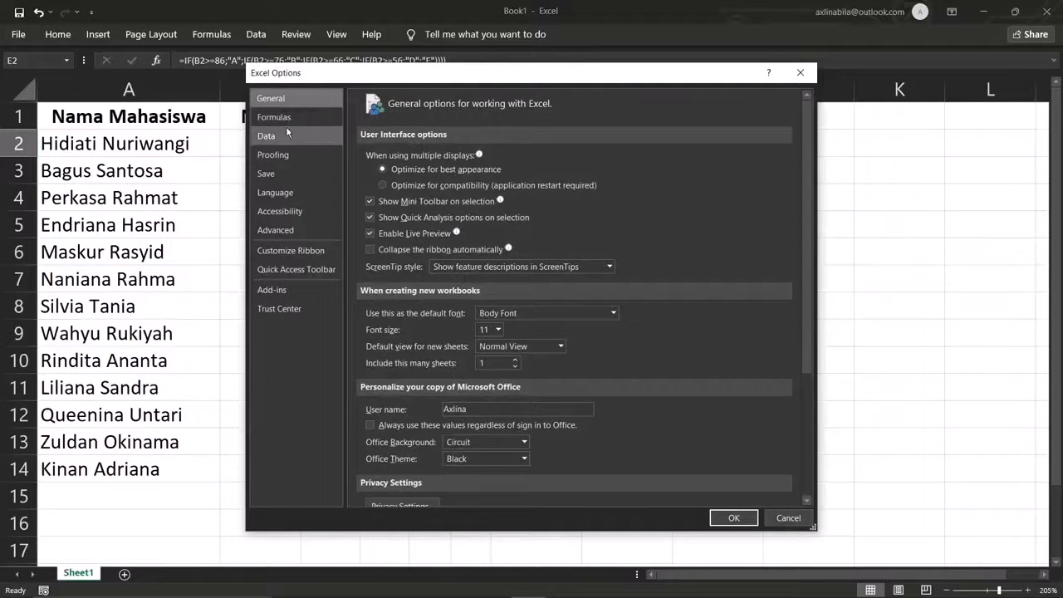
{"action": "left_click", "coordinate": [294, 253]}
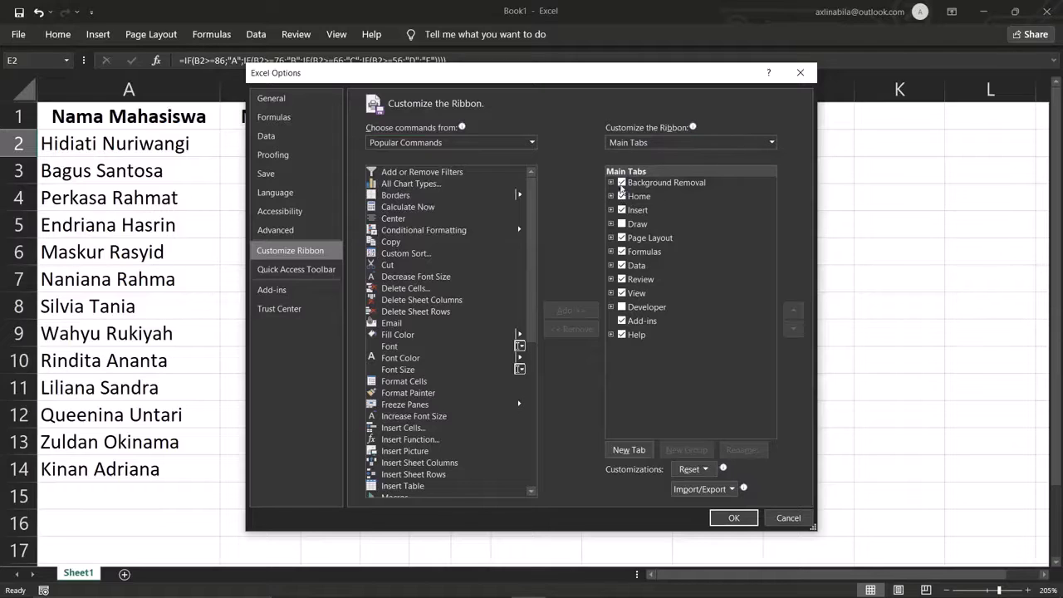
{"action": "left_click", "coordinate": [633, 309]}
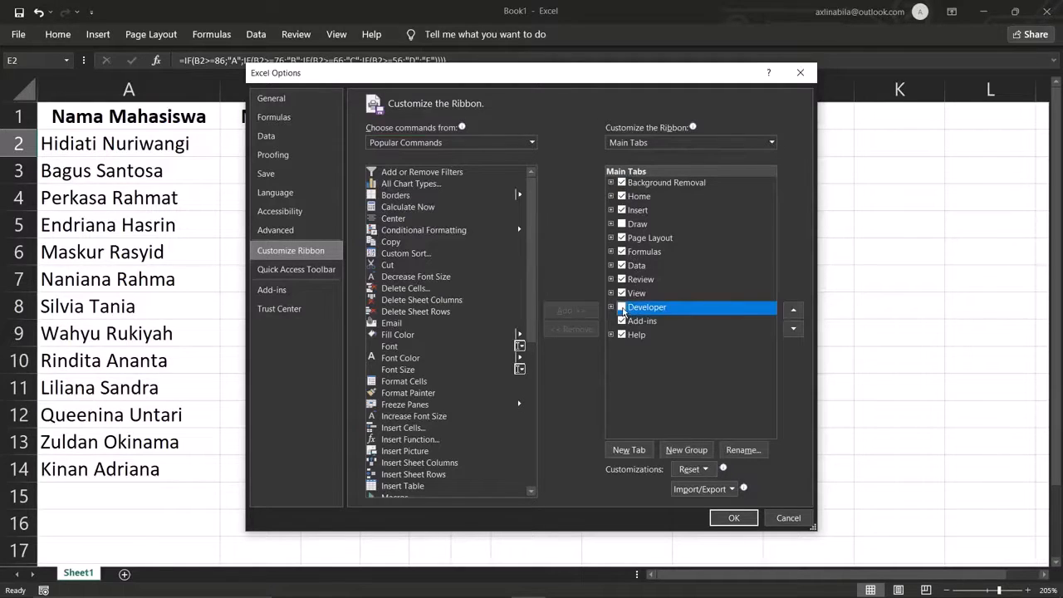
{"action": "left_click", "coordinate": [622, 308]}
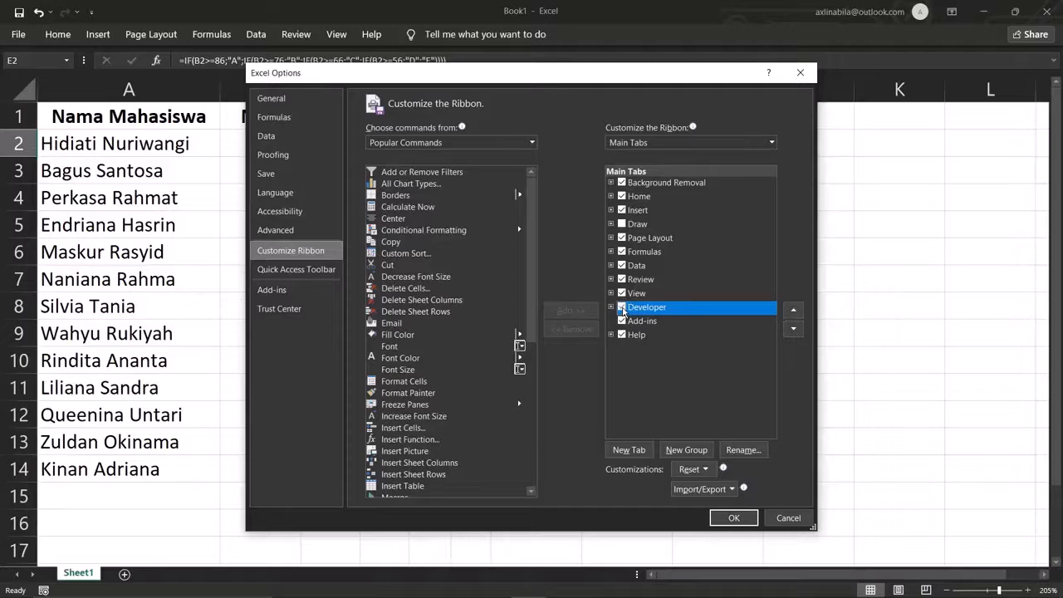
{"action": "left_click", "coordinate": [734, 518]}
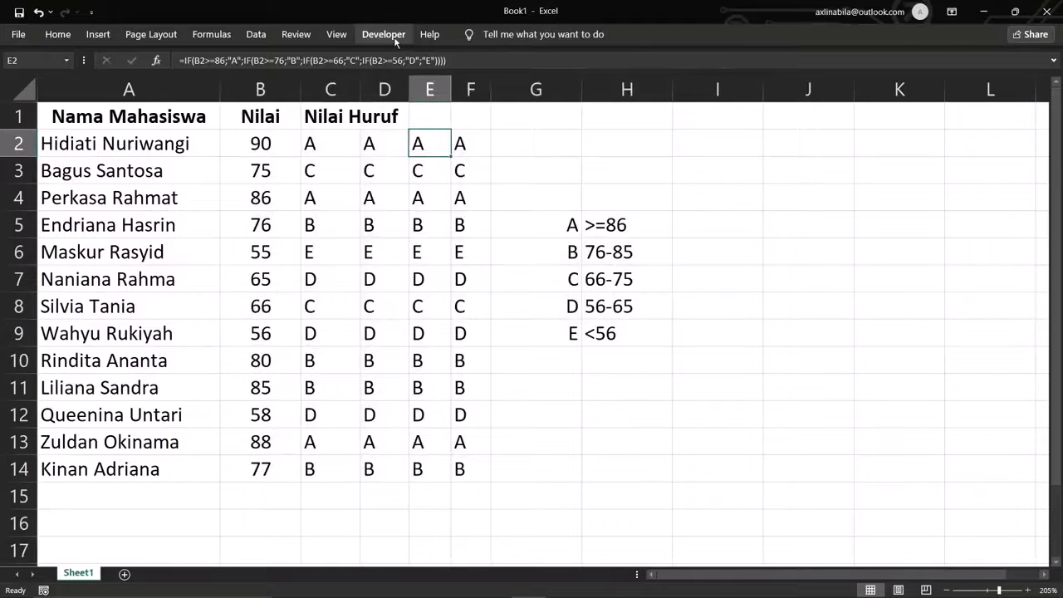
- Move the grade-range legend from G5:H9 to I5:J9 and show the Developer tab
{"action": "left_click", "coordinate": [585, 163]}
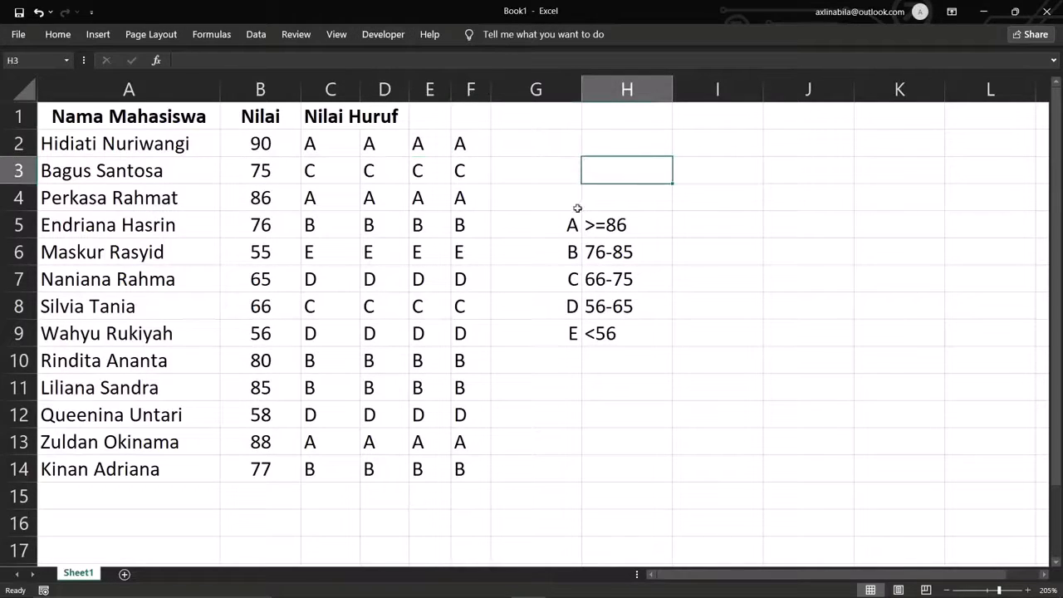
{"action": "left_click_drag", "start_coordinate": [572, 225], "coordinate": [619, 334]}
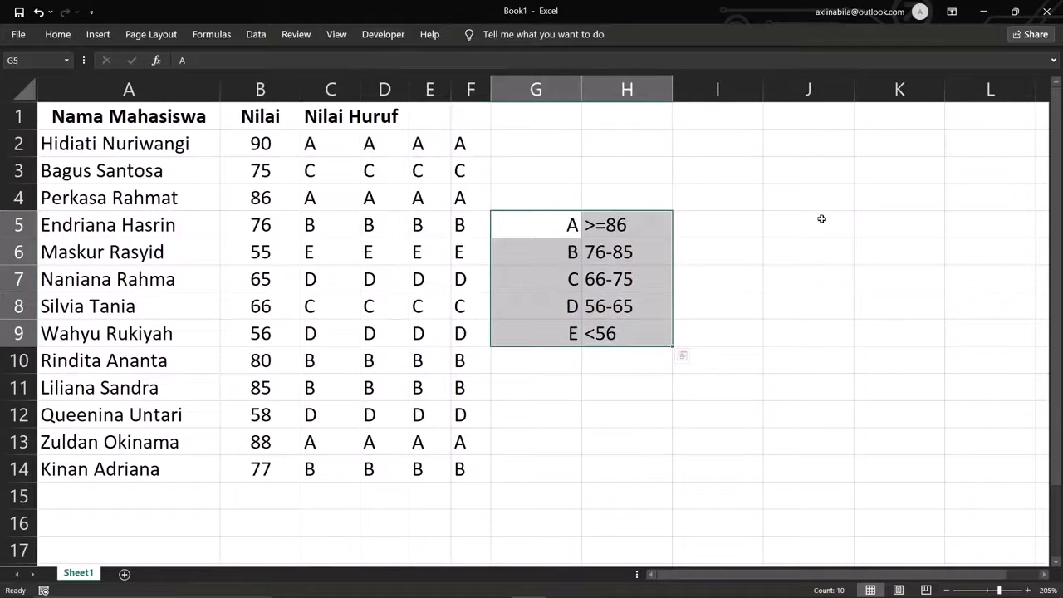
{"action": "left_click_drag", "start_coordinate": [658, 211], "coordinate": [802, 225]}
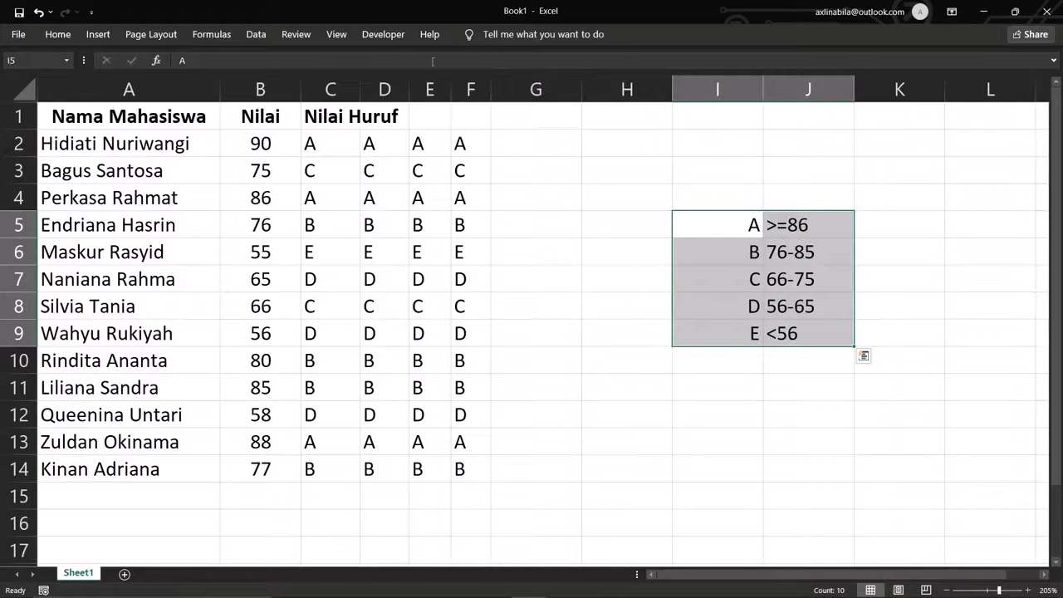
{"action": "left_click", "coordinate": [385, 36]}
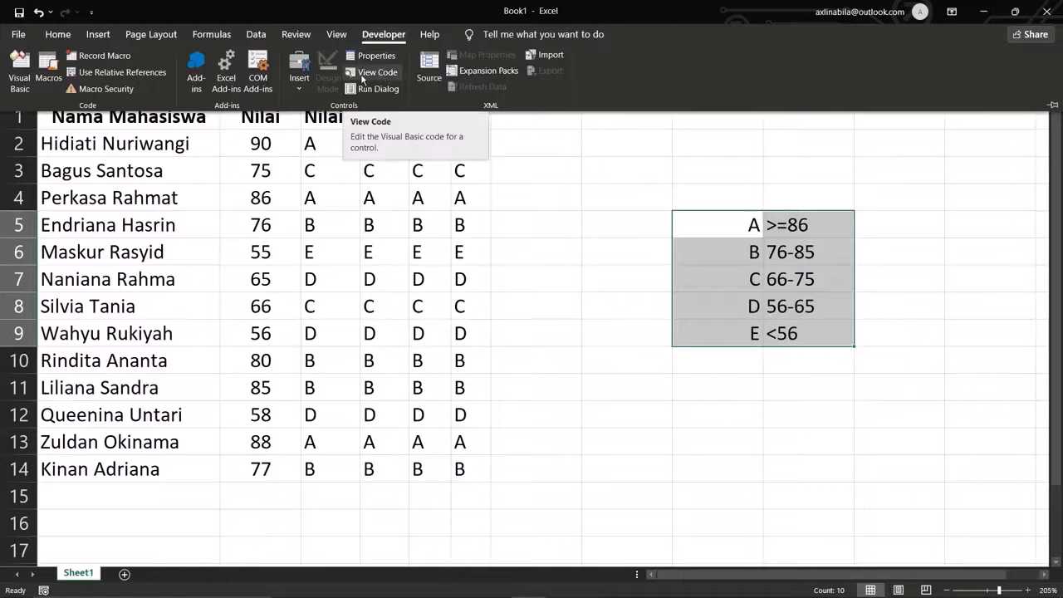
- Open the VBA editor via View Code, close Sheet1's code window, and insert Module1
{"action": "left_click", "coordinate": [380, 77]}
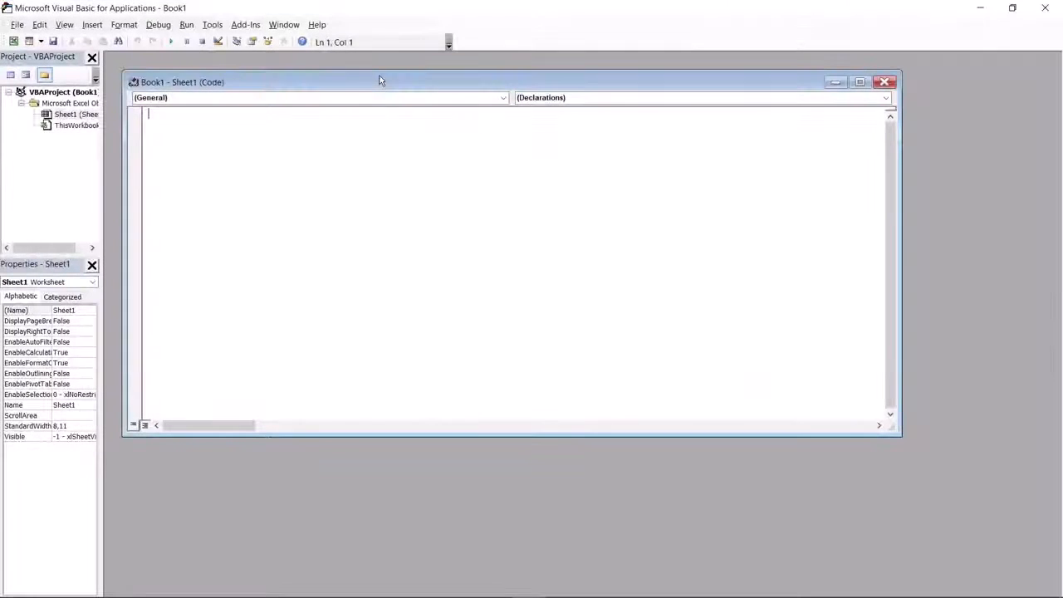
{"action": "left_click", "coordinate": [884, 81]}
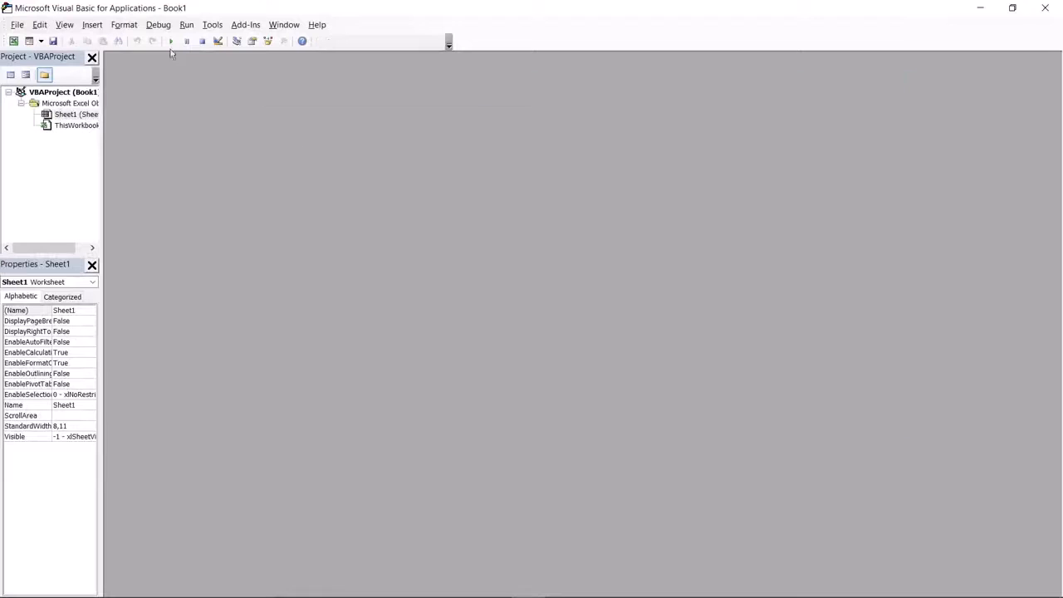
{"action": "left_click", "coordinate": [92, 27]}
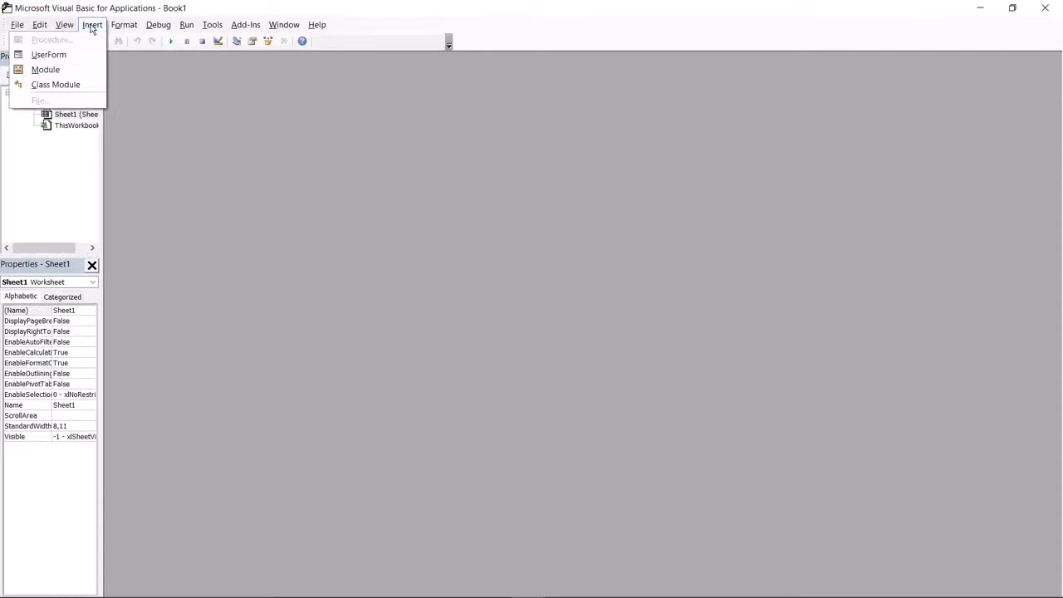
{"action": "left_click", "coordinate": [58, 73]}
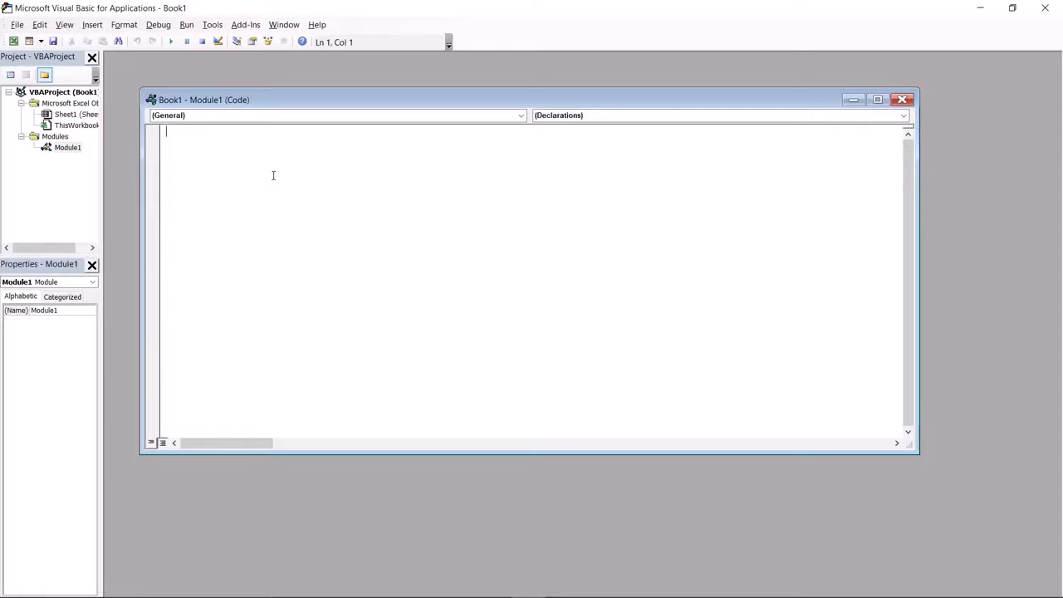
- Write the header Function Nilaihuruf(Nilai As Integer) in Module1
{"action": "type", "text": "Function Nilaihuru"}
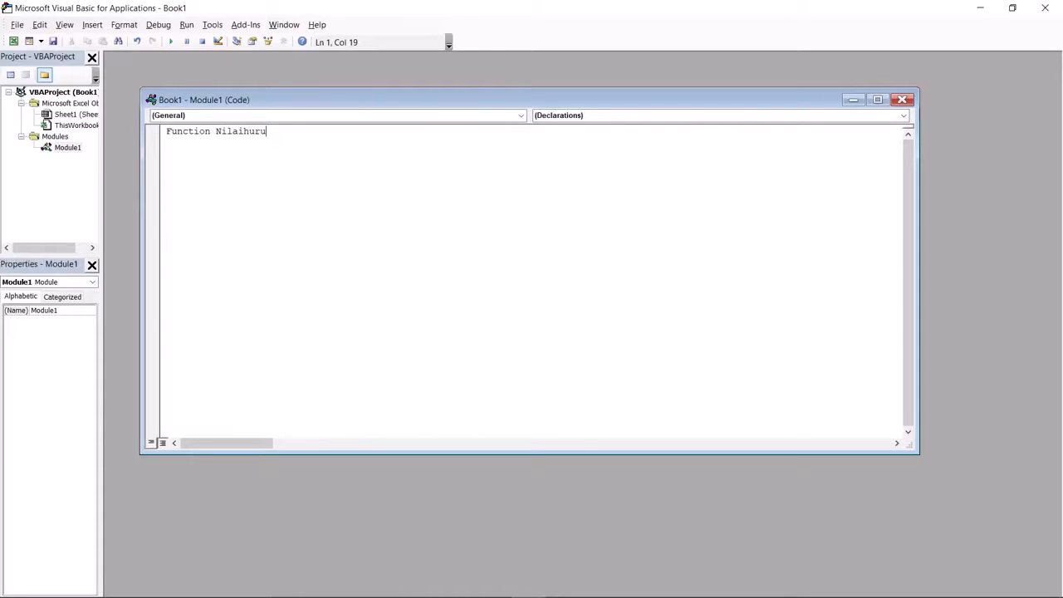
{"action": "type", "text": "f"}
{"action": "type", "text": "("}
{"action": "key", "text": "BackSpace"}
{"action": "key", "text": "BackSpace"}
{"action": "type", "text": "z("}
{"action": "key", "text": "BackSpace"}
{"action": "key", "text": "BackSpace"}
{"action": "type", "text": "(Nilai as int"}
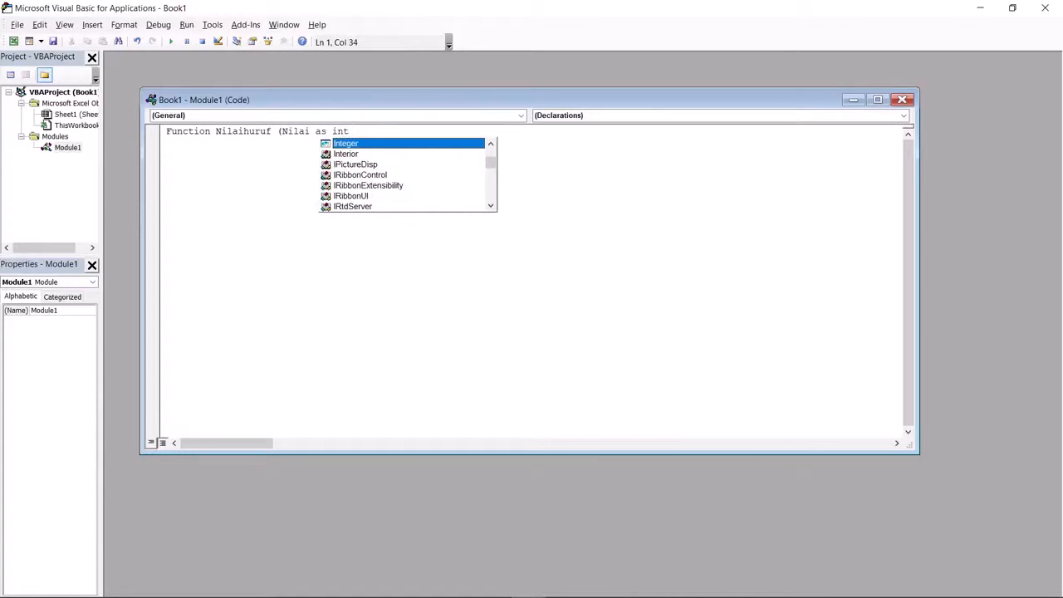
{"action": "double_click", "coordinate": [352, 145]}
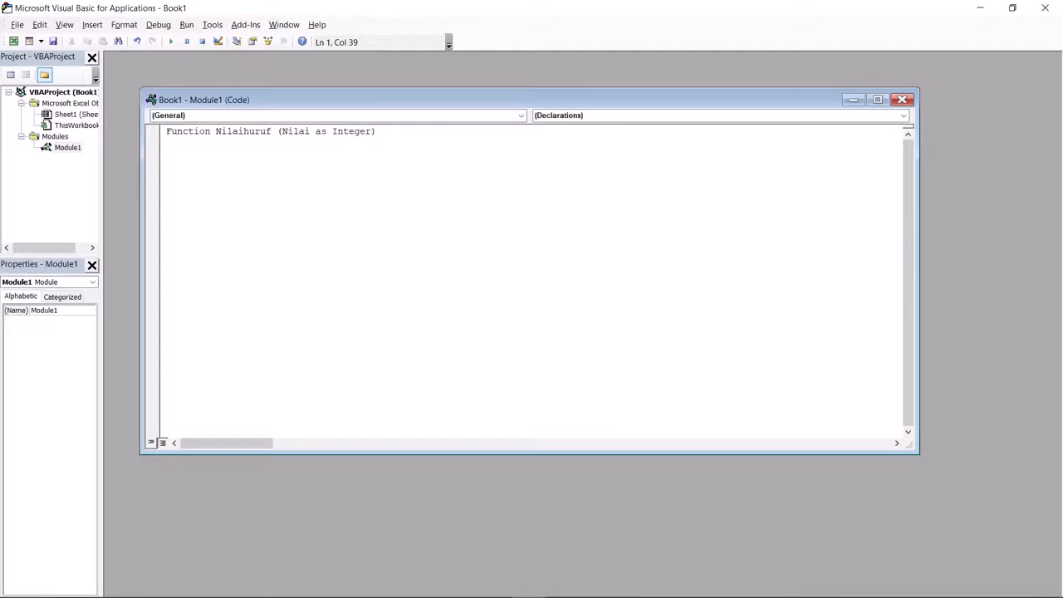
{"action": "key", "text": "Return"}
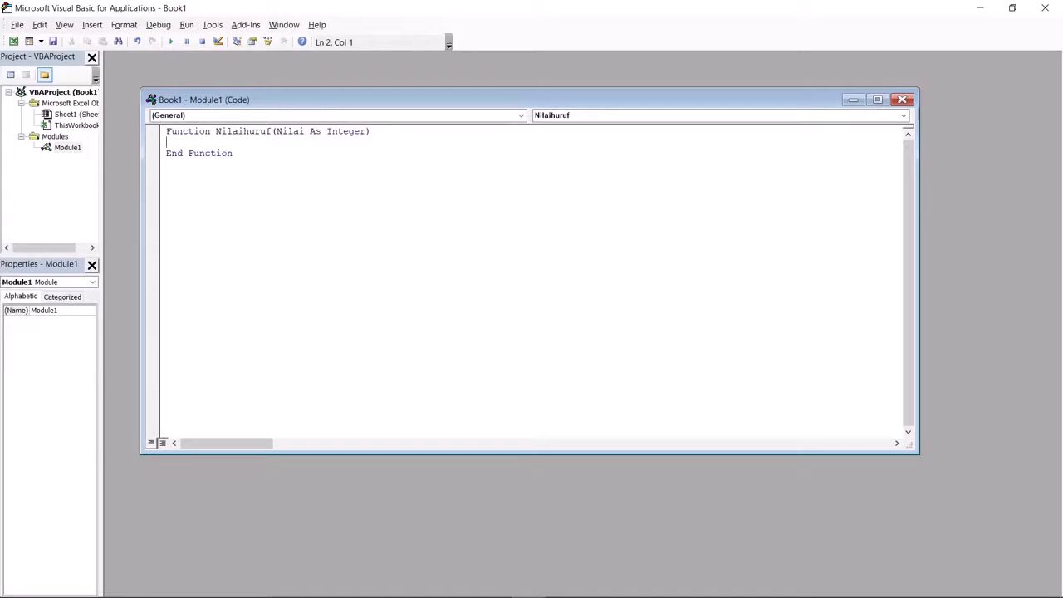
- Declare Dim Ubah As String inside the function
{"action": "type", "text": "Dim"}
{"action": "type", "text": "Ubah"}
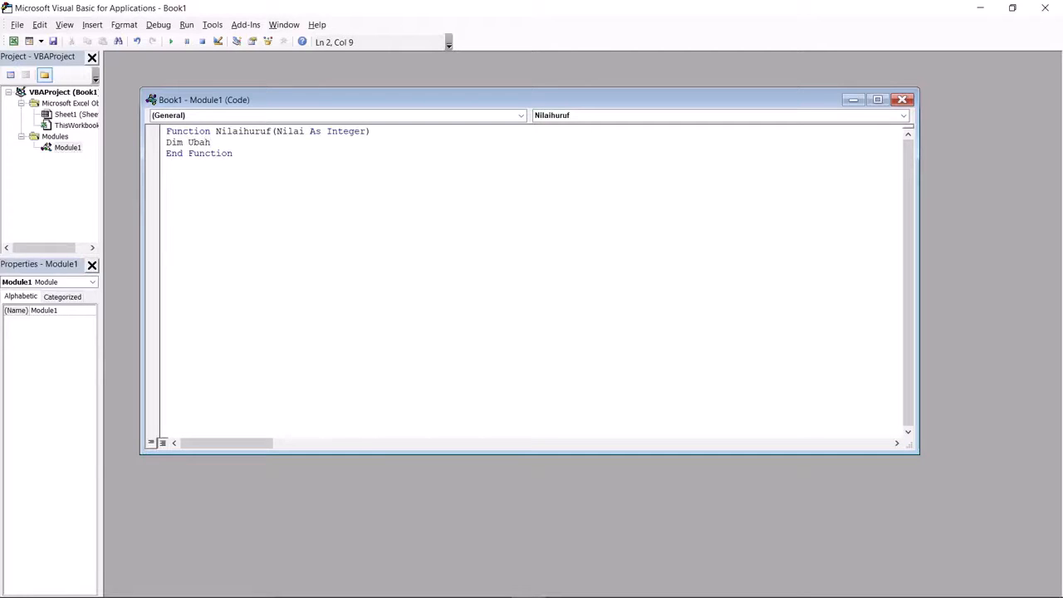
{"action": "type", "text": " as "}
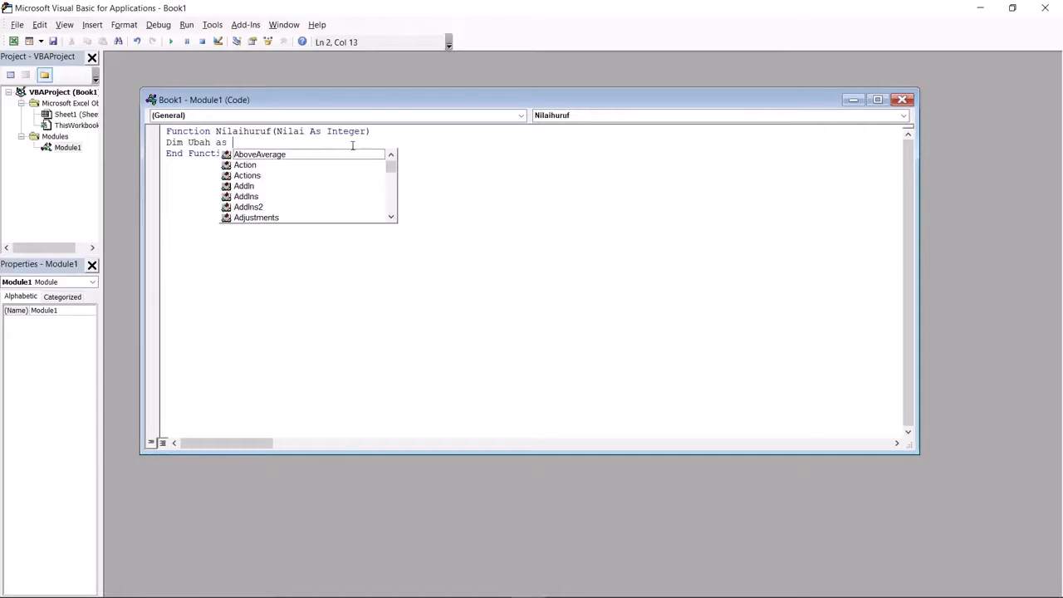
{"action": "type", "text": "str"}
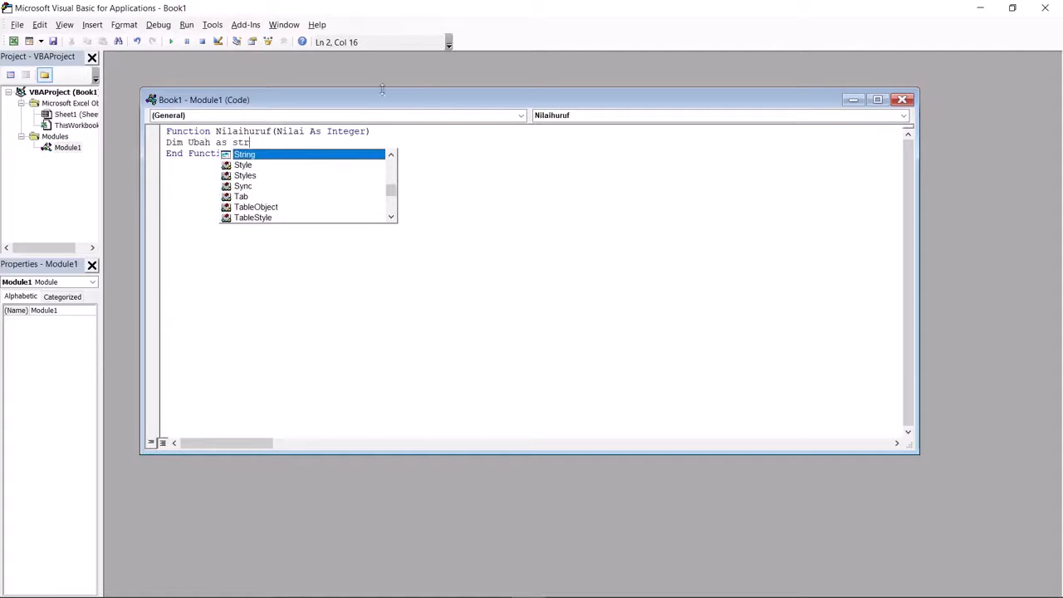
{"action": "double_click", "coordinate": [266, 157]}
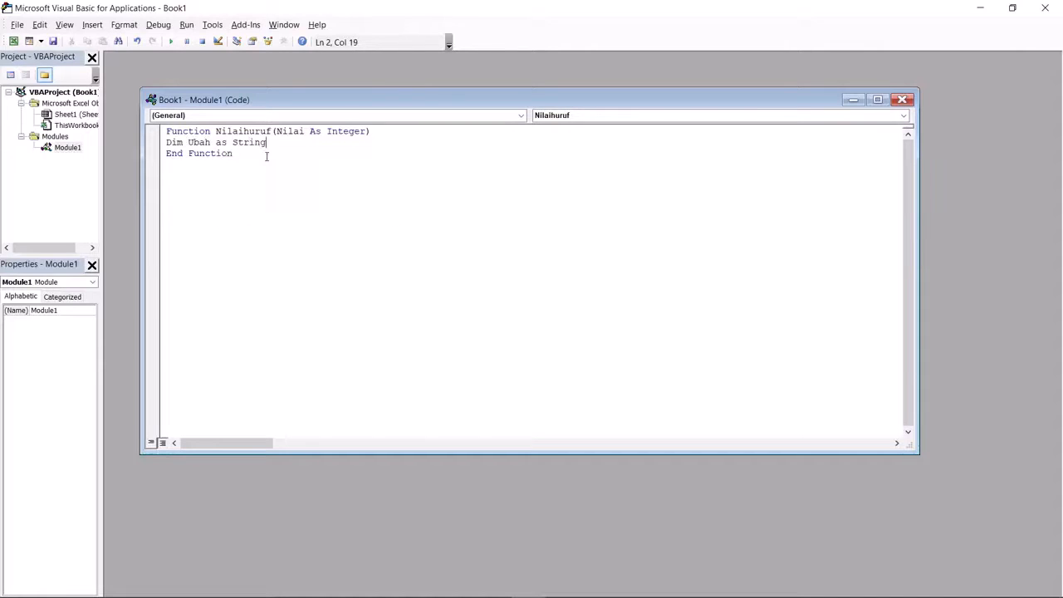
{"action": "key", "text": "Return"}
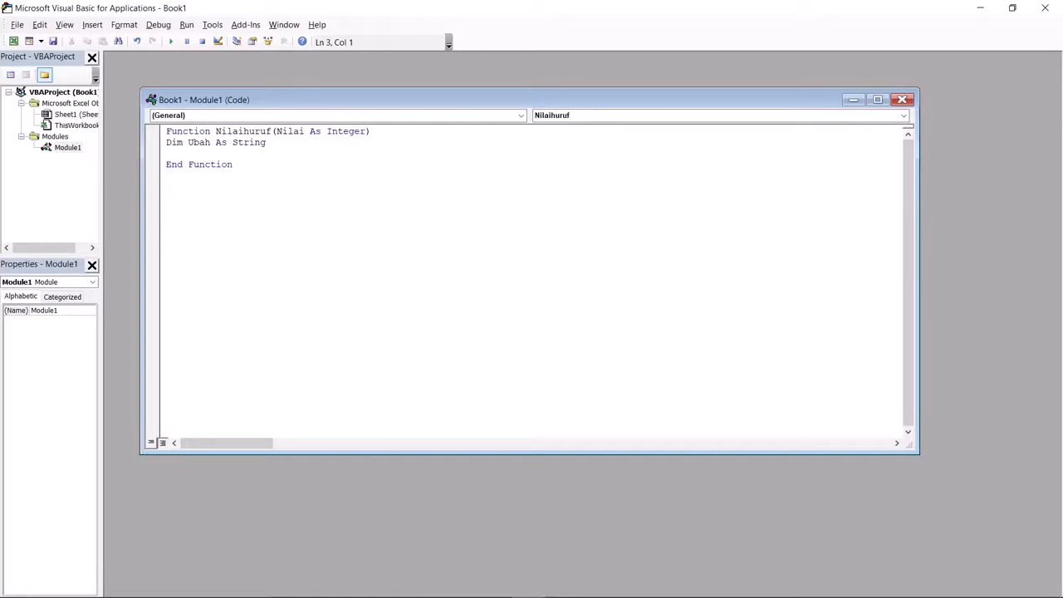
- Add Select Case Nilai with a Case Is < 56 branch setting Ubah = "E"
{"action": "type", "text": "Select case Nilai"}
{"action": "key", "text": "Return"}
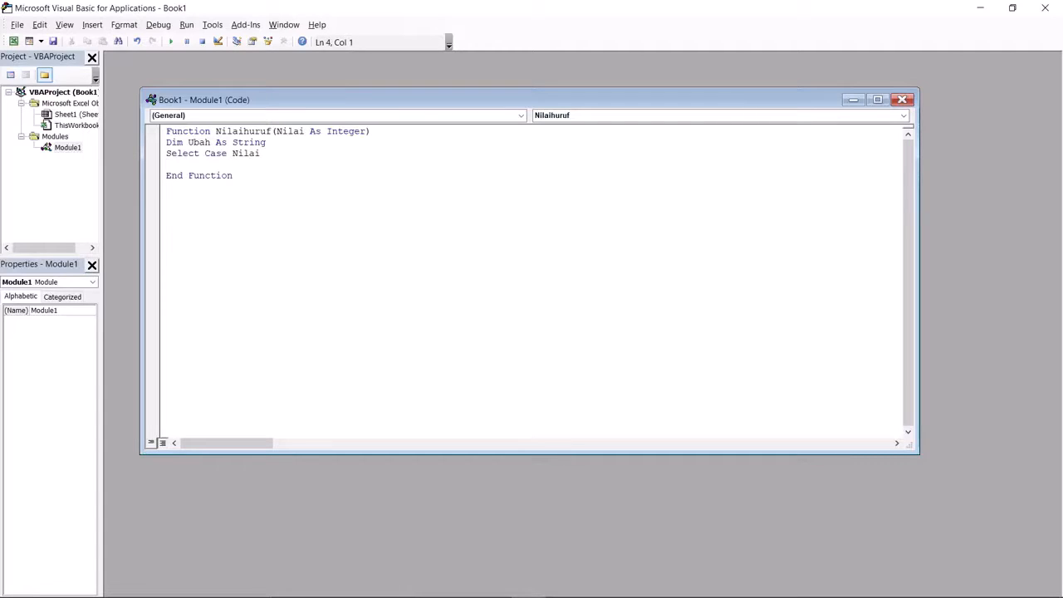
{"action": "key", "text": "Tab"}
{"action": "type", "text": "case is <56"}
{"action": "key", "text": "Return"}
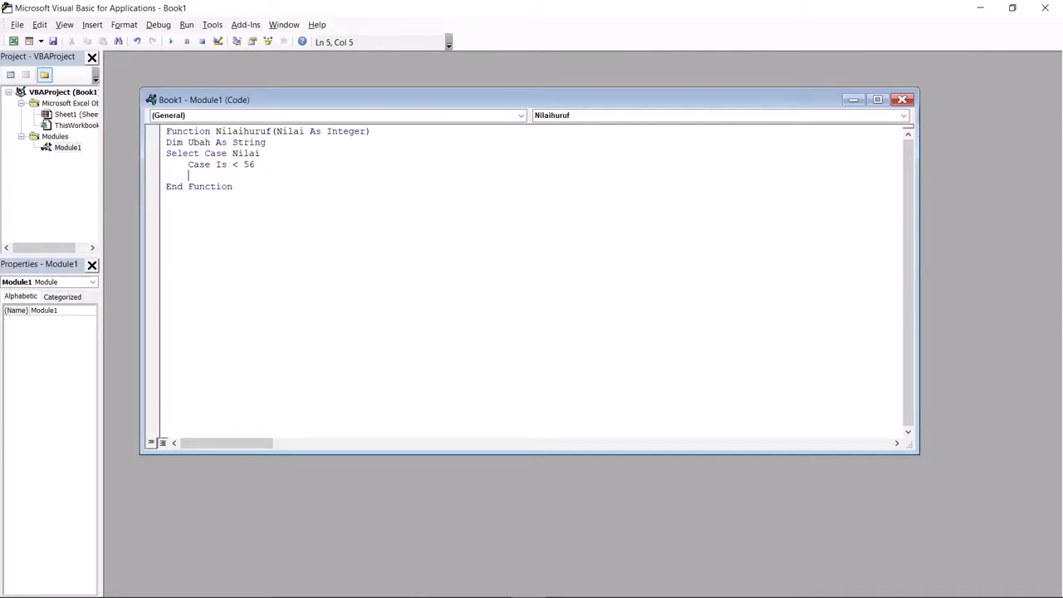
{"action": "type", "text": "ubah=\"E\""}
{"action": "key", "text": "Return"}
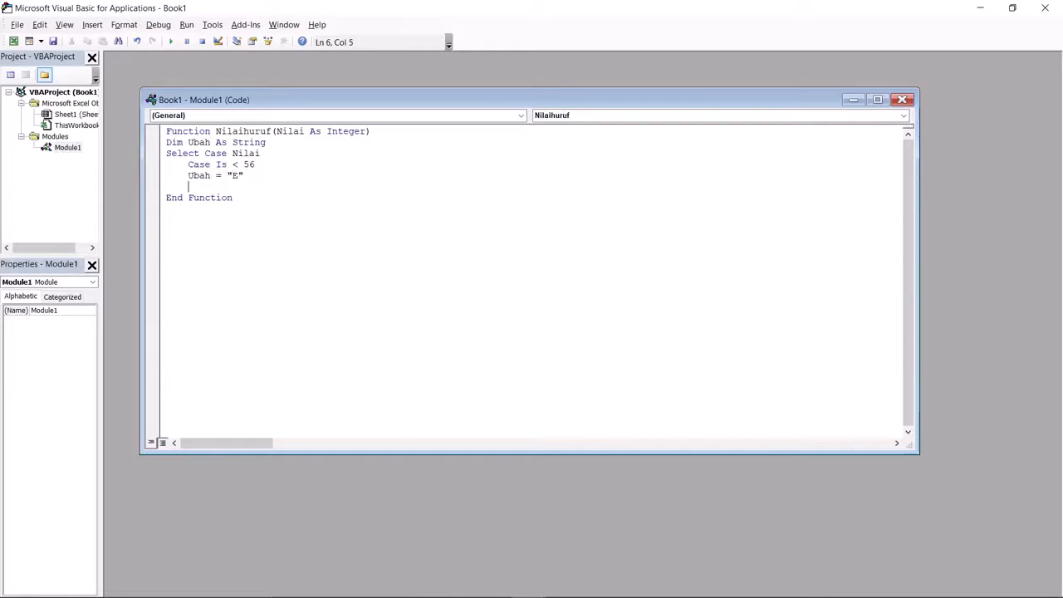
{"action": "type", "text": "case"}
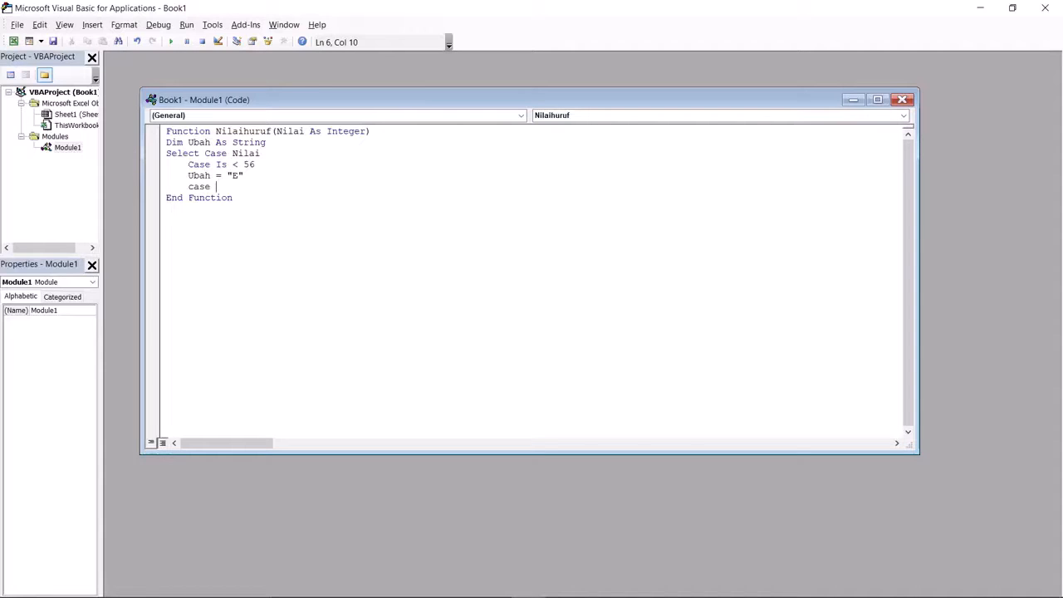
- Add a Case 56 To 85 branch setting Ubah = "D", then begin the next case line
{"action": "type", "text": "56 to 85"}
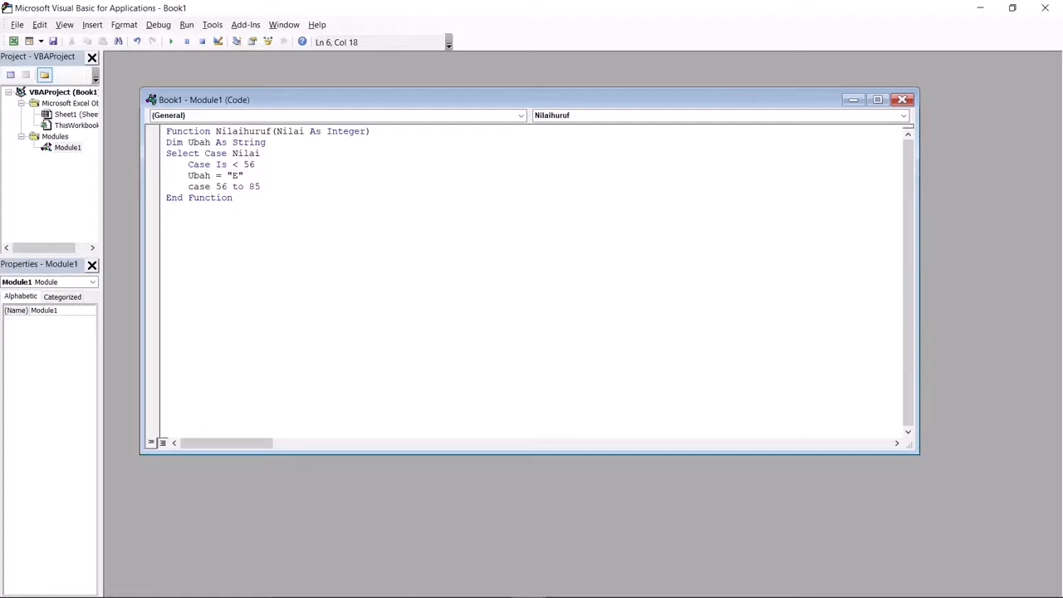
{"action": "key", "text": "Return"}
{"action": "type", "text": "Ubah "}
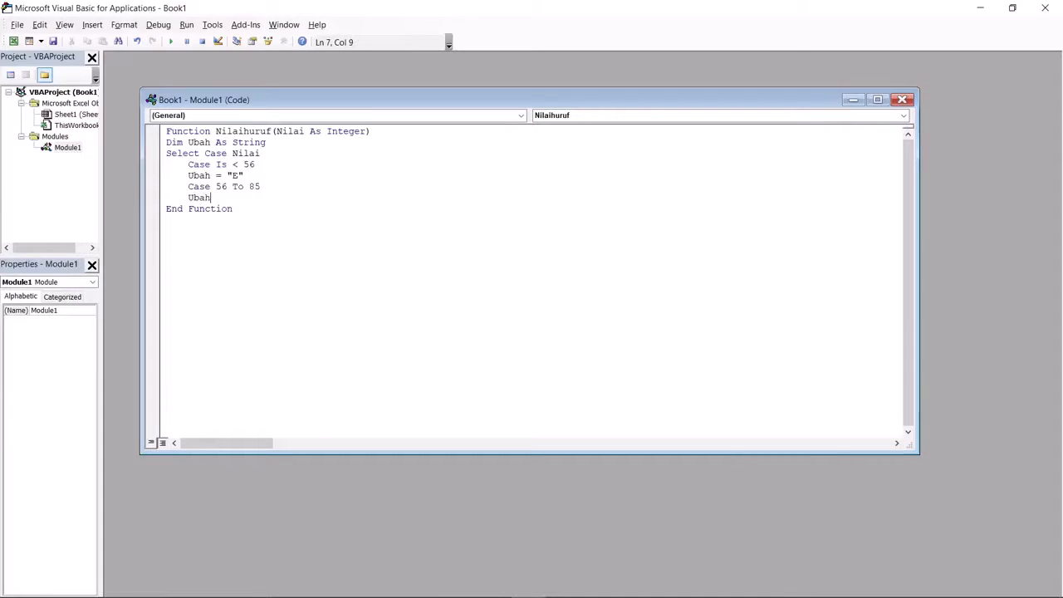
{"action": "type", "text": "= \"D\""}
{"action": "key", "text": "Return"}
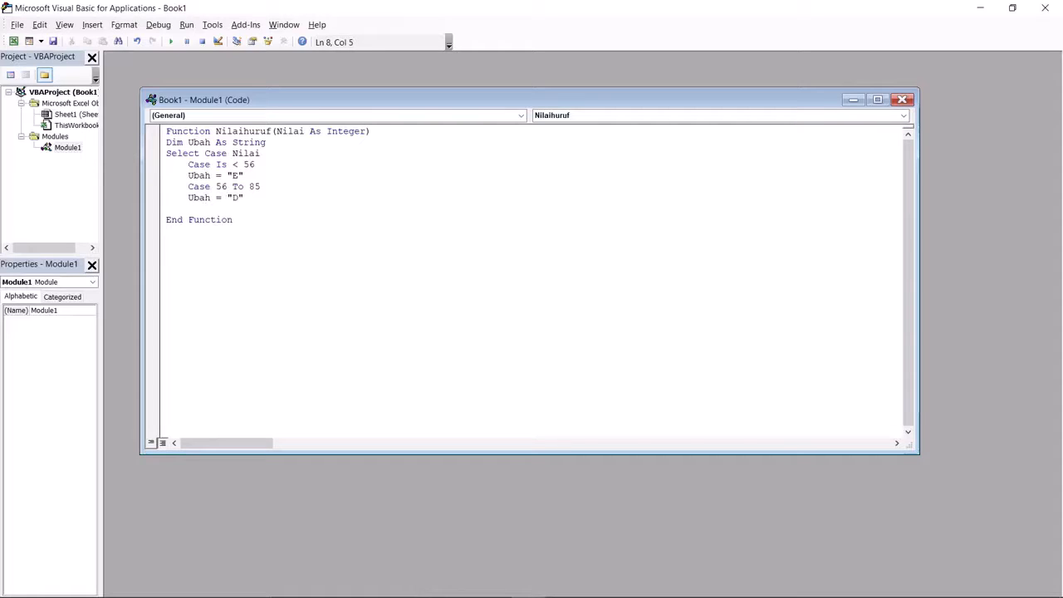
{"action": "type", "text": "case"}
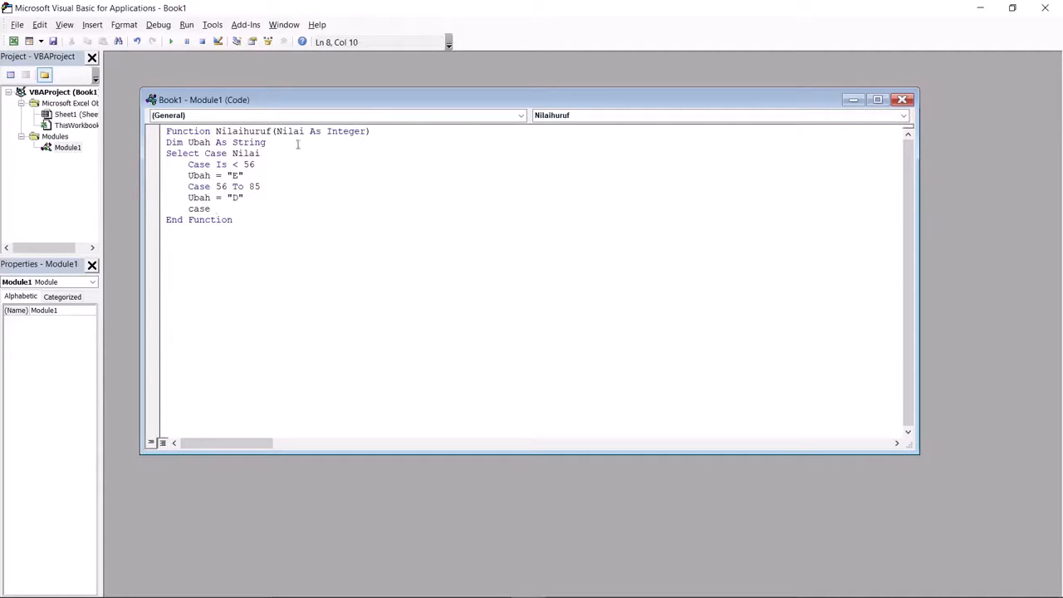
- Dismiss the compile error, delete the stray 'case', change 85 to 65, and start Case 66 To 75
{"action": "left_click", "coordinate": [256, 190]}
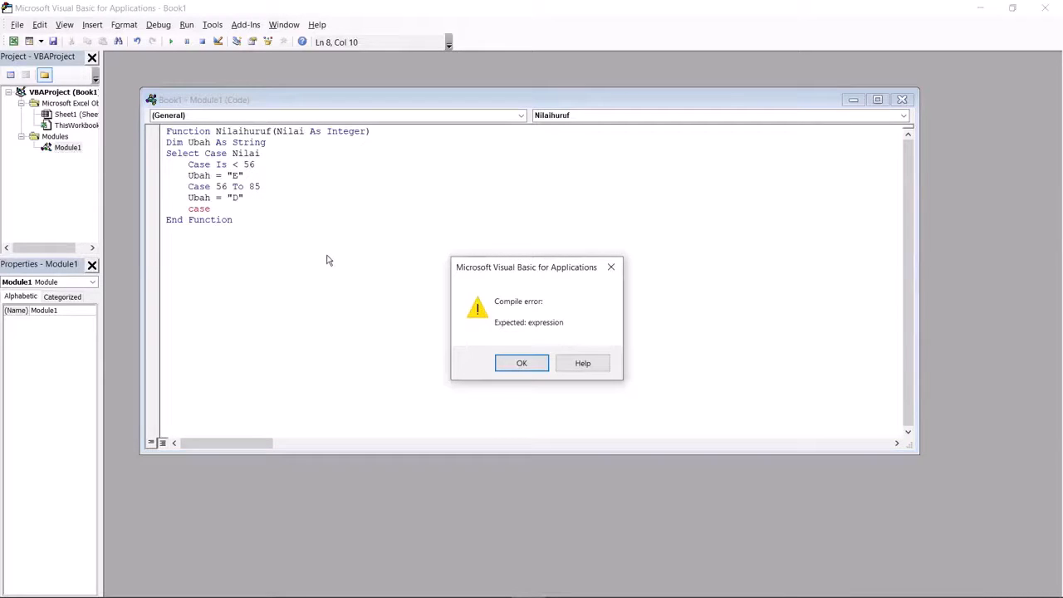
{"action": "key", "text": "Return"}
{"action": "key", "text": "BackSpace"}
{"action": "key", "text": "BackSpace"}
{"action": "key", "text": "BackSpace"}
{"action": "key", "text": "BackSpace"}
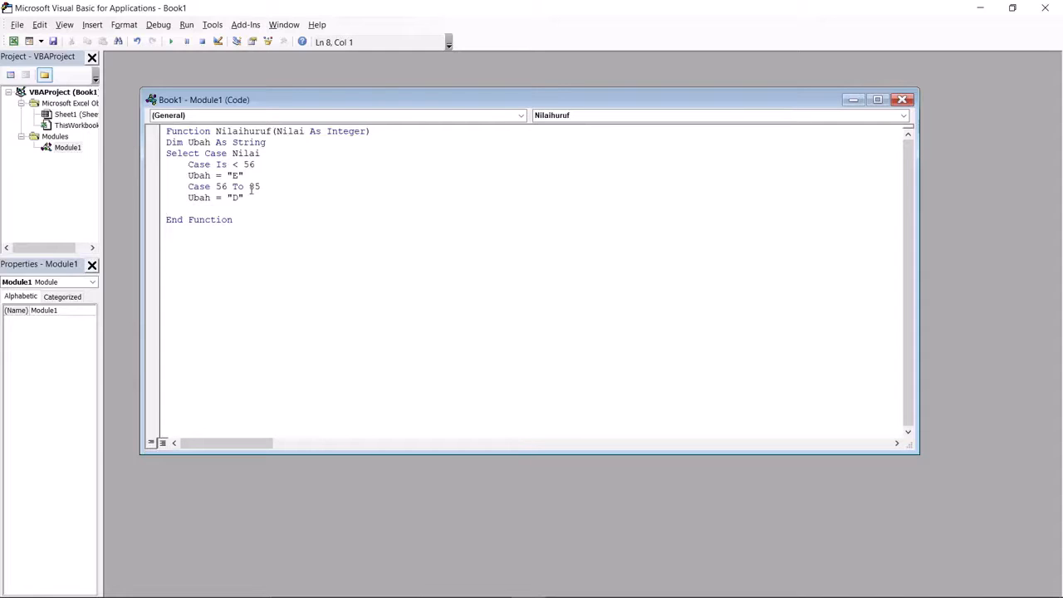
{"action": "key", "text": "BackSpace"}
{"action": "type", "text": "6"}
{"action": "left_click", "coordinate": [236, 209]}
{"action": "key", "text": "Tab"}
{"action": "type", "text": "case 6"}
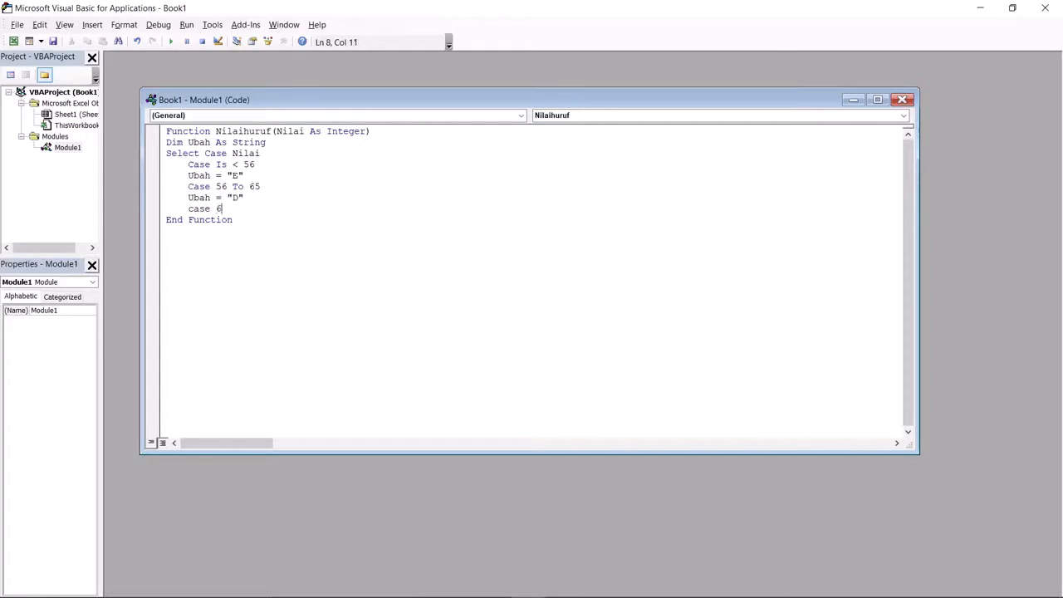
{"action": "type", "text": "6 to 75"}
- Set Ubah = "C" under the Case 66 To 75 branch
{"action": "key", "text": "Return"}
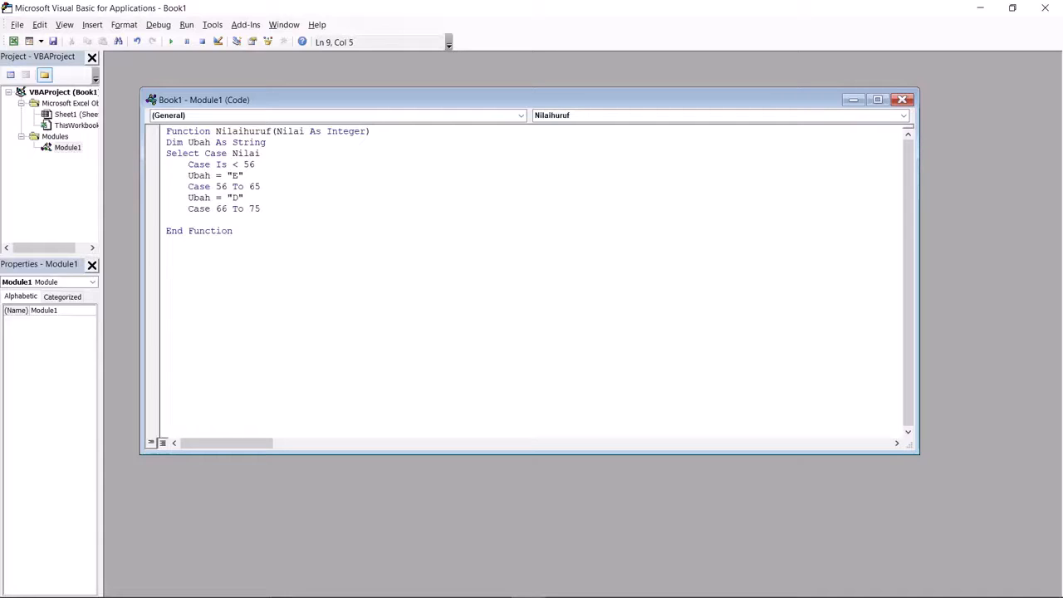
{"action": "type", "text": "ubag"}
{"action": "key", "text": "BackSpace"}
{"action": "type", "text": "h = \"C\""}
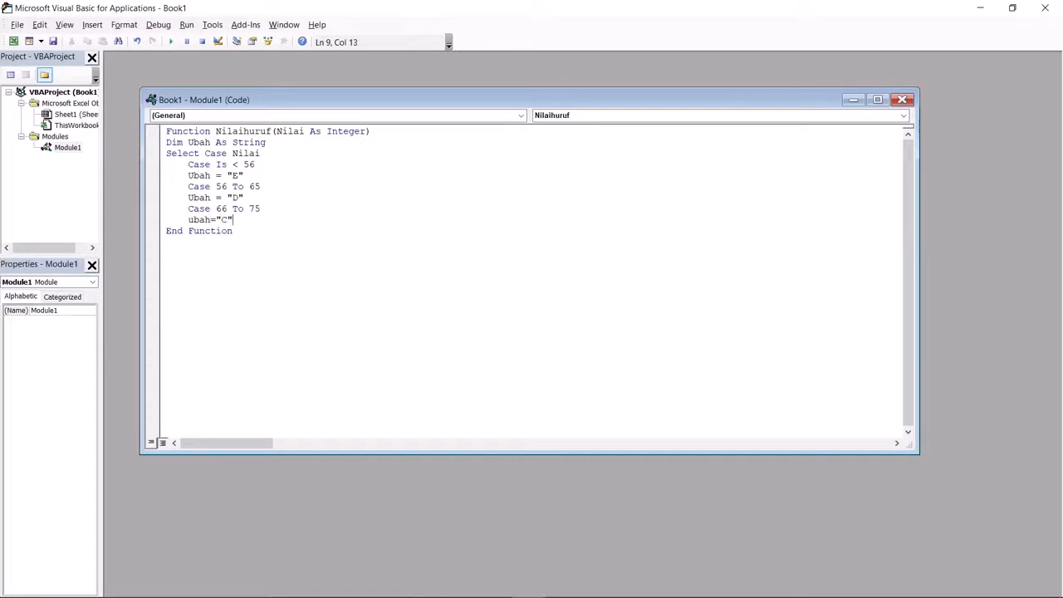
{"action": "key", "text": "Return"}
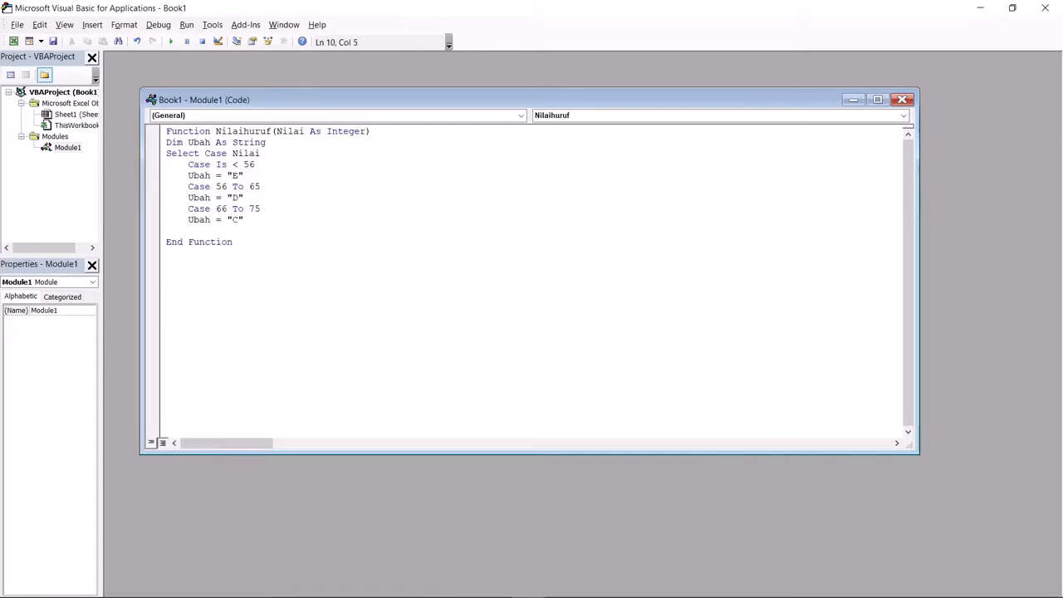
- Add a Case 76 To 85 branch setting Ubah = "B"
{"action": "type", "text": "case 78"}
{"action": "key", "text": "BackSpace"}
{"action": "type", "text": "6 to 85"}
{"action": "key", "text": "Return"}
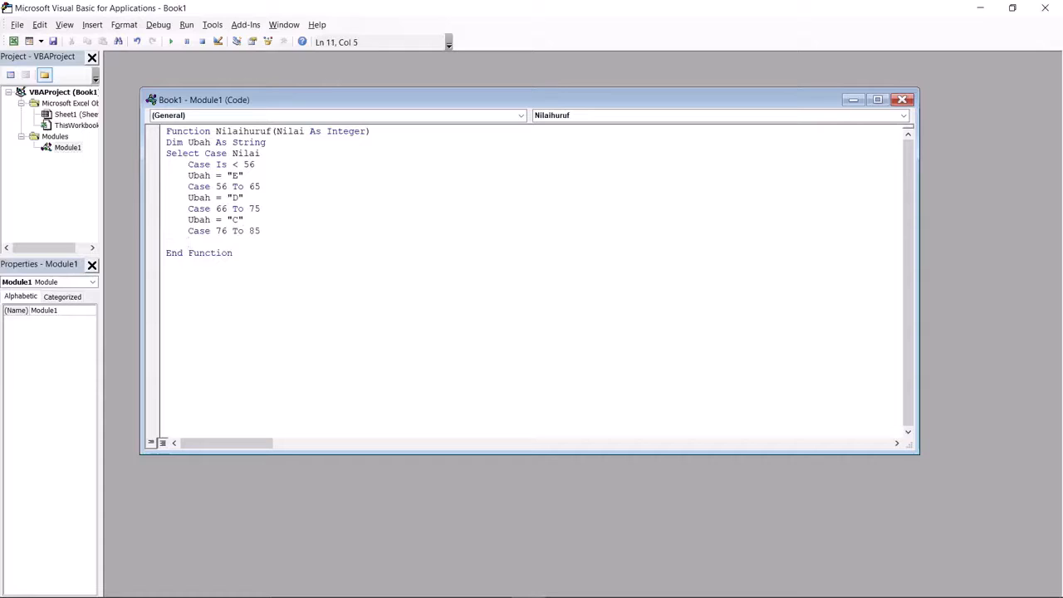
{"action": "type", "text": "ubah = \"B\""}
{"action": "key", "text": "Return"}
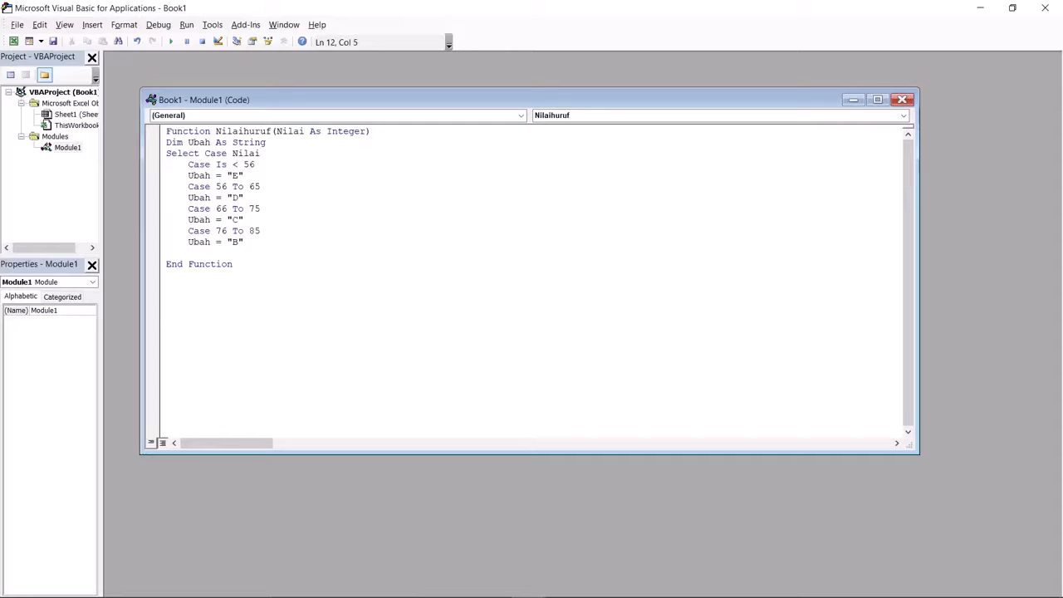
- Add Case Else with Ubah = "A", close with End Select, and return Nilaihuruf = Ubah
{"action": "type", "text": "case else"}
{"action": "key", "text": "Return"}
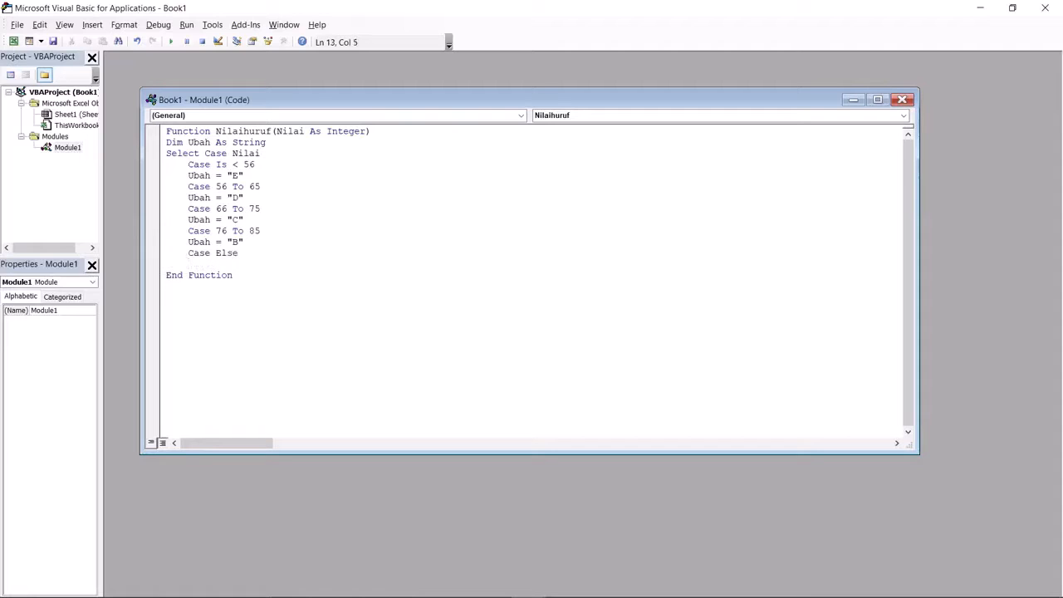
{"action": "type", "text": "ubah=\"A\""}
{"action": "key", "text": "Return"}
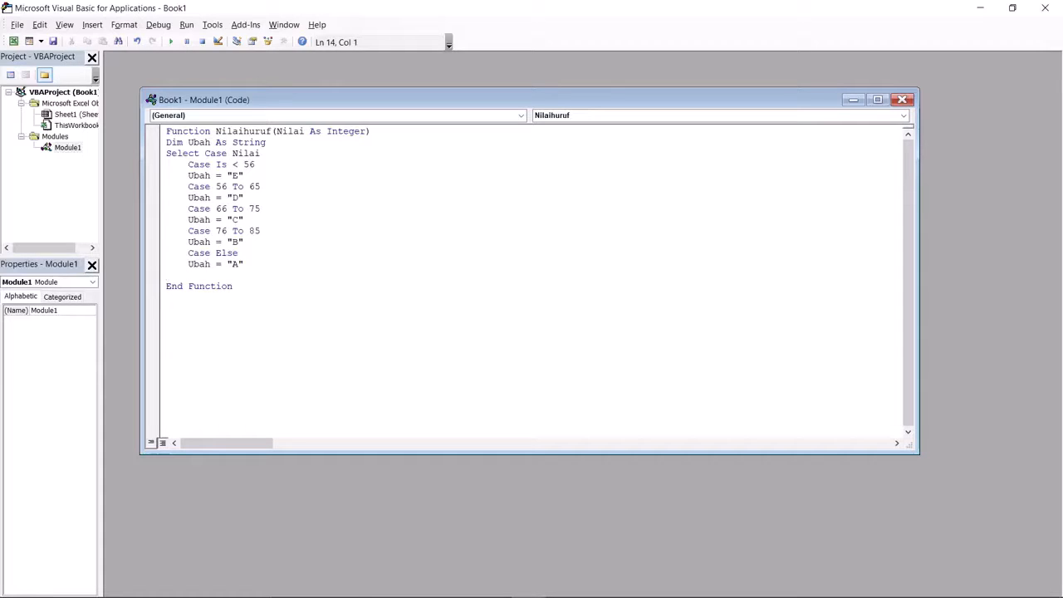
{"action": "type", "text": "end select"}
{"action": "key", "text": "Return"}
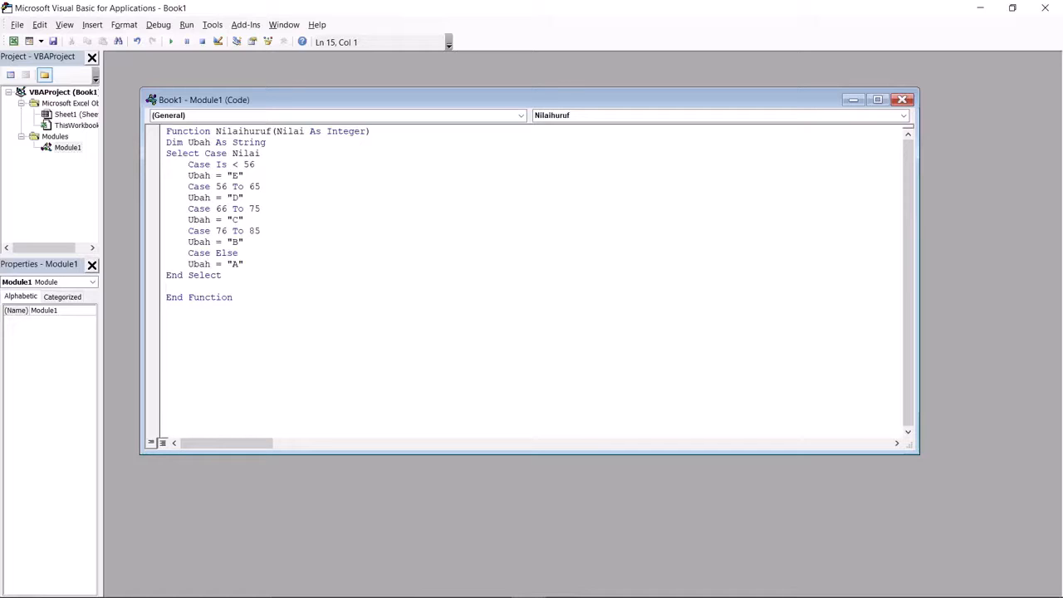
{"action": "type", "text": "Nilaihuruf = Ubah"}
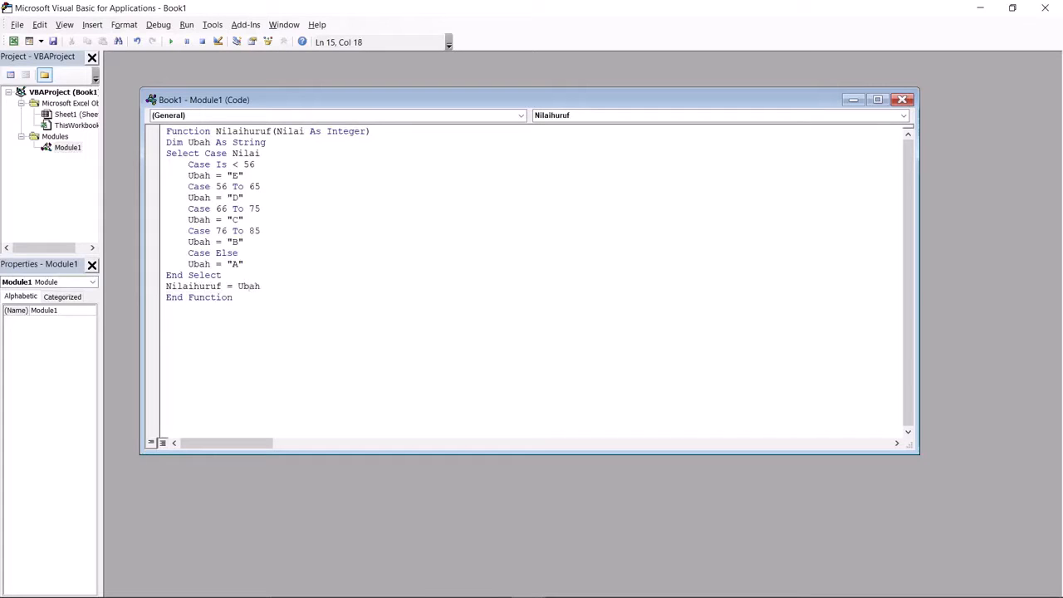
- Back in the grade table, enter =Nilaihuruf(B2) in cell G2
{"action": "left_click", "coordinate": [13, 42]}
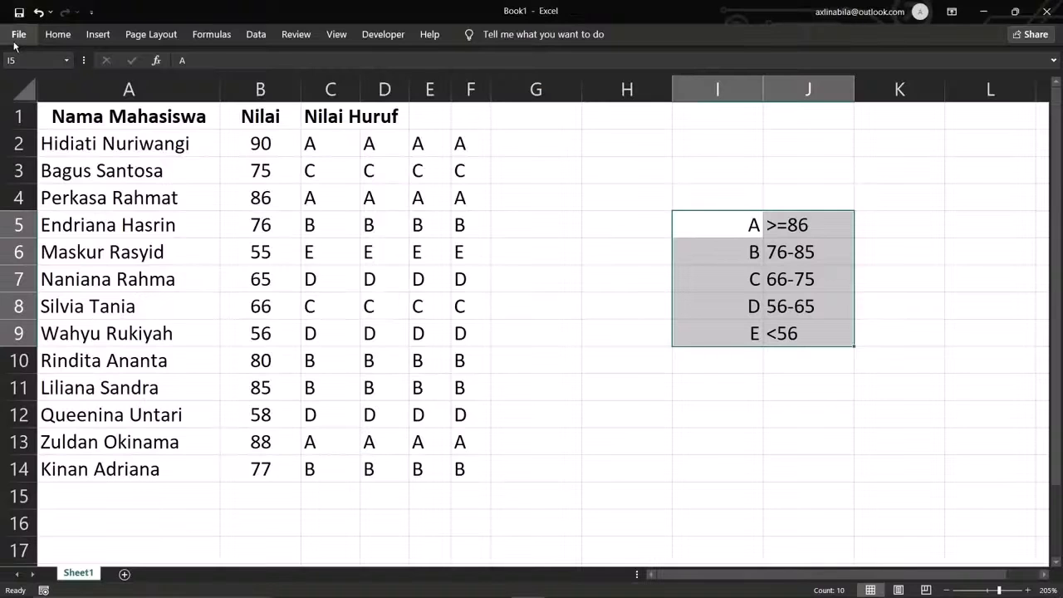
{"action": "left_click", "coordinate": [525, 143]}
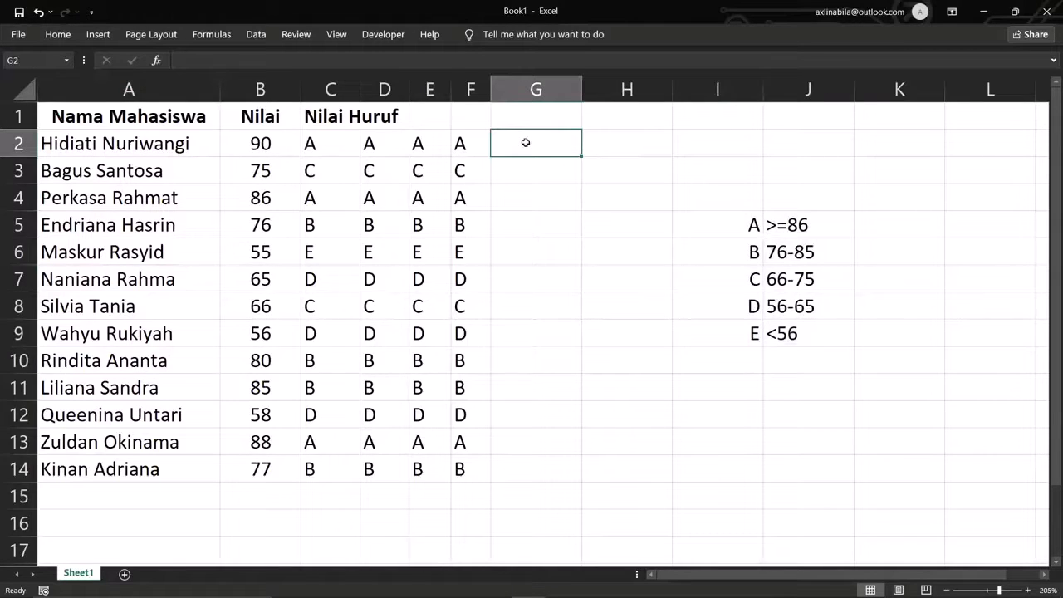
{"action": "type", "text": "="}
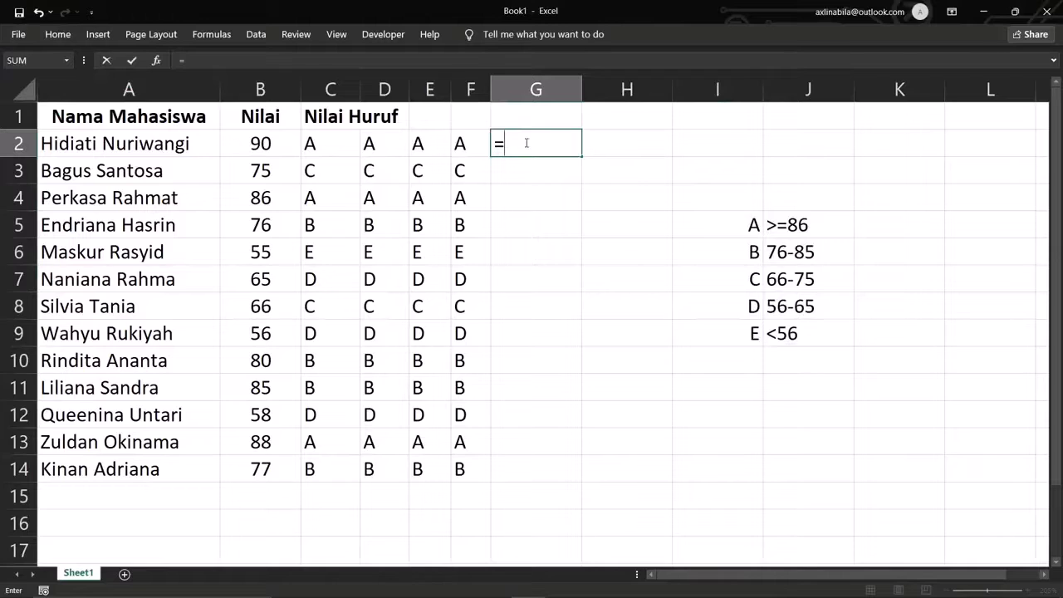
{"action": "type", "text": "ni"}
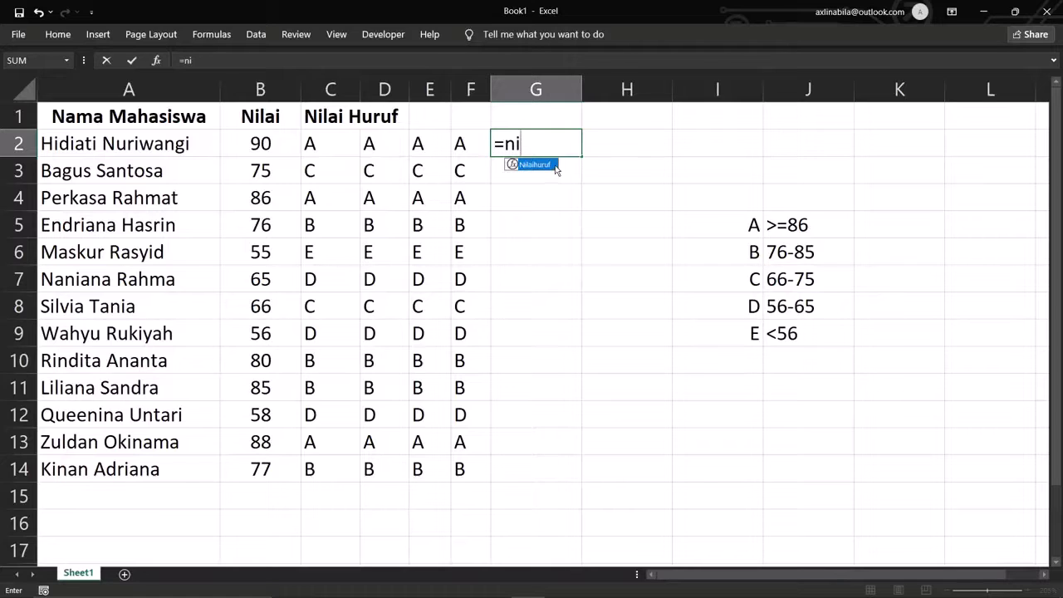
{"action": "double_click", "coordinate": [555, 169]}
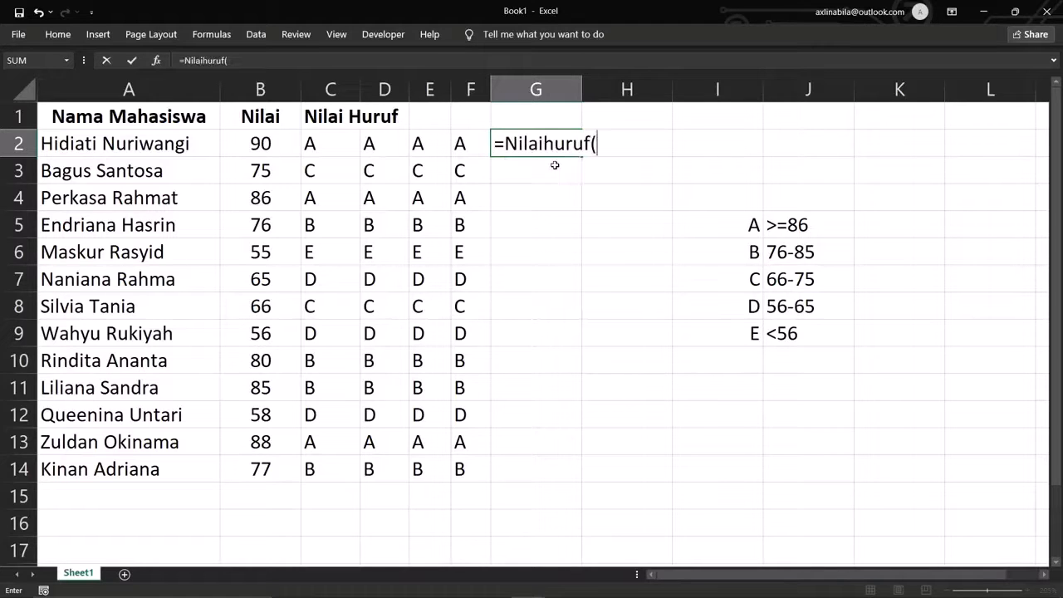
{"action": "left_click", "coordinate": [279, 141]}
{"action": "type", "text": ")"}
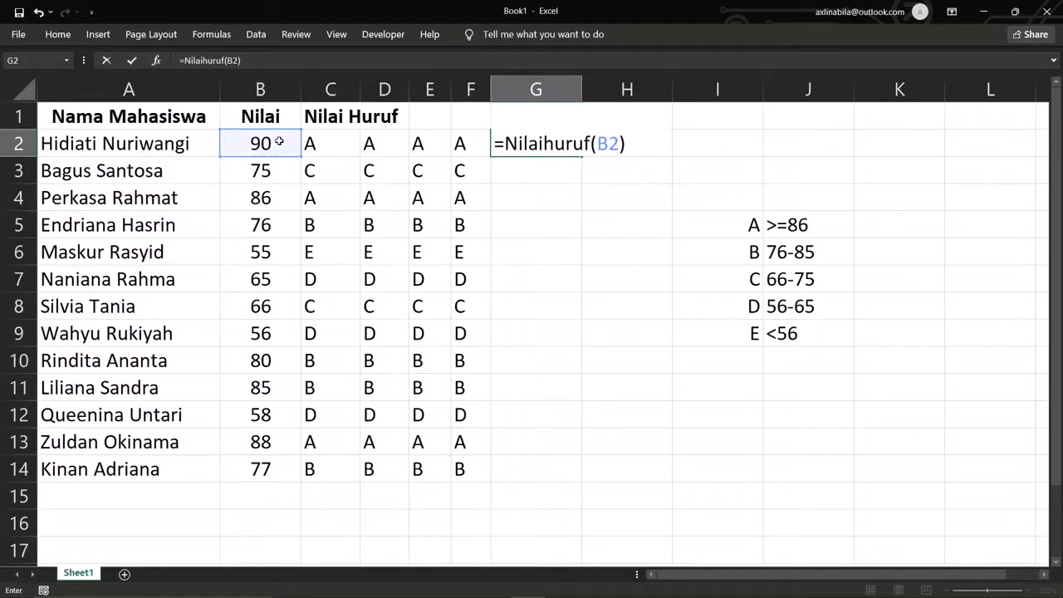
{"action": "key", "text": "Return"}
- Fill the G2 formula down to G14 and check the copied letter grades
{"action": "left_click", "coordinate": [552, 148]}
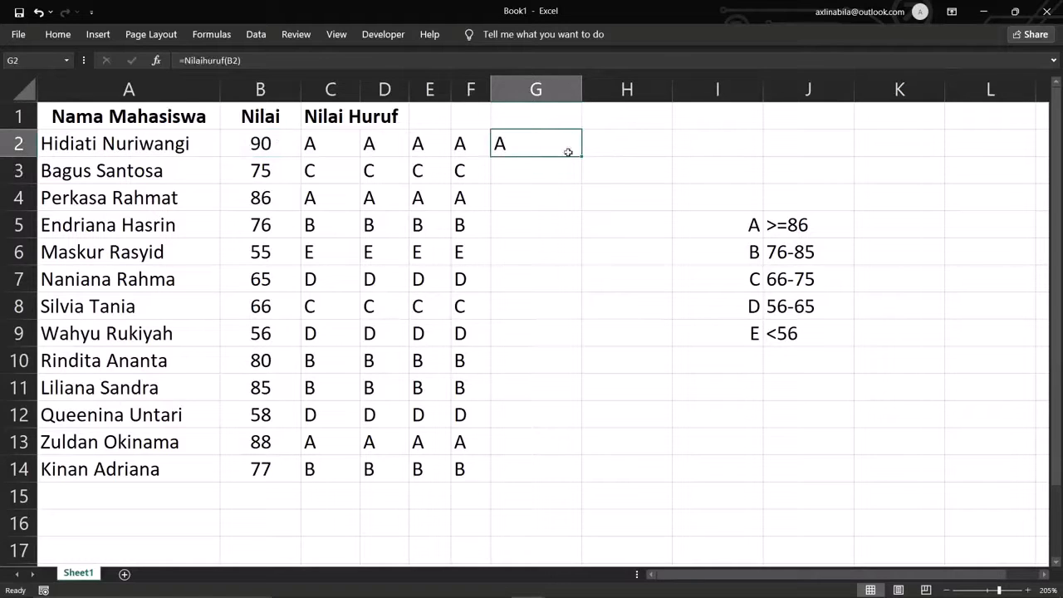
{"action": "double_click", "coordinate": [581, 155]}
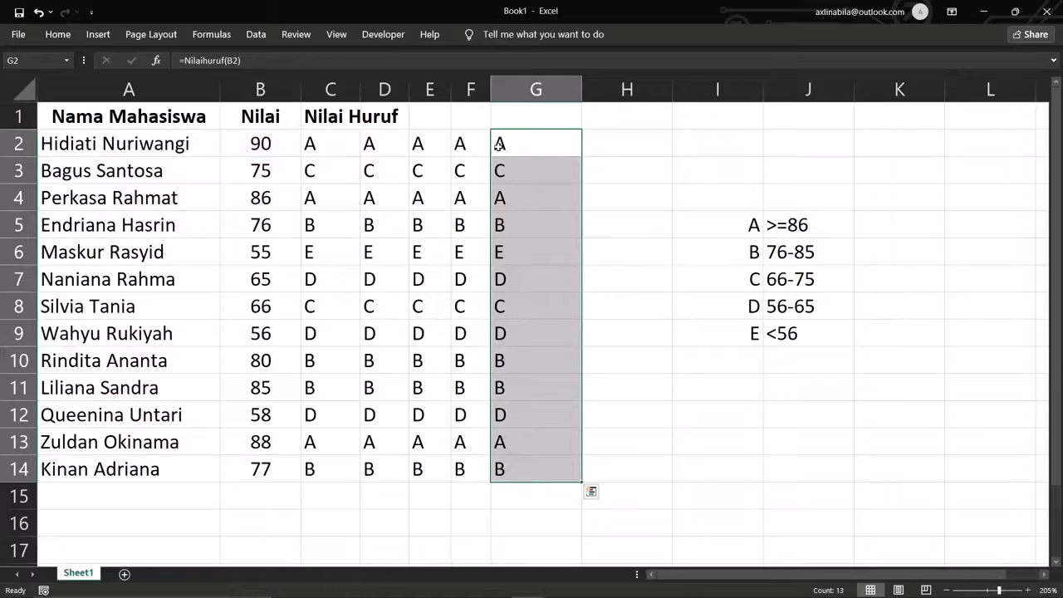
{"action": "left_click", "coordinate": [508, 168]}
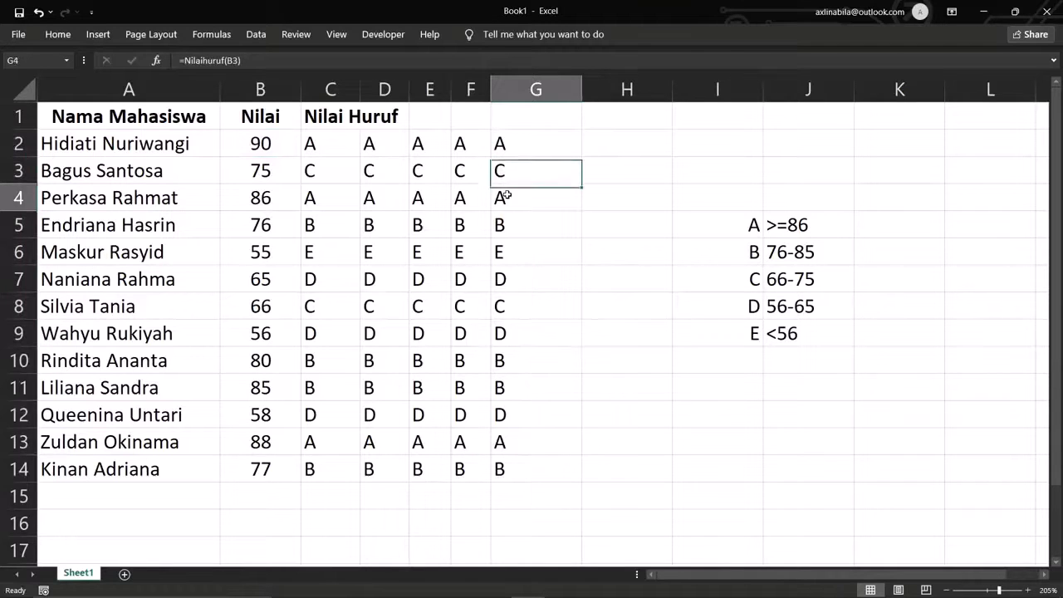
{"action": "left_click", "coordinate": [506, 197]}
{"action": "left_click_drag", "start_coordinate": [504, 225], "coordinate": [510, 443]}
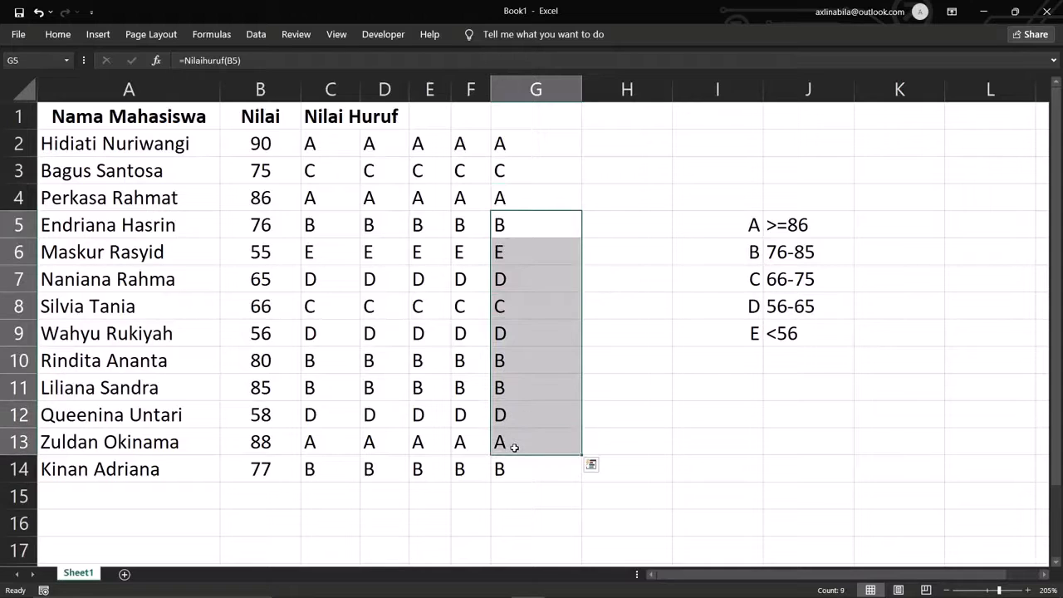
{"action": "left_click", "coordinate": [627, 450]}
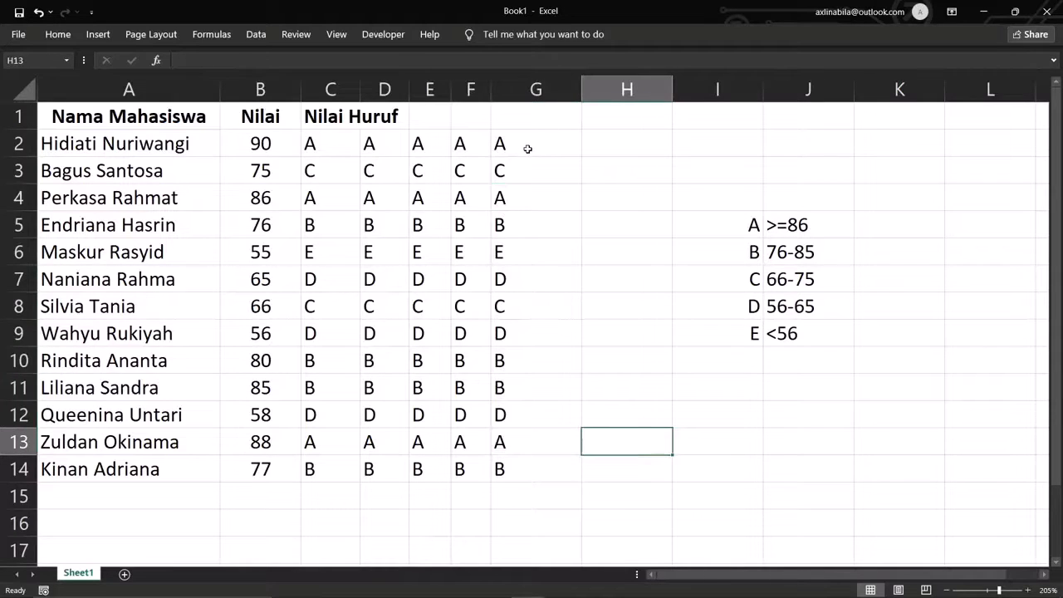
{"action": "left_click_drag", "start_coordinate": [340, 123], "coordinate": [502, 125]}
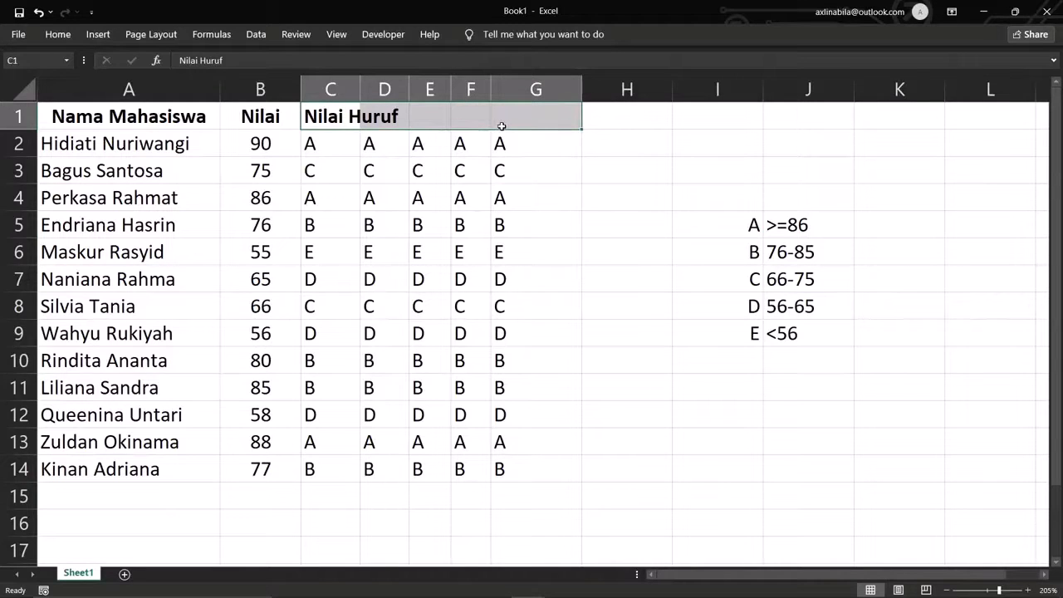
{"action": "left_click", "coordinate": [657, 359]}
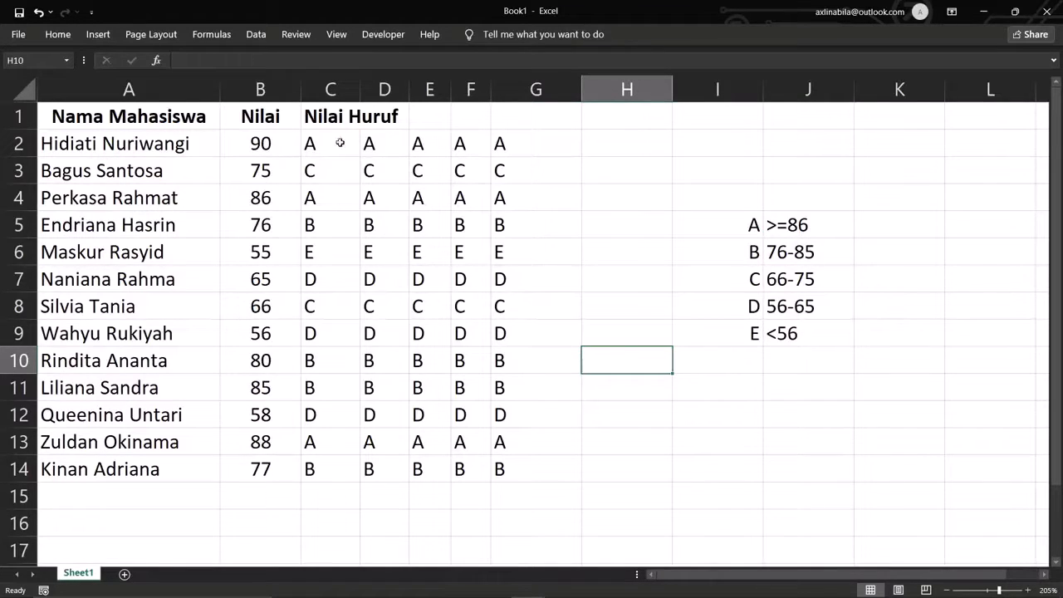
{"action": "left_click", "coordinate": [287, 146]}
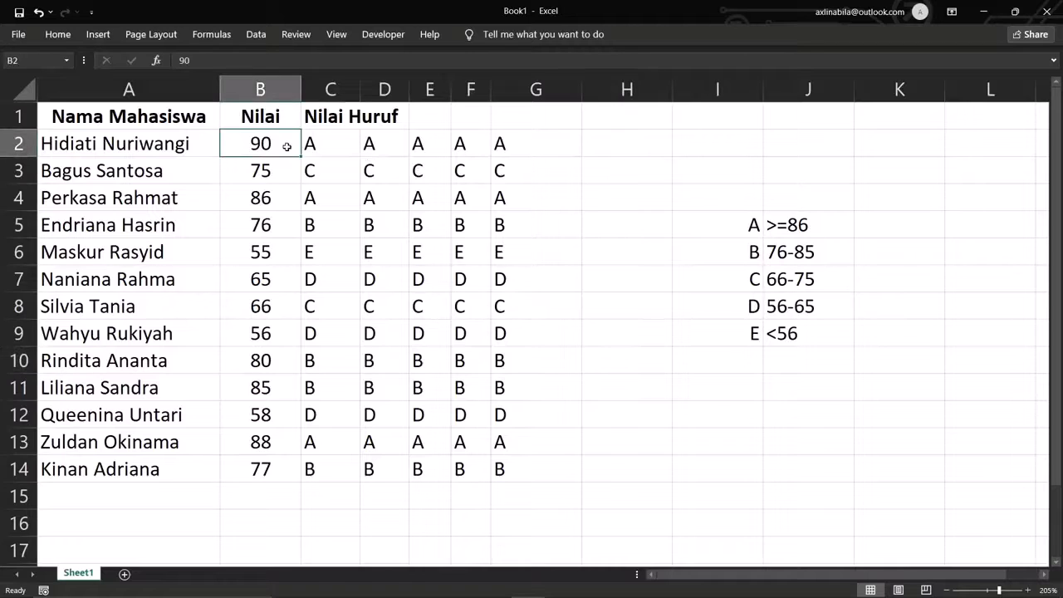
{"action": "left_click", "coordinate": [333, 144]}
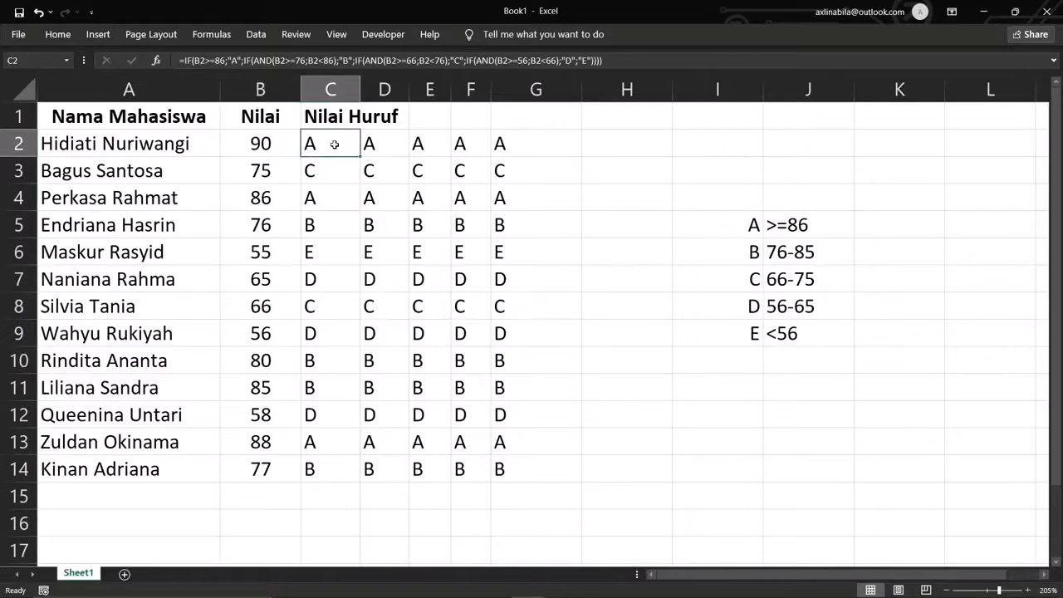
{"action": "key", "text": "Right"}
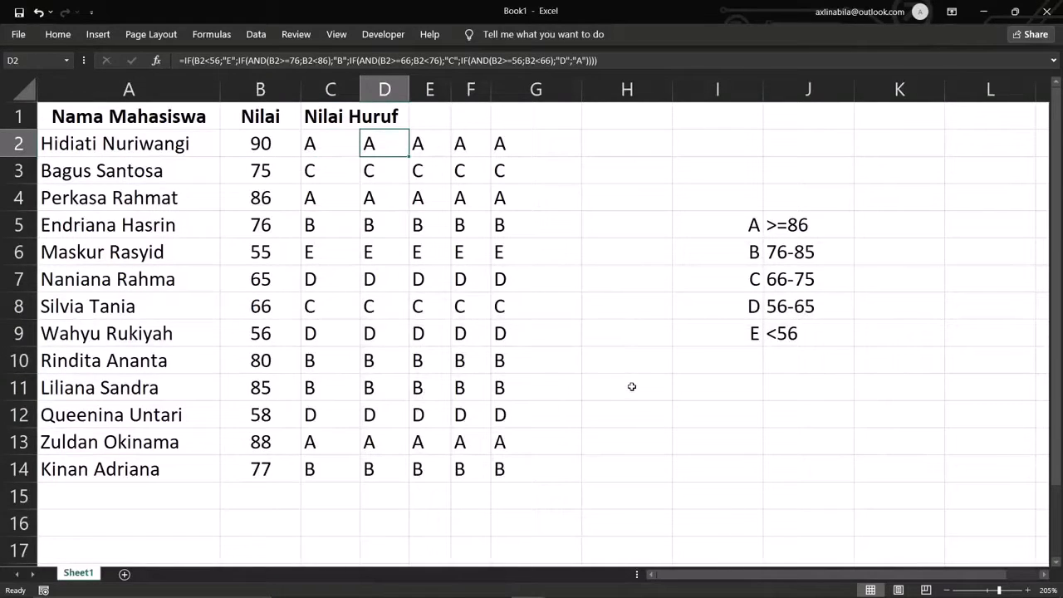
{"action": "left_click", "coordinate": [339, 150]}
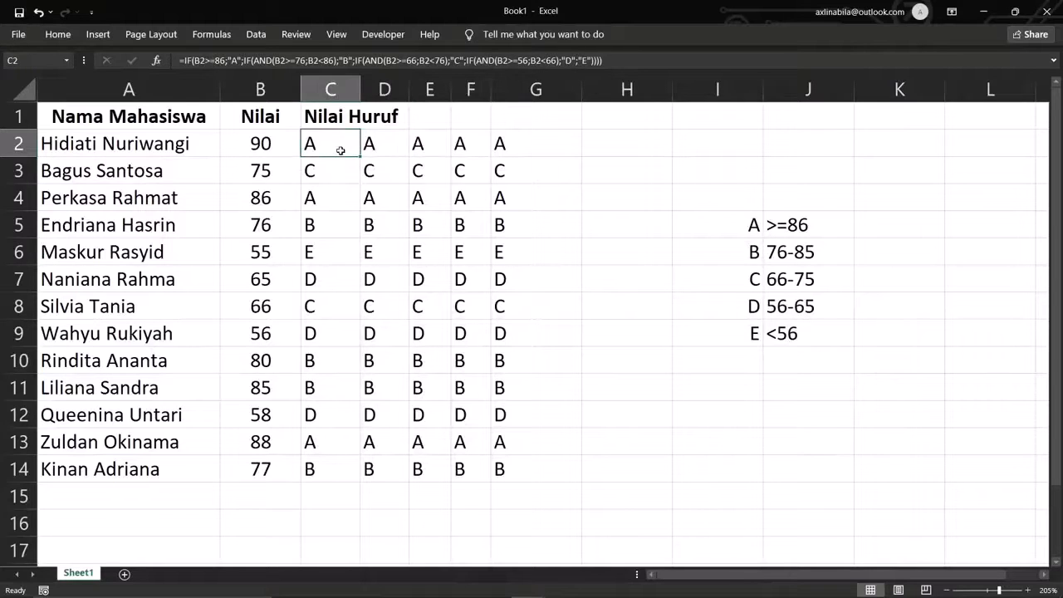
{"action": "left_click", "coordinate": [428, 146]}
{"action": "double_click", "coordinate": [430, 146]}
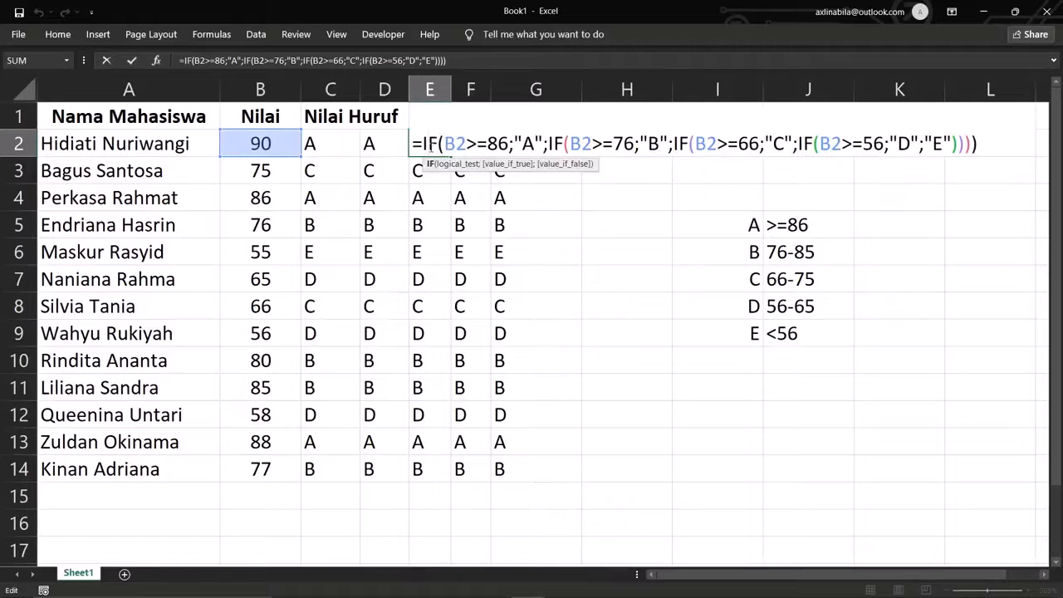
{"action": "left_click", "coordinate": [600, 306]}
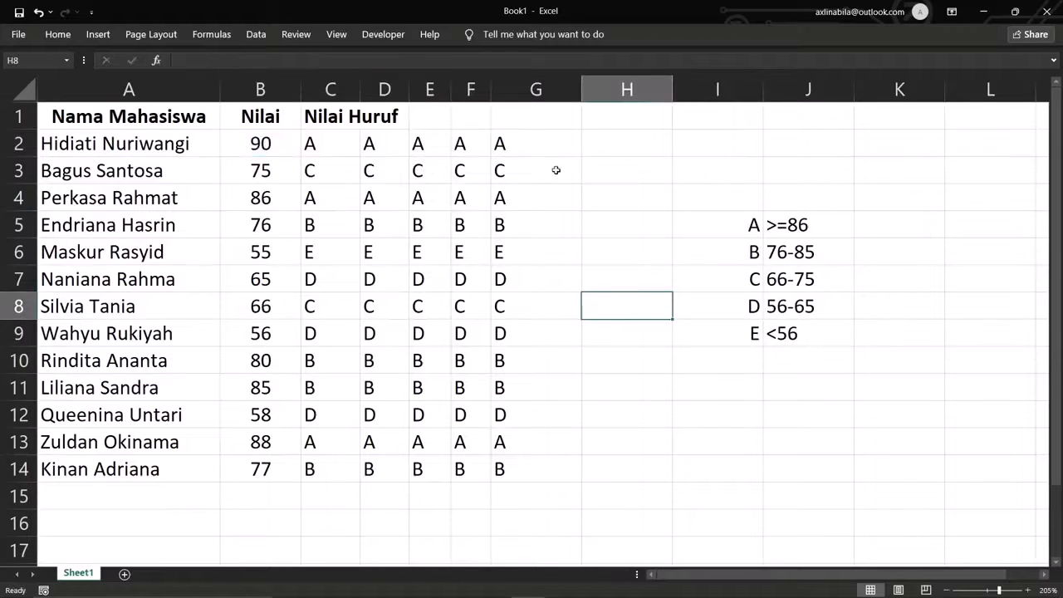
{"action": "left_click", "coordinate": [543, 147]}
{"action": "double_click", "coordinate": [543, 147]}
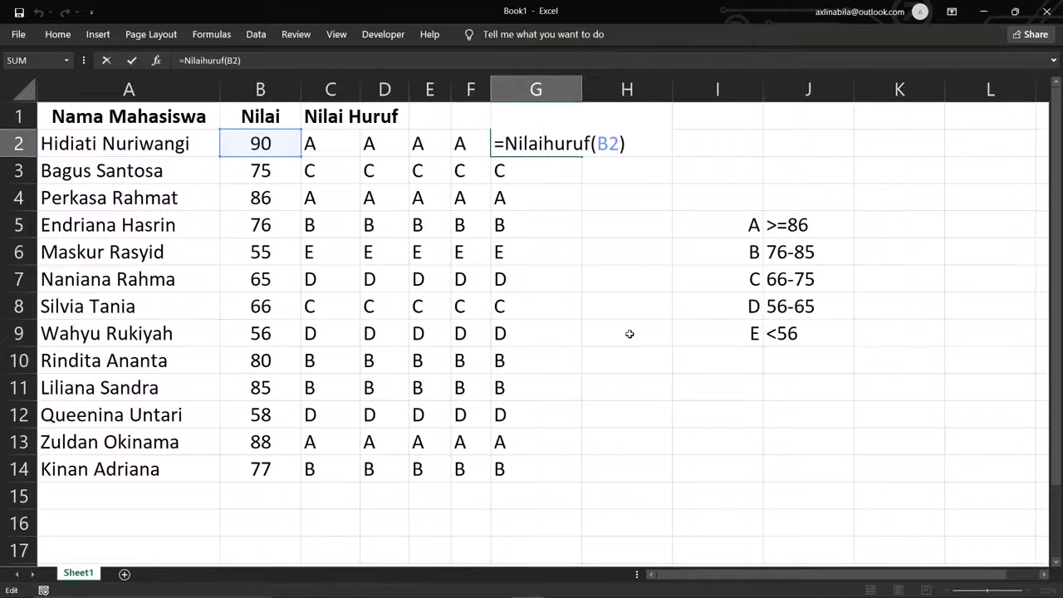
{"action": "left_click", "coordinate": [629, 334]}
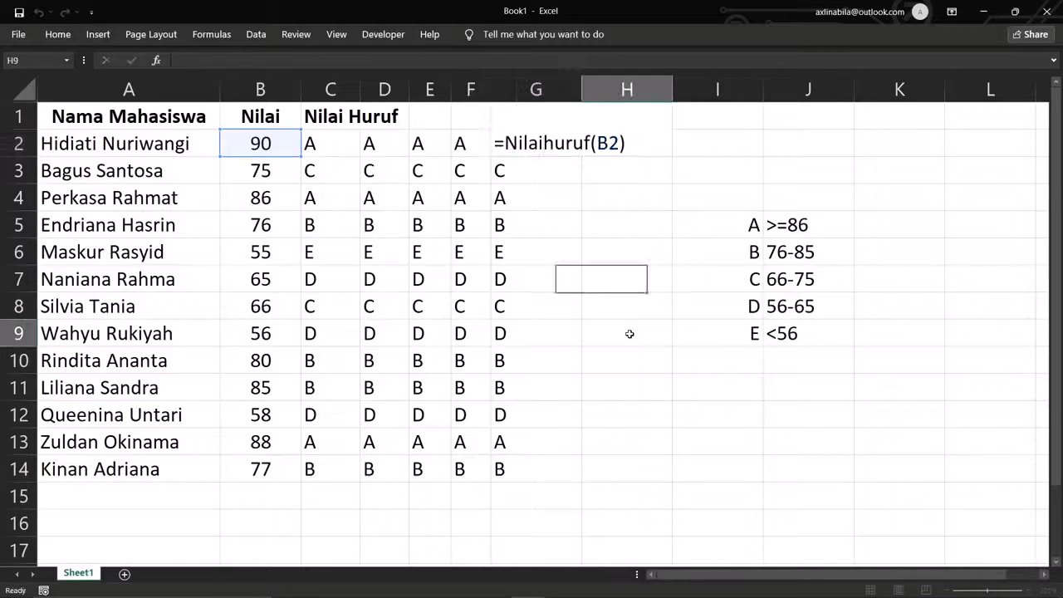